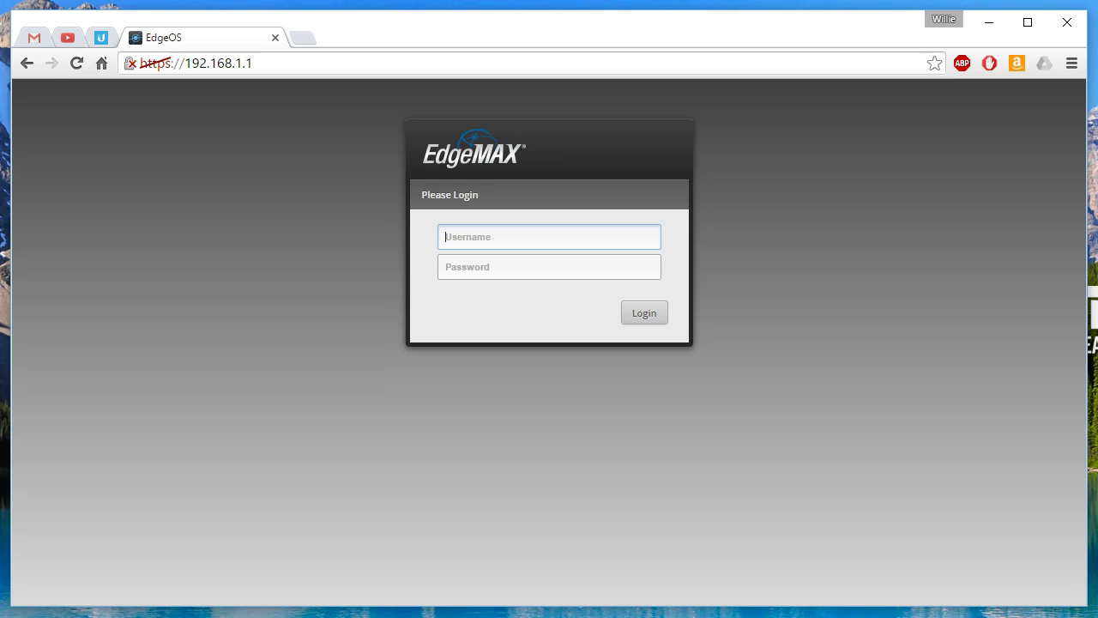
Step: Log in to the EdgeRouter PoE web UI with the admin username and password
{"action": "type", "text": "ubnt"}
{"action": "key", "text": "Tab"}
{"action": "type", "text": "ubn"}
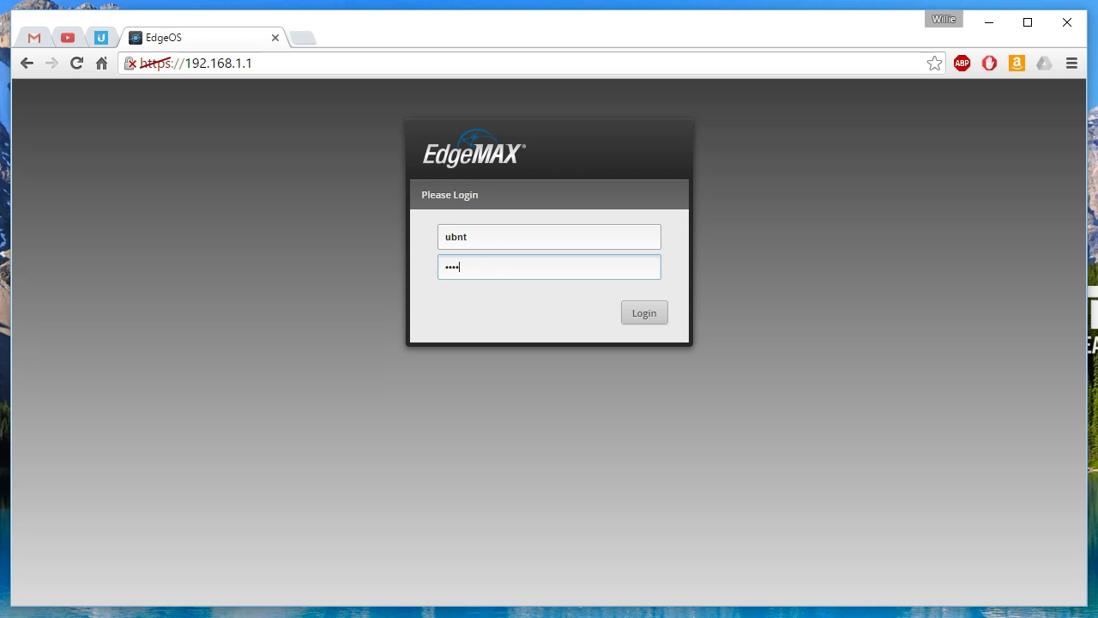
{"action": "key", "text": "Return"}
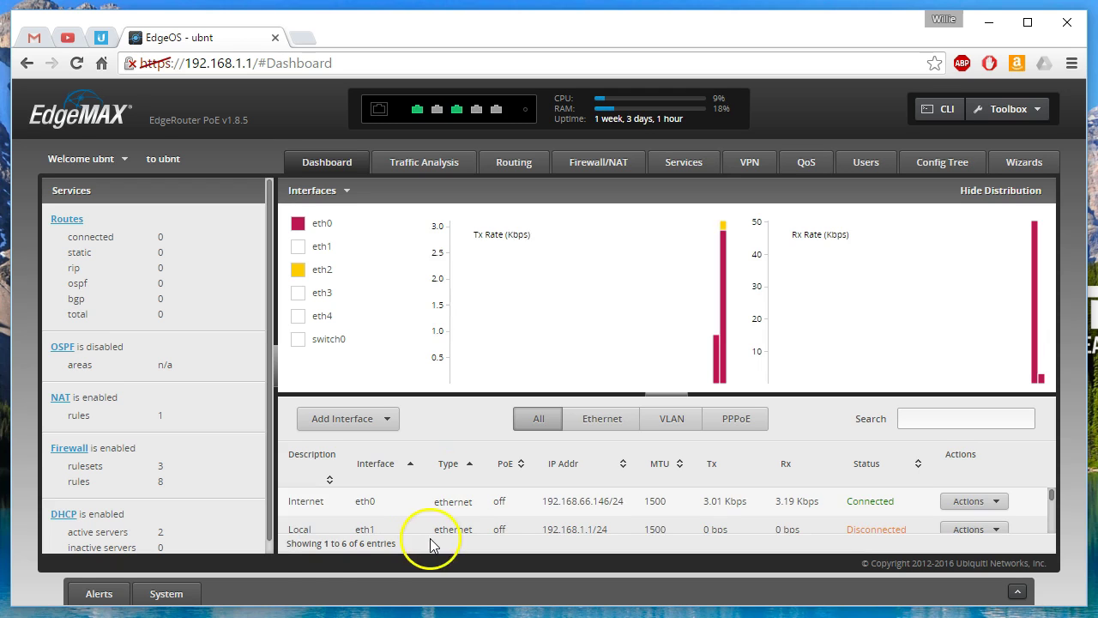
Step: Set eth3's PoE output to 24V, accept the voltage warning, and save
{"action": "mouse_move", "coordinate": [477, 114]}
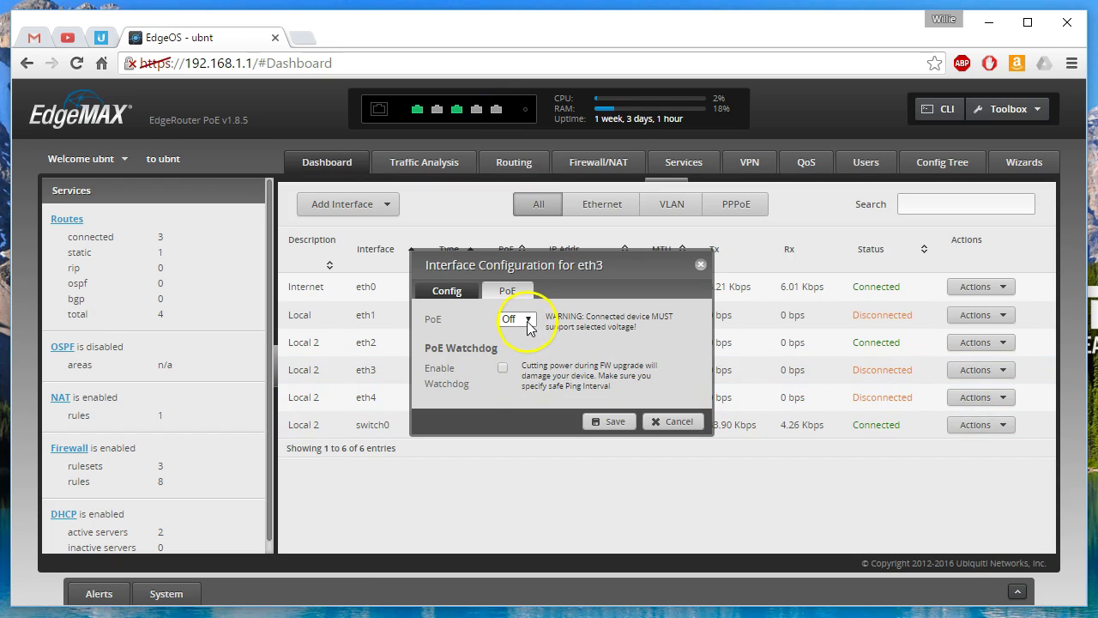
{"action": "left_click", "coordinate": [527, 324]}
{"action": "left_click", "coordinate": [529, 351]}
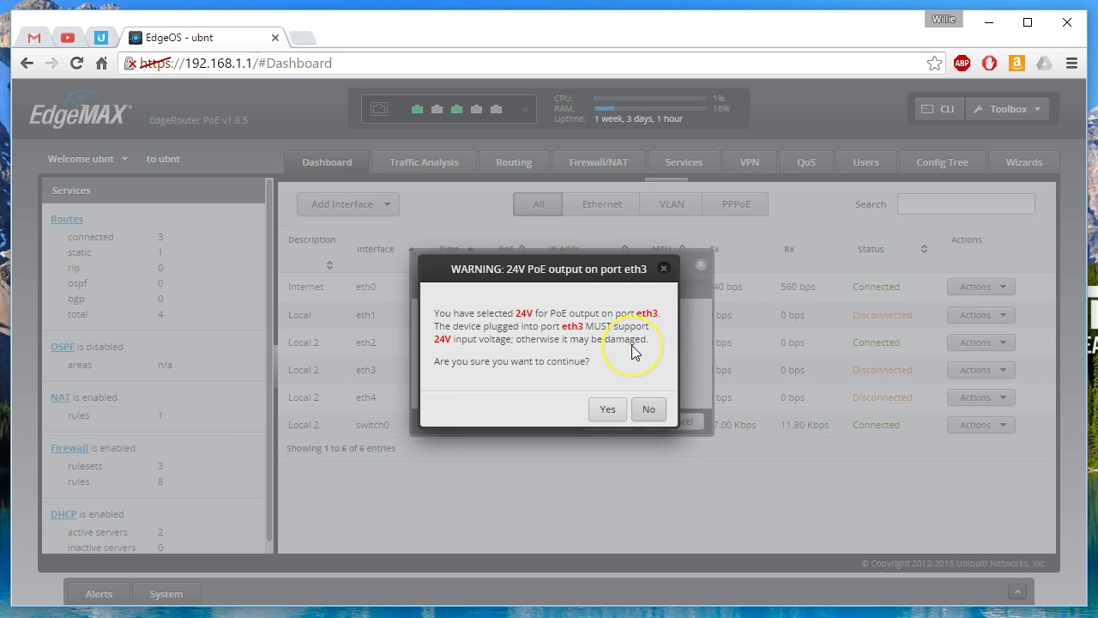
{"action": "left_click", "coordinate": [606, 410]}
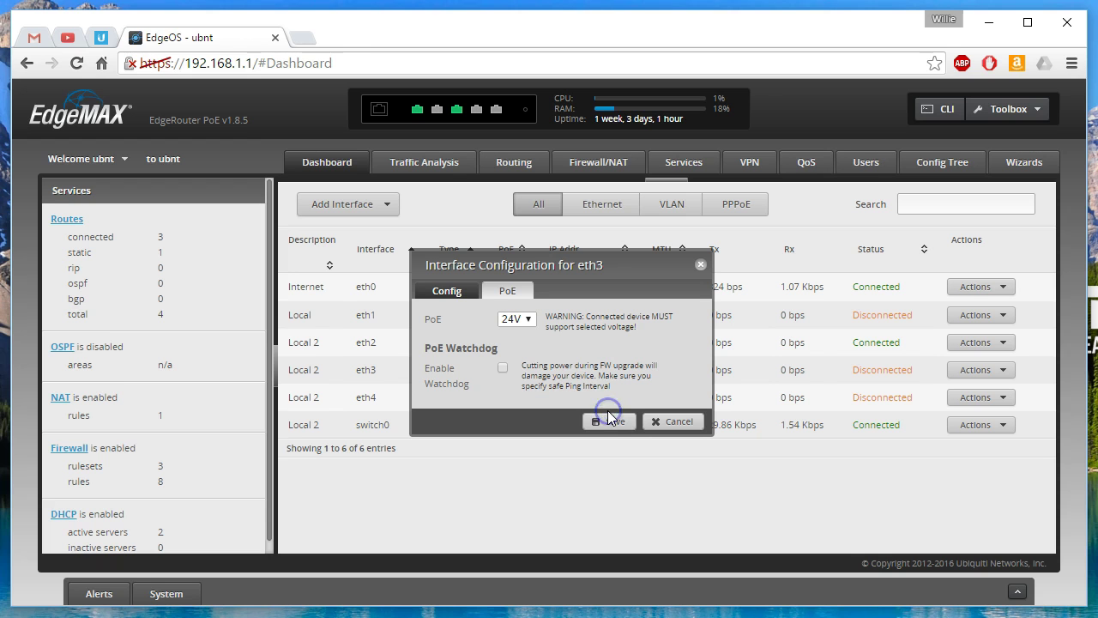
{"action": "left_click", "coordinate": [608, 423]}
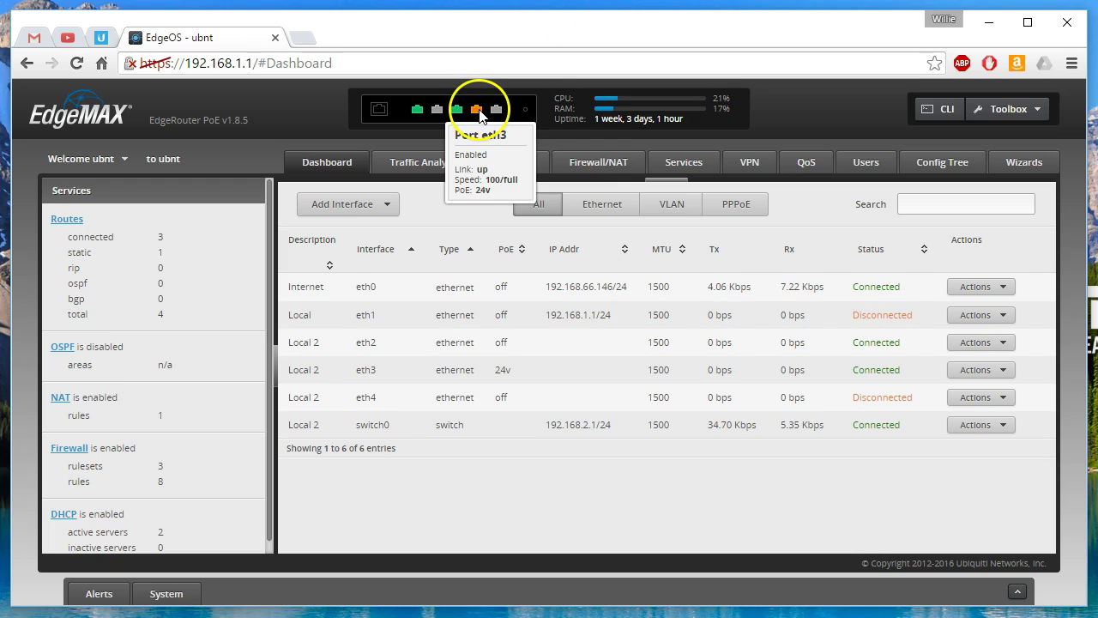
Step: Check that eth3 shows a connected 100/full link supplying 24V PoE
{"action": "mouse_move", "coordinate": [478, 114]}
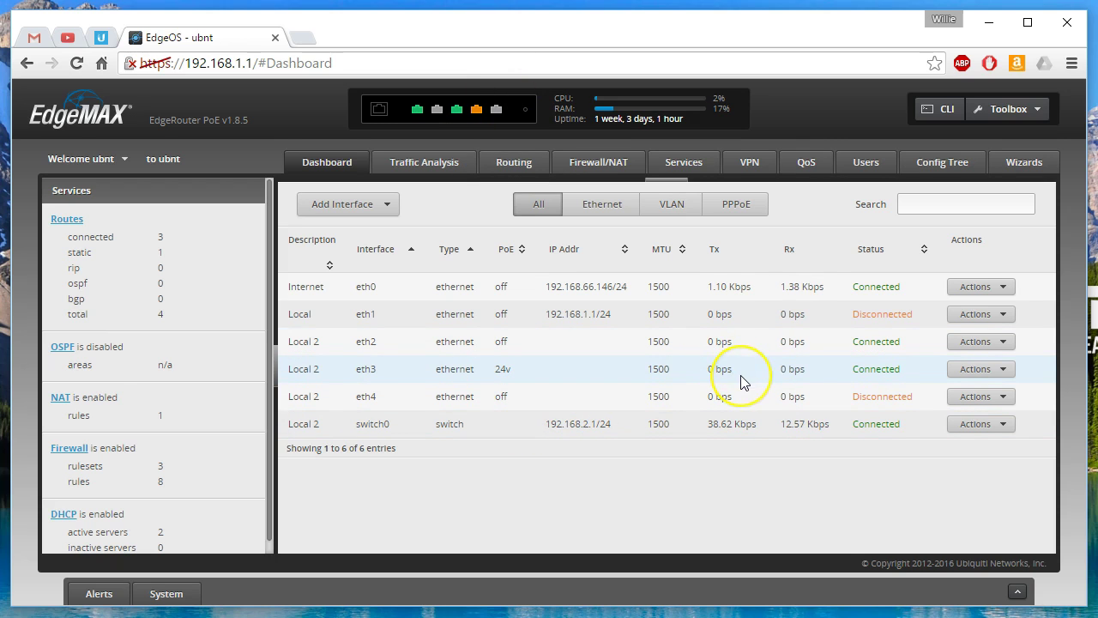
Step: View the LAN2 DHCP server's lease list from the DHCP overview
{"action": "left_click", "coordinate": [65, 516]}
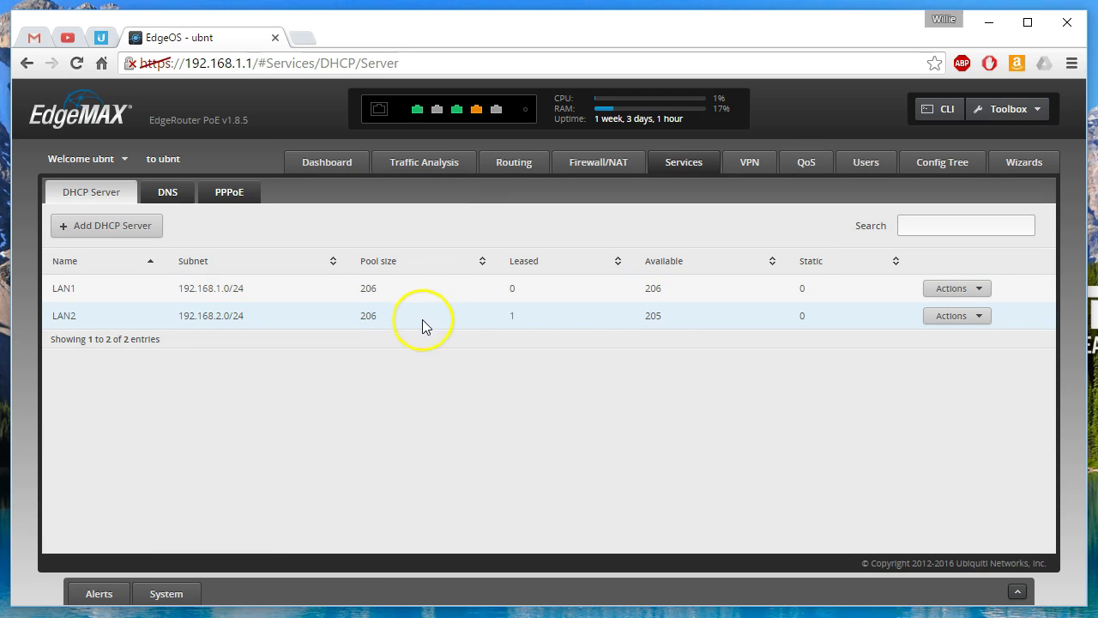
{"action": "left_click", "coordinate": [956, 319]}
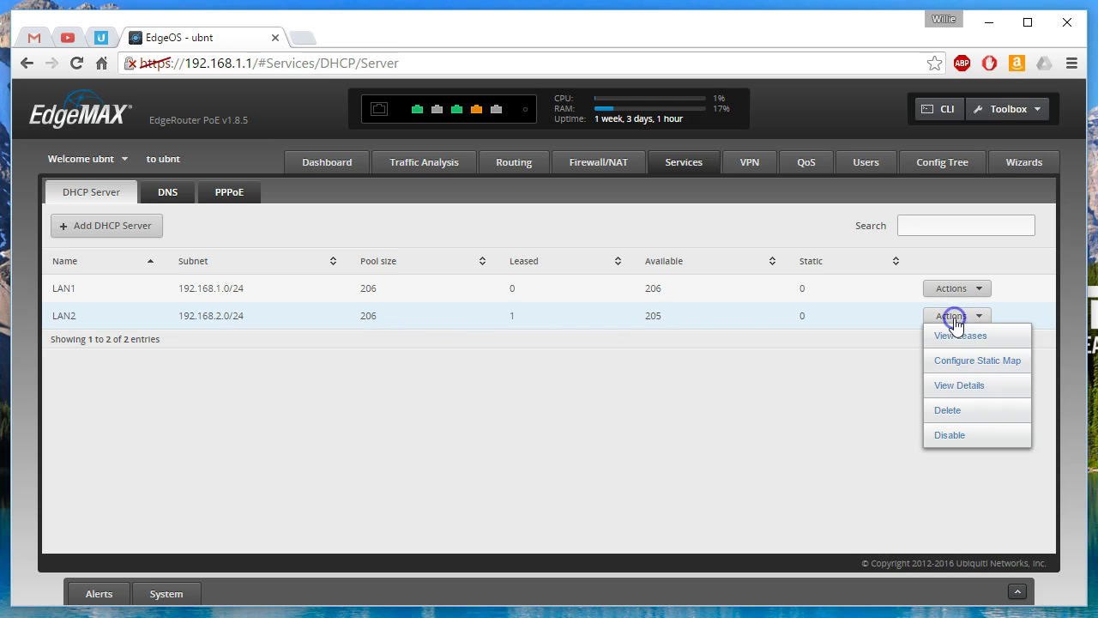
{"action": "left_click", "coordinate": [934, 339]}
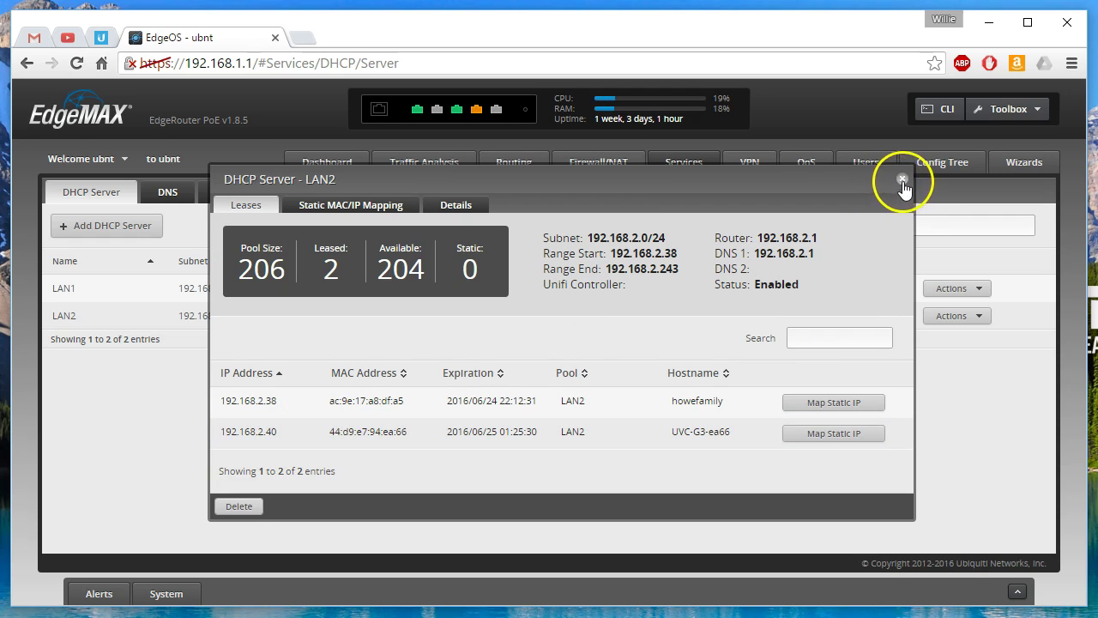
{"action": "left_click", "coordinate": [902, 180]}
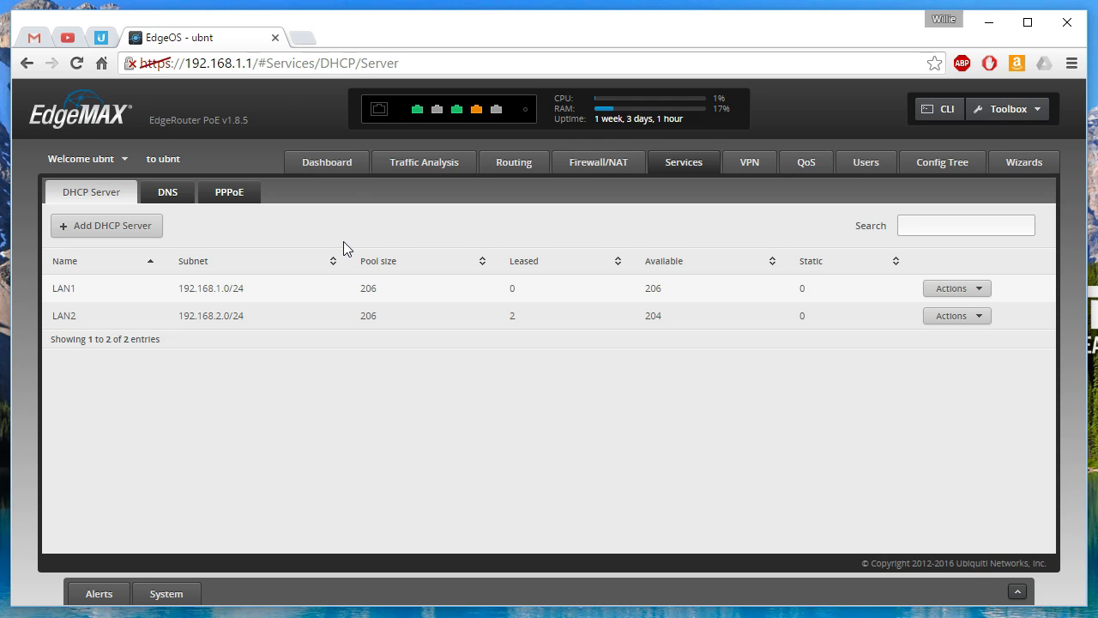
Step: Reopen the LAN2 leases and open the camera's address 192.168.2.40 in a new tab
{"action": "left_click", "coordinate": [931, 319]}
{"action": "left_click", "coordinate": [931, 337]}
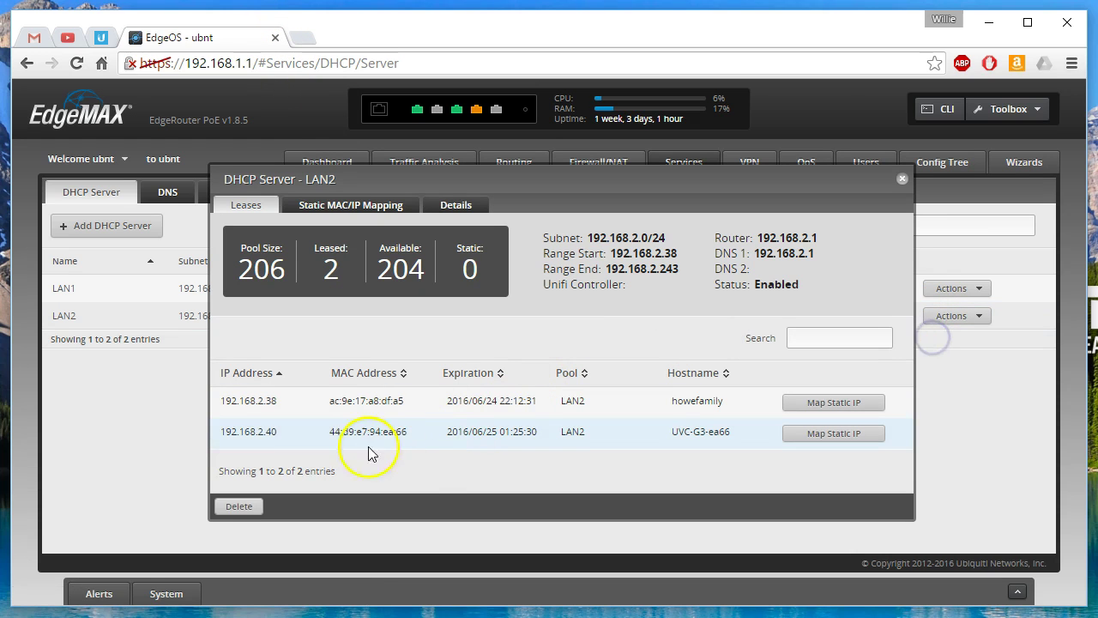
{"action": "mouse_move", "coordinate": [275, 435]}
{"action": "left_mouse_down"}
{"action": "mouse_move", "coordinate": [223, 433]}
{"action": "mouse_move", "coordinate": [276, 432]}
{"action": "left_mouse_up"}
{"action": "right_click", "coordinate": [265, 433]}
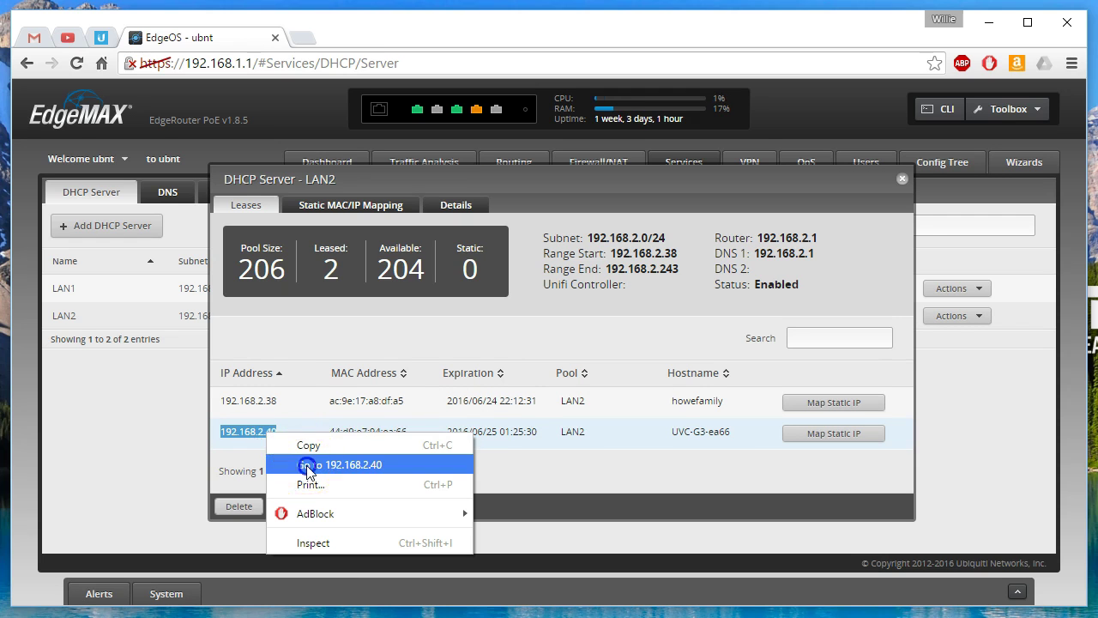
{"action": "left_click", "coordinate": [306, 464]}
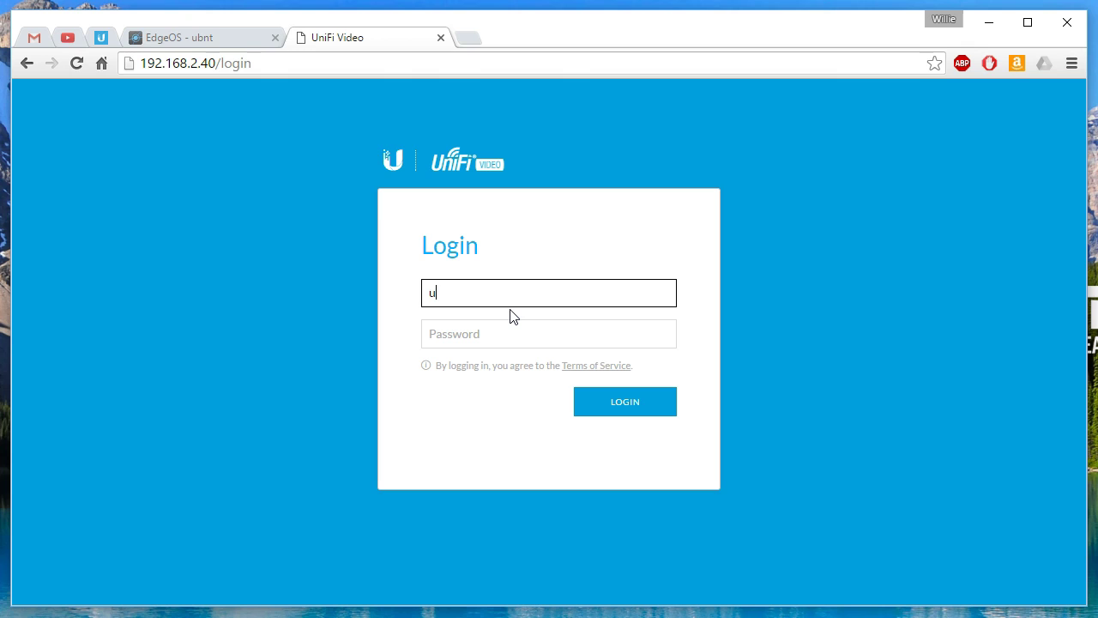
Step: Log in to the camera with its username and password, declining the browser's save-password prompt
{"action": "type", "text": "t"}
{"action": "key", "text": "Tab"}
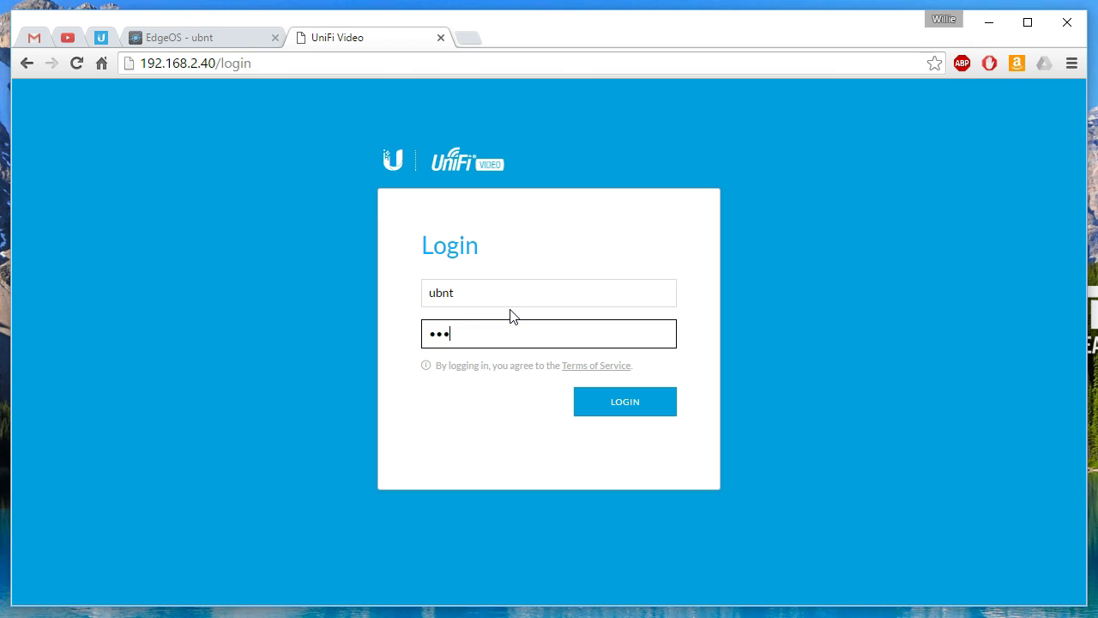
{"action": "left_click", "coordinate": [490, 294]}
{"action": "left_click", "coordinate": [453, 333]}
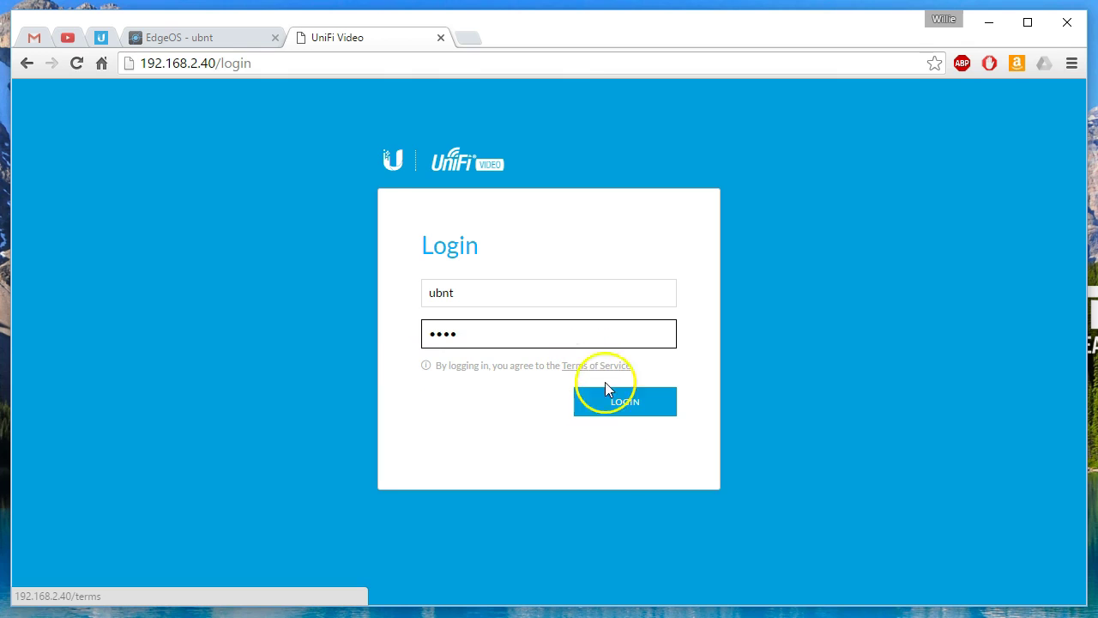
{"action": "left_click", "coordinate": [627, 401]}
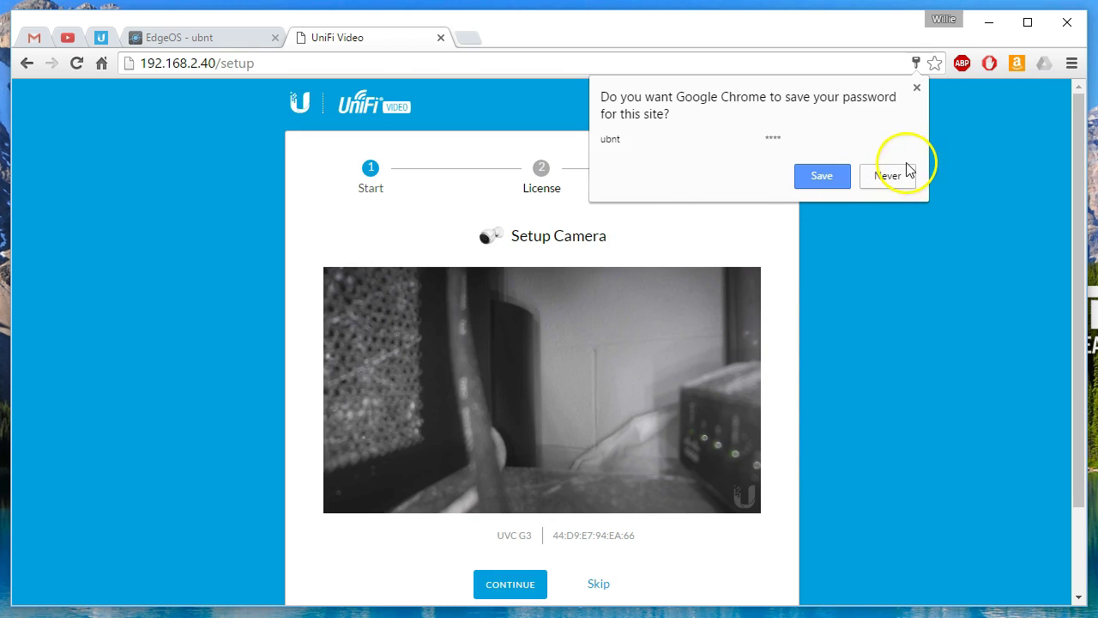
{"action": "left_click", "coordinate": [904, 178]}
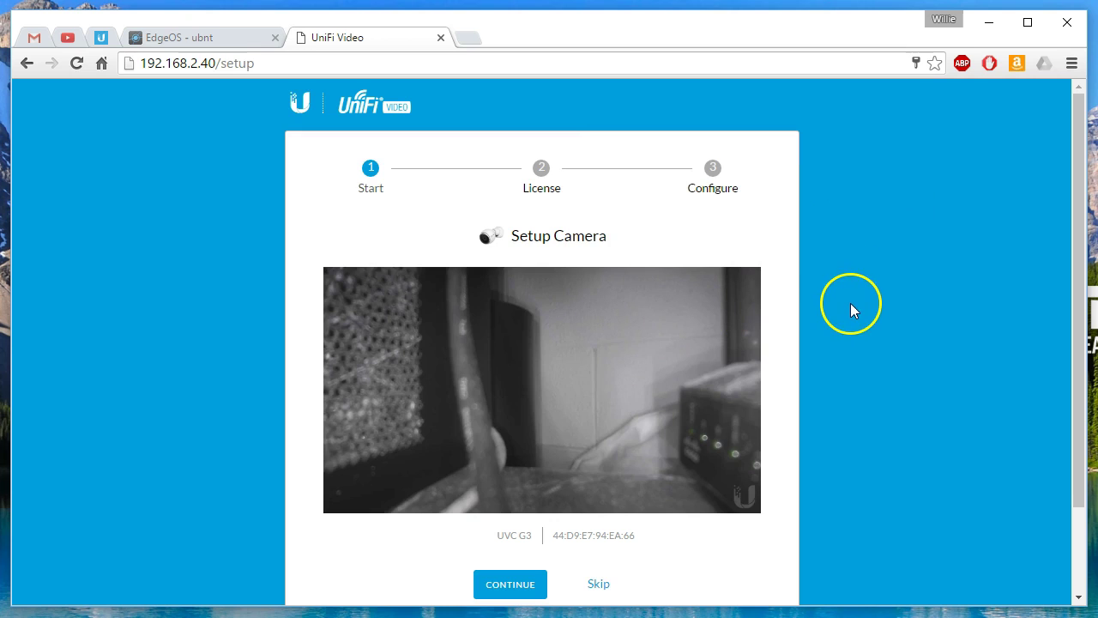
Step: Review the UVC G3 preview on Setup Camera and continue to the License step
{"action": "scroll", "coordinate": [868, 337], "scroll_direction": "down", "scroll_amount": 1}
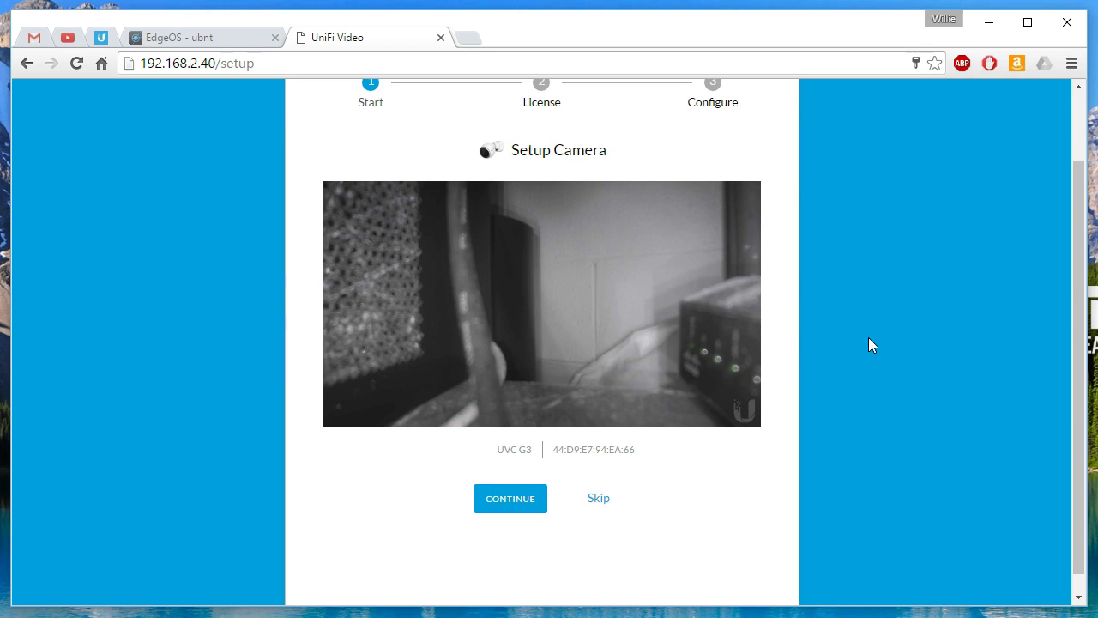
{"action": "scroll", "coordinate": [868, 338], "scroll_direction": "up", "scroll_amount": 1}
{"action": "scroll", "coordinate": [868, 338], "scroll_direction": "down", "scroll_amount": 1}
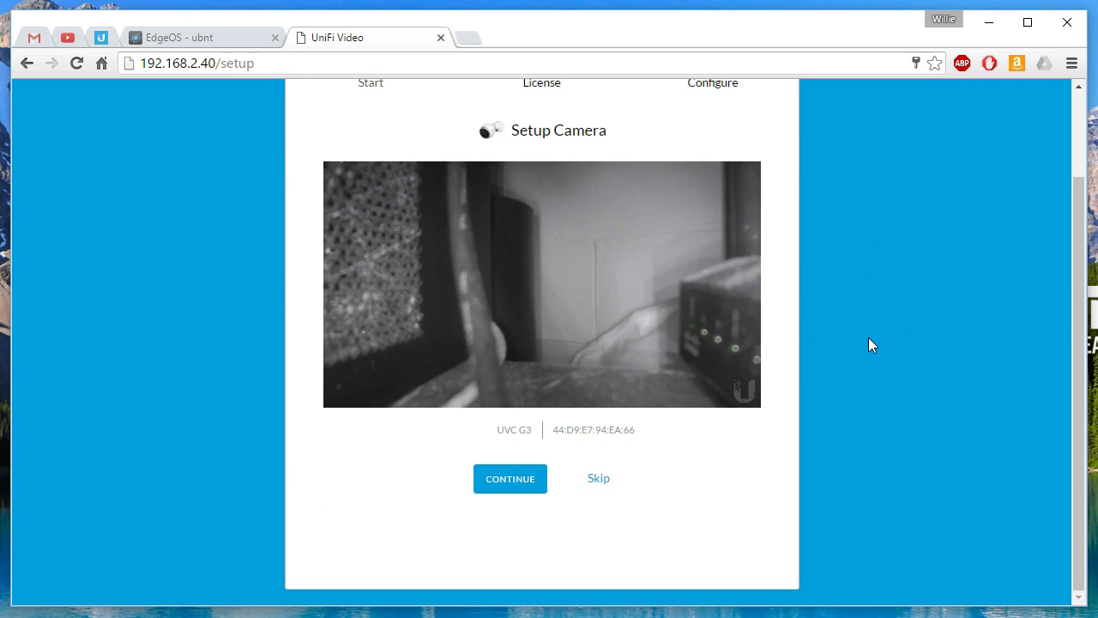
{"action": "scroll", "coordinate": [868, 344], "scroll_direction": "up", "scroll_amount": 1}
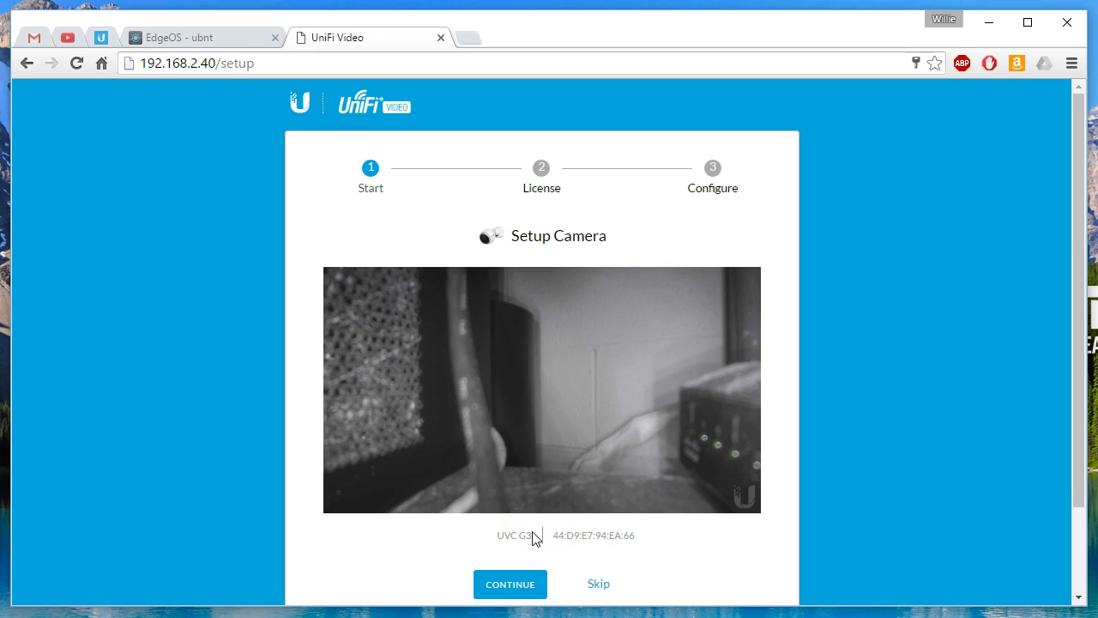
{"action": "scroll", "coordinate": [598, 534], "scroll_direction": "down", "scroll_amount": 1}
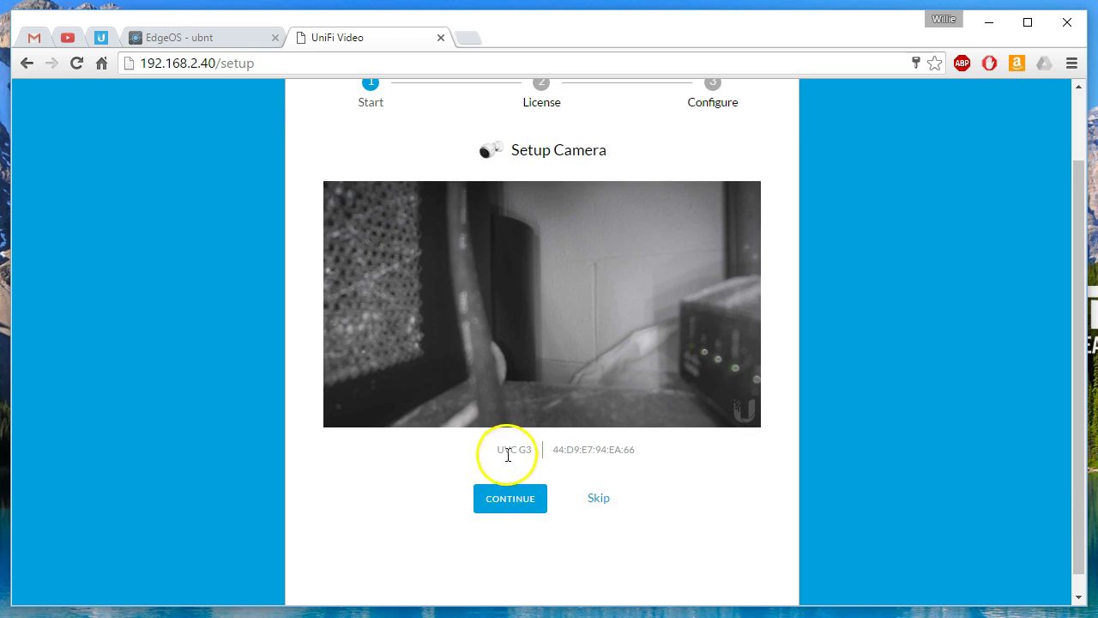
{"action": "left_click_drag", "start_coordinate": [498, 450], "coordinate": [534, 451]}
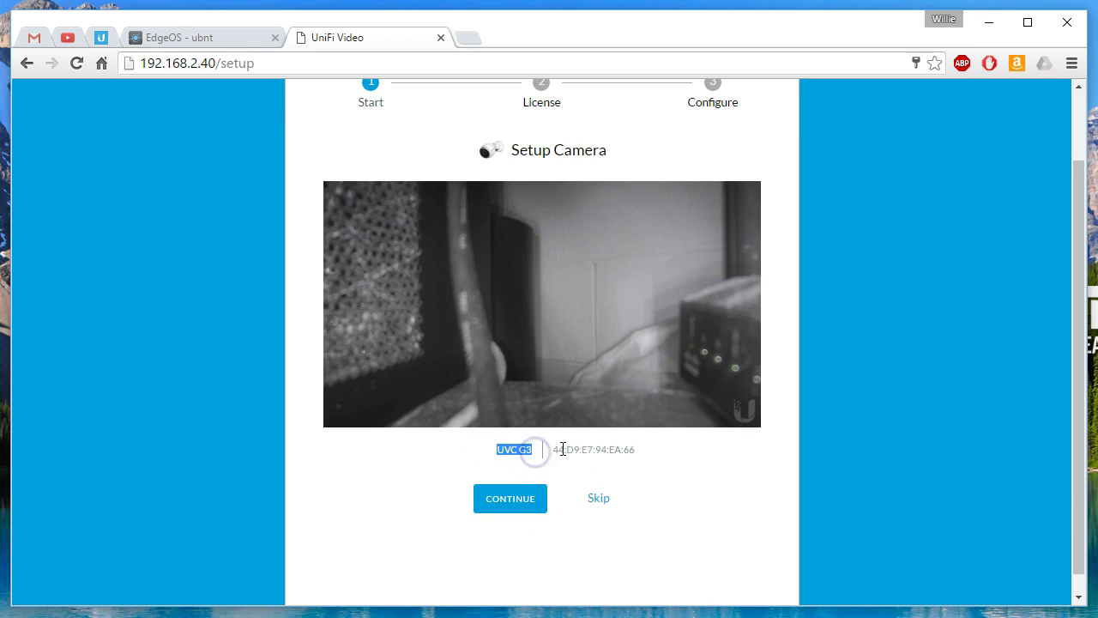
{"action": "scroll", "coordinate": [609, 544], "scroll_direction": "up", "scroll_amount": 1}
{"action": "scroll", "coordinate": [592, 539], "scroll_direction": "down", "scroll_amount": 2}
{"action": "left_click", "coordinate": [510, 478]}
Step: Accept the UniFi Video End User License Agreement
{"action": "scroll", "coordinate": [588, 534], "scroll_direction": "up", "scroll_amount": 1}
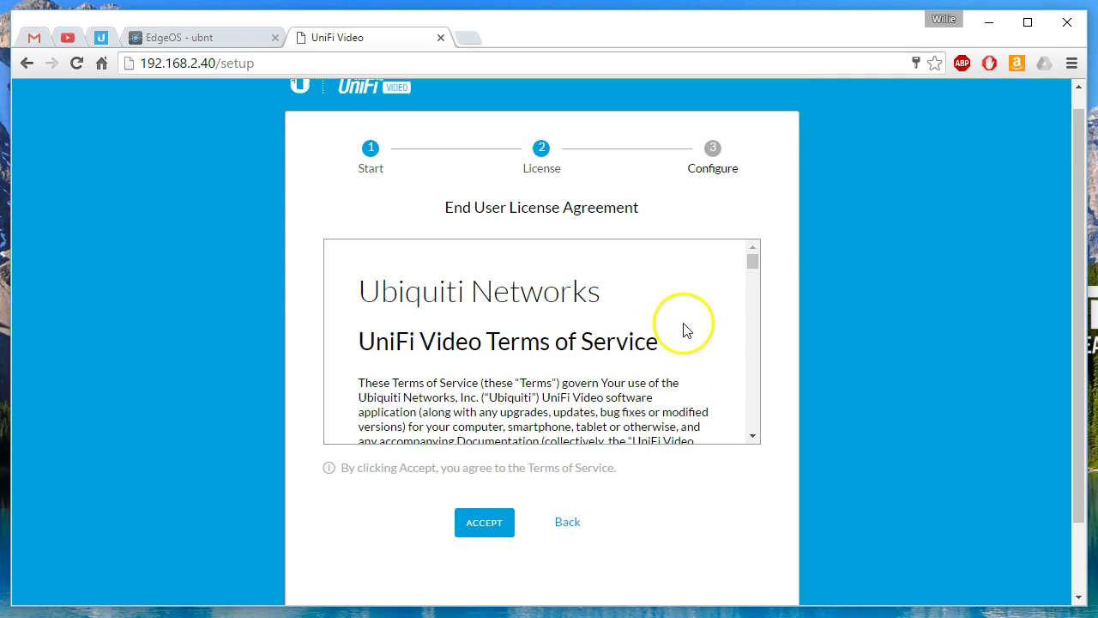
{"action": "left_click_drag", "start_coordinate": [753, 260], "coordinate": [755, 223]}
{"action": "left_click", "coordinate": [484, 522]}
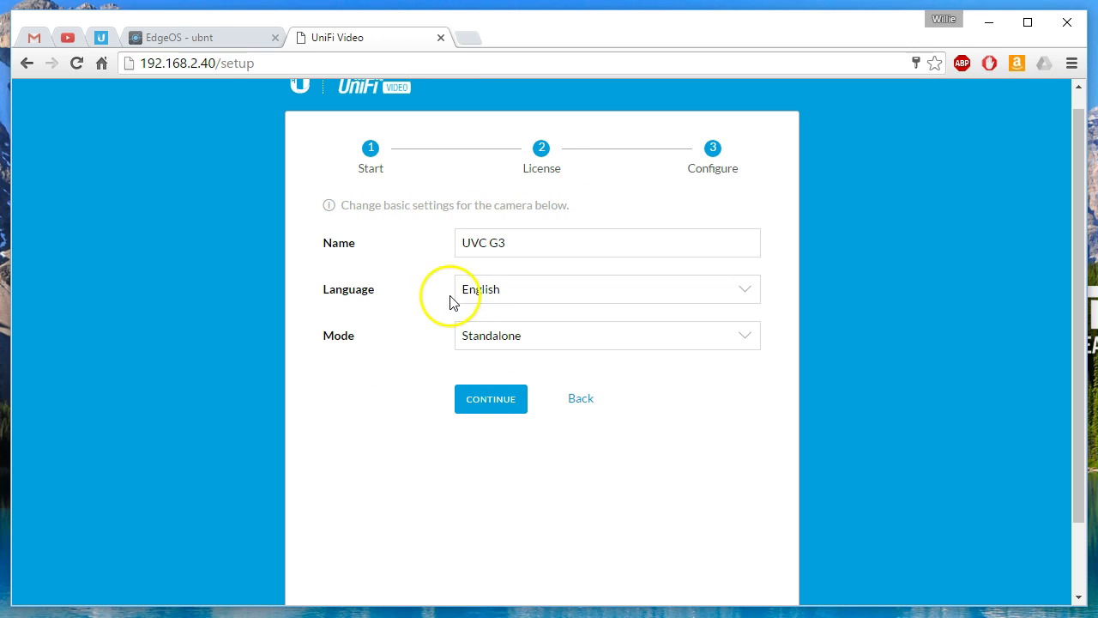
Step: Keep the camera name 'UVC G3 1' and Standalone mode, then finish the wizard
{"action": "left_click", "coordinate": [565, 344]}
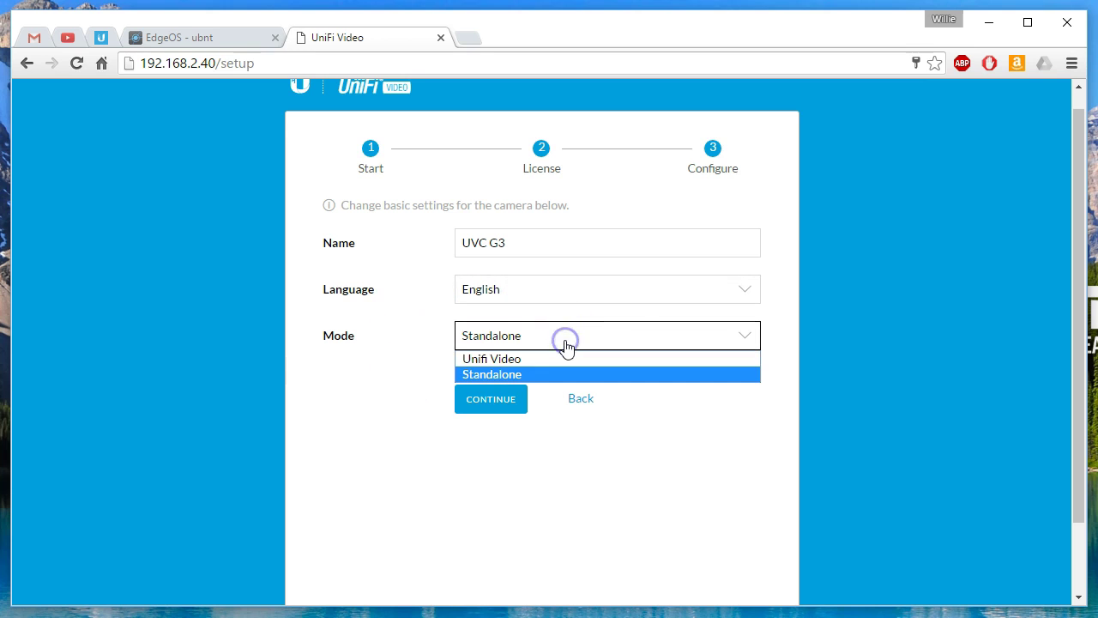
{"action": "left_click", "coordinate": [368, 347]}
{"action": "left_click", "coordinate": [540, 241]}
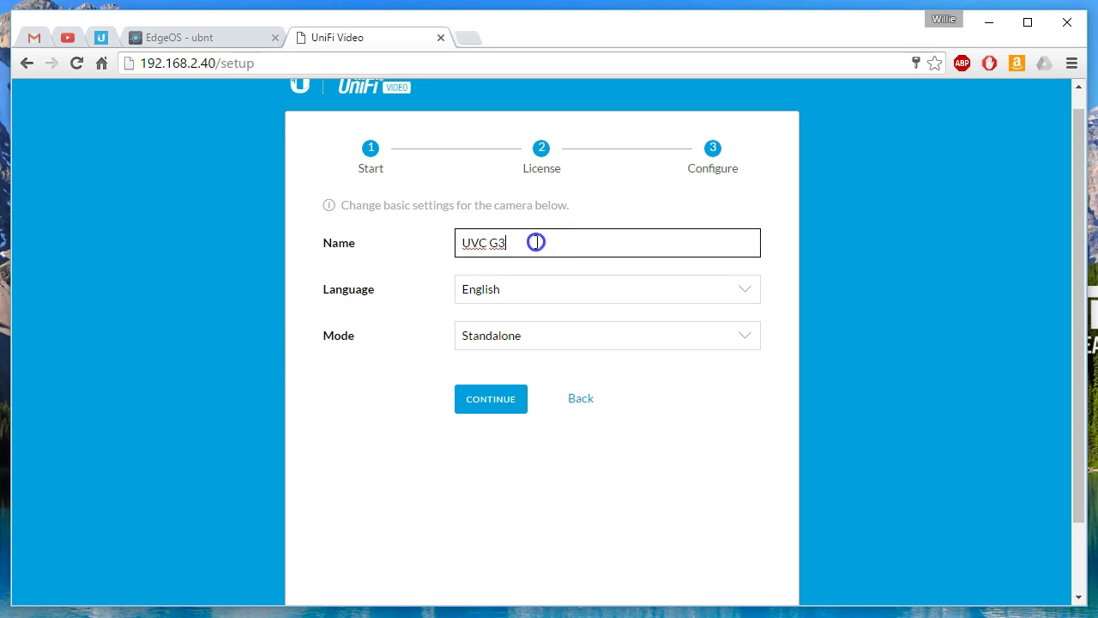
{"action": "left_click_drag", "start_coordinate": [525, 243], "coordinate": [417, 245]}
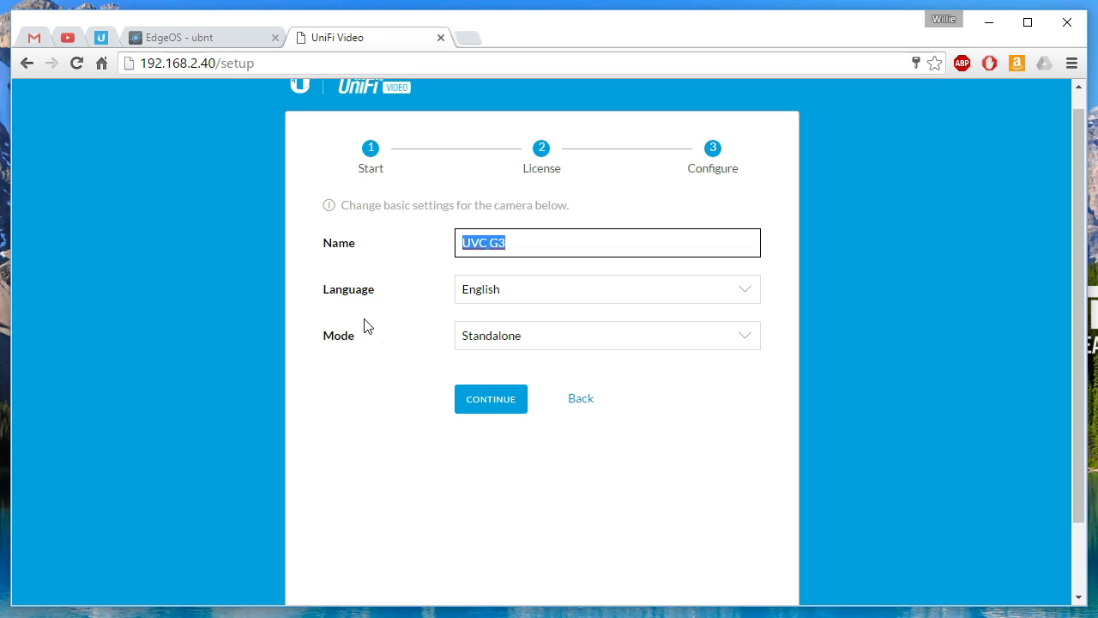
{"action": "key", "text": "End"}
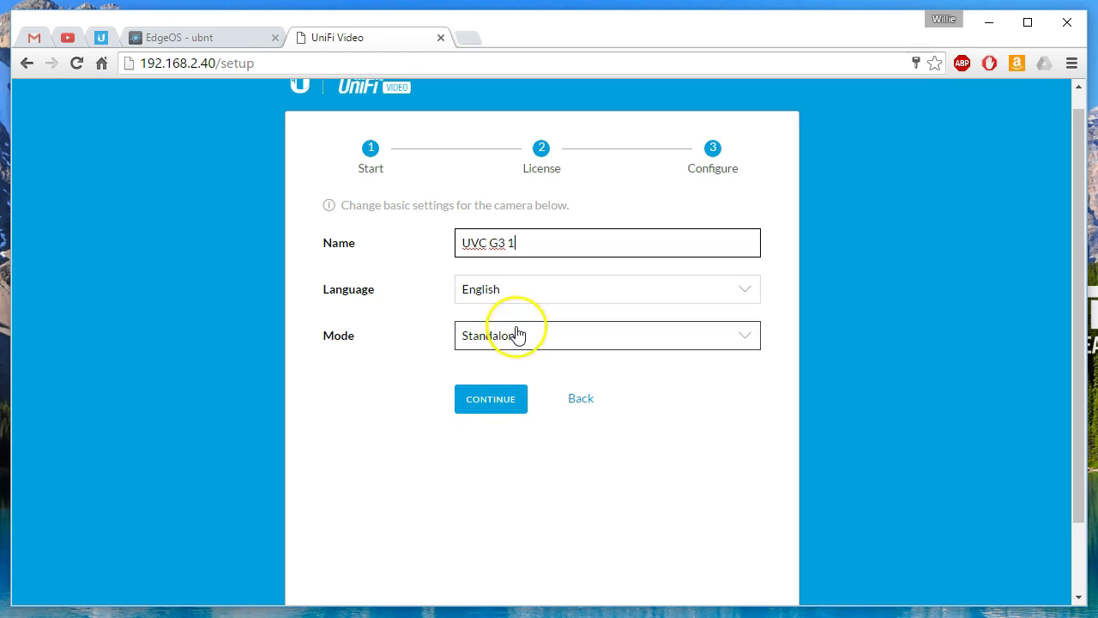
{"action": "left_click", "coordinate": [492, 407]}
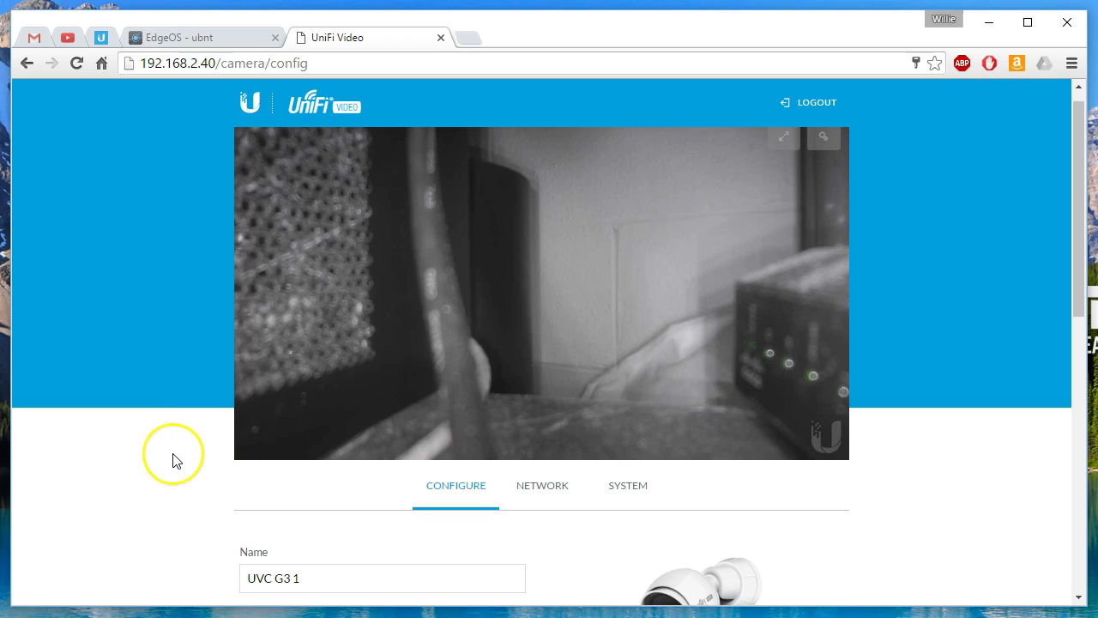
Step: Scroll through the camera's Configure page and switch to its System settings
{"action": "scroll", "coordinate": [173, 461], "scroll_direction": "down", "scroll_amount": 3}
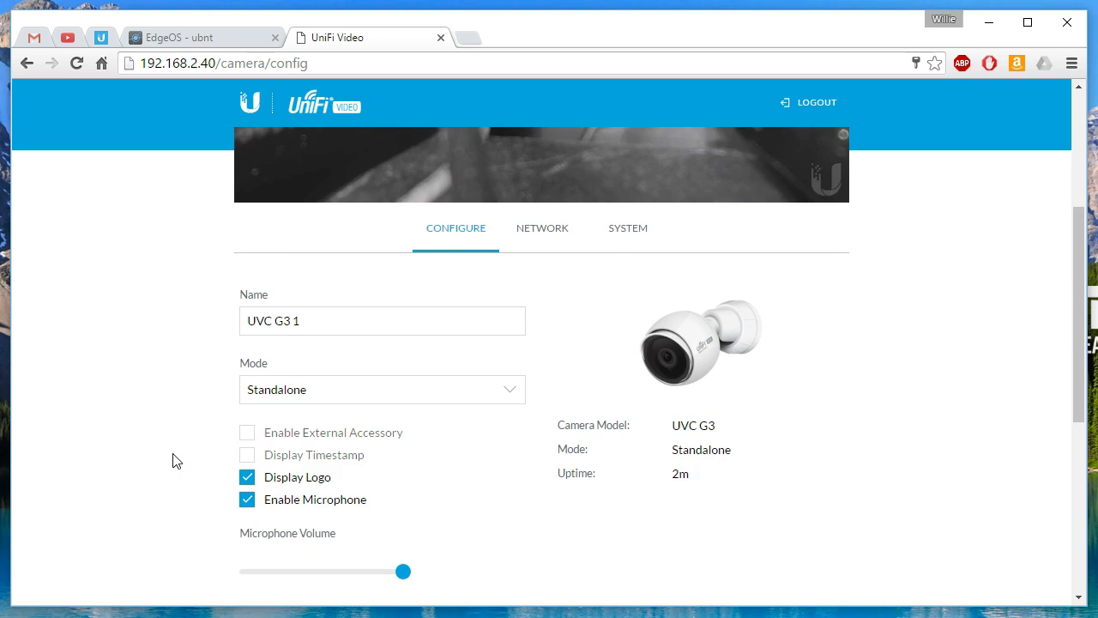
{"action": "scroll", "coordinate": [172, 461], "scroll_direction": "down", "scroll_amount": 1}
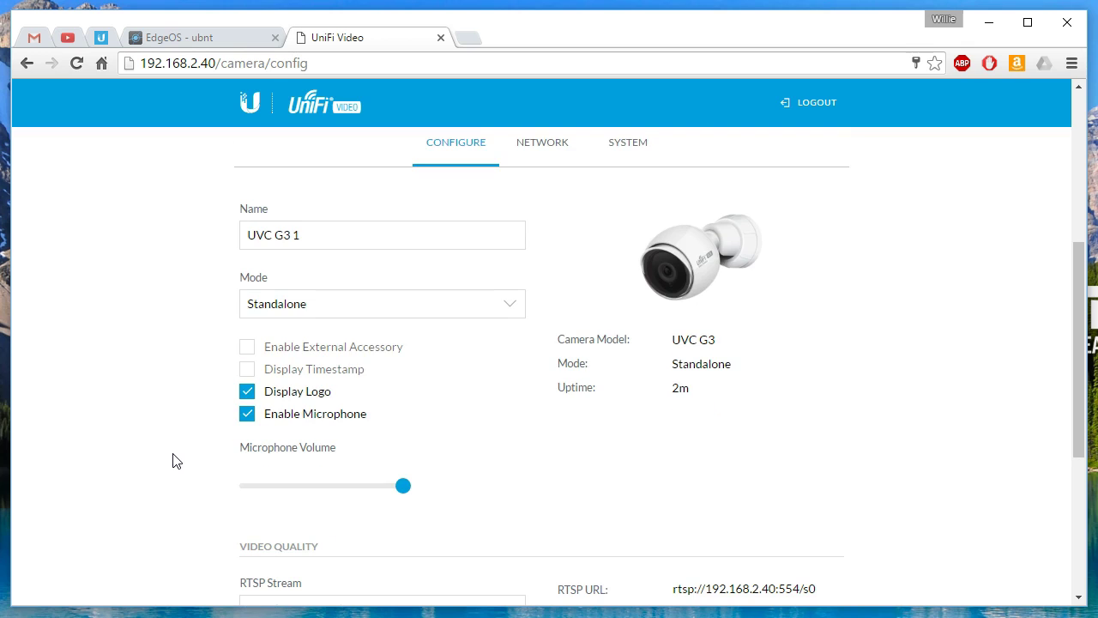
{"action": "scroll", "coordinate": [172, 461], "scroll_direction": "down", "scroll_amount": 1}
{"action": "scroll", "coordinate": [172, 460], "scroll_direction": "up", "scroll_amount": 5}
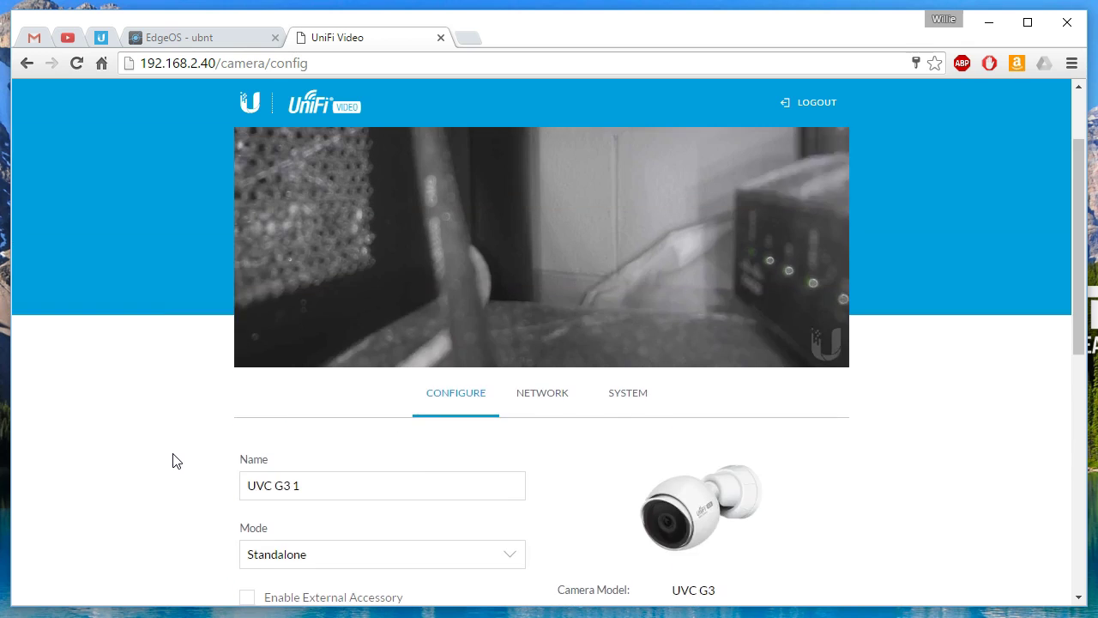
{"action": "scroll", "coordinate": [173, 460], "scroll_direction": "down", "scroll_amount": 8}
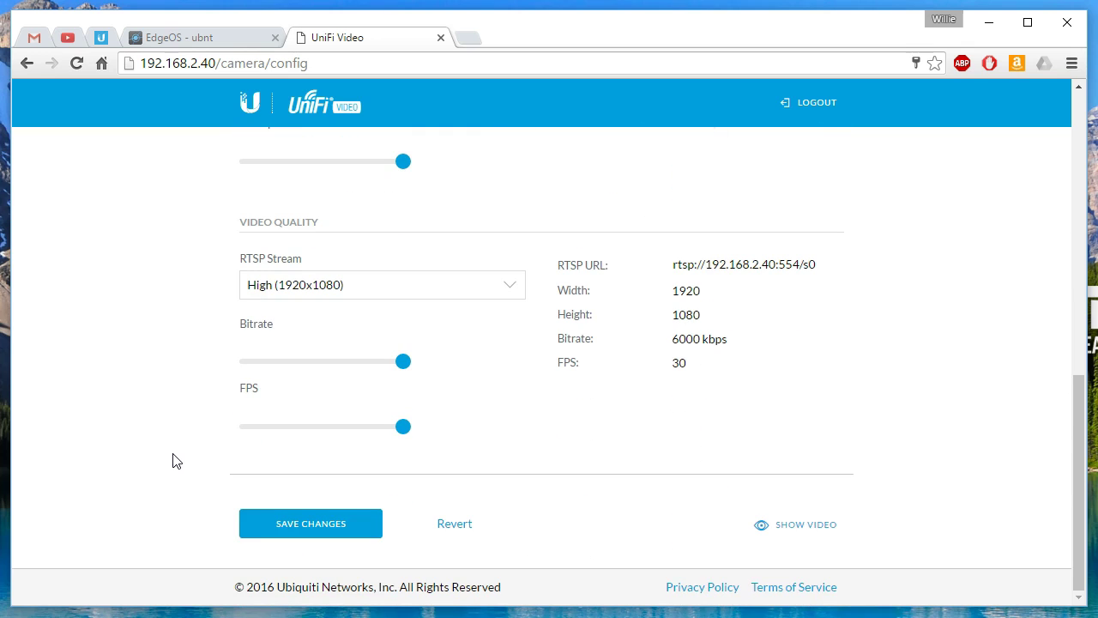
{"action": "scroll", "coordinate": [172, 461], "scroll_direction": "up", "scroll_amount": 8}
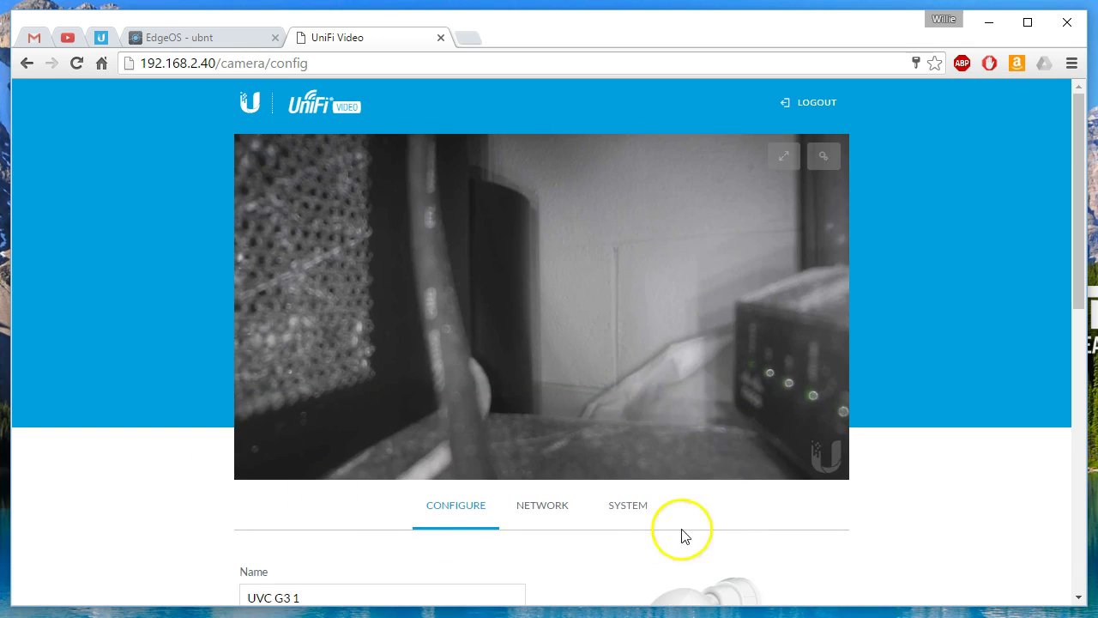
{"action": "left_click", "coordinate": [636, 510]}
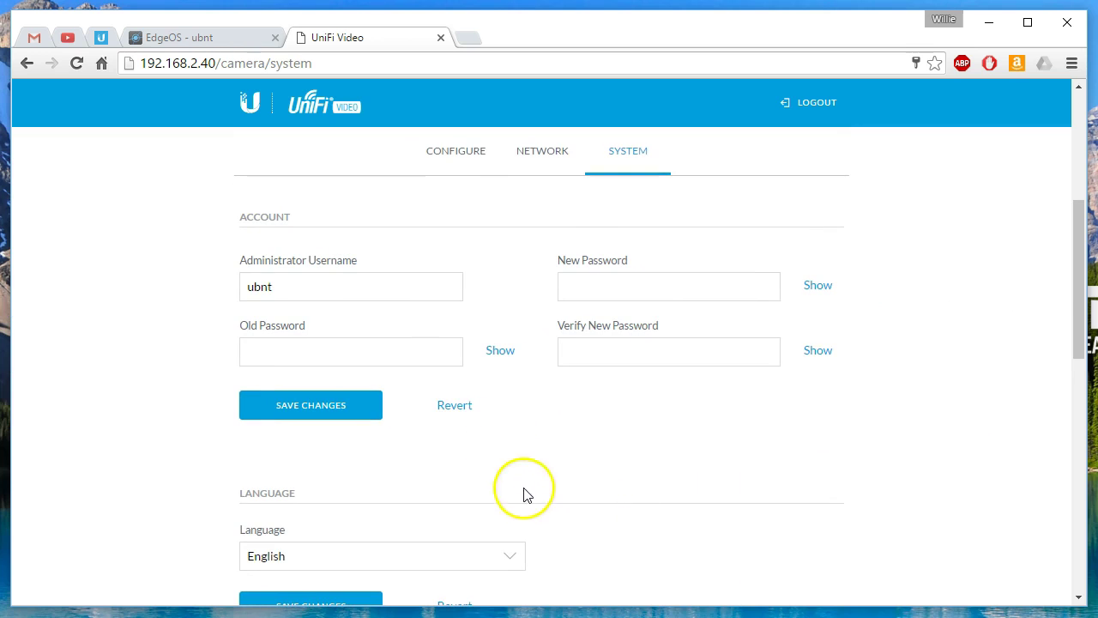
Step: Check firmware UVC.v3.2.0.51 and open Ubiquiti's firmware downloads page in a background tab
{"action": "scroll", "coordinate": [525, 506], "scroll_direction": "down", "scroll_amount": 4}
{"action": "scroll", "coordinate": [525, 506], "scroll_direction": "down", "scroll_amount": 2}
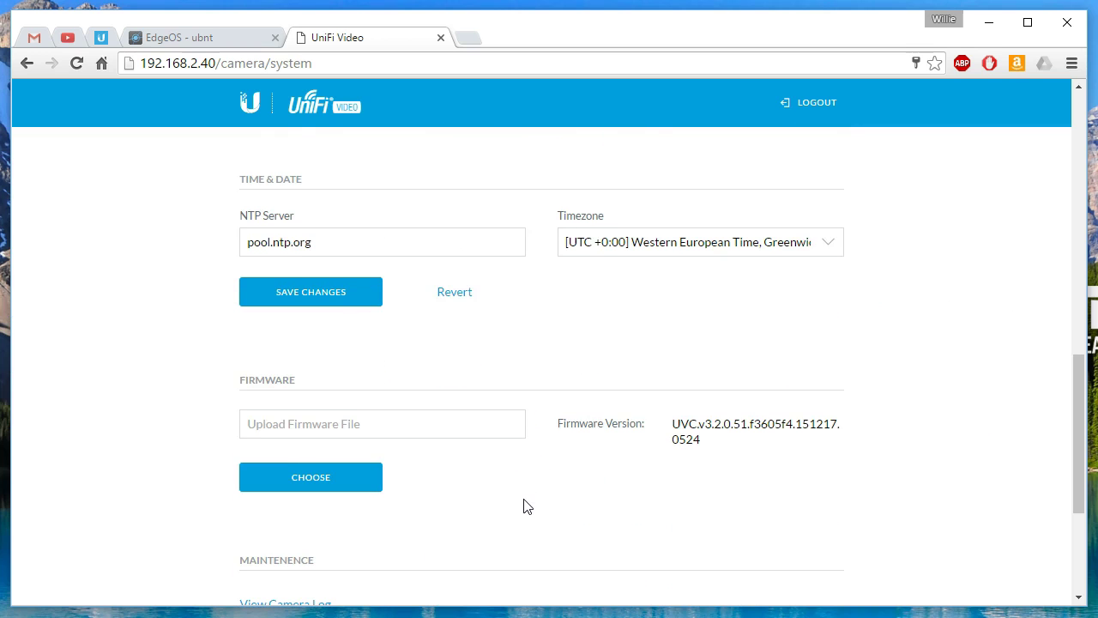
{"action": "scroll", "coordinate": [526, 506], "scroll_direction": "down", "scroll_amount": 1}
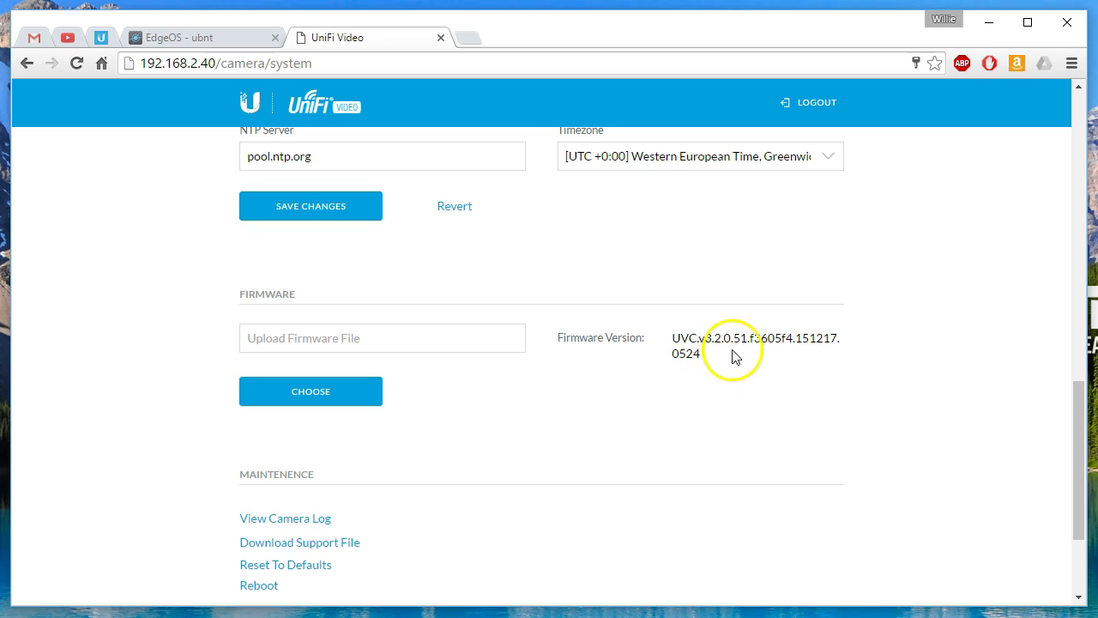
{"action": "middle_click", "coordinate": [480, 39]}
{"action": "scroll", "coordinate": [254, 408], "scroll_direction": "up", "scroll_amount": 1}
Step: Back on Configure, verify video quality is High 1920x1080 at 6000 kbps and 30 FPS
{"action": "scroll", "coordinate": [254, 409], "scroll_direction": "up", "scroll_amount": 6}
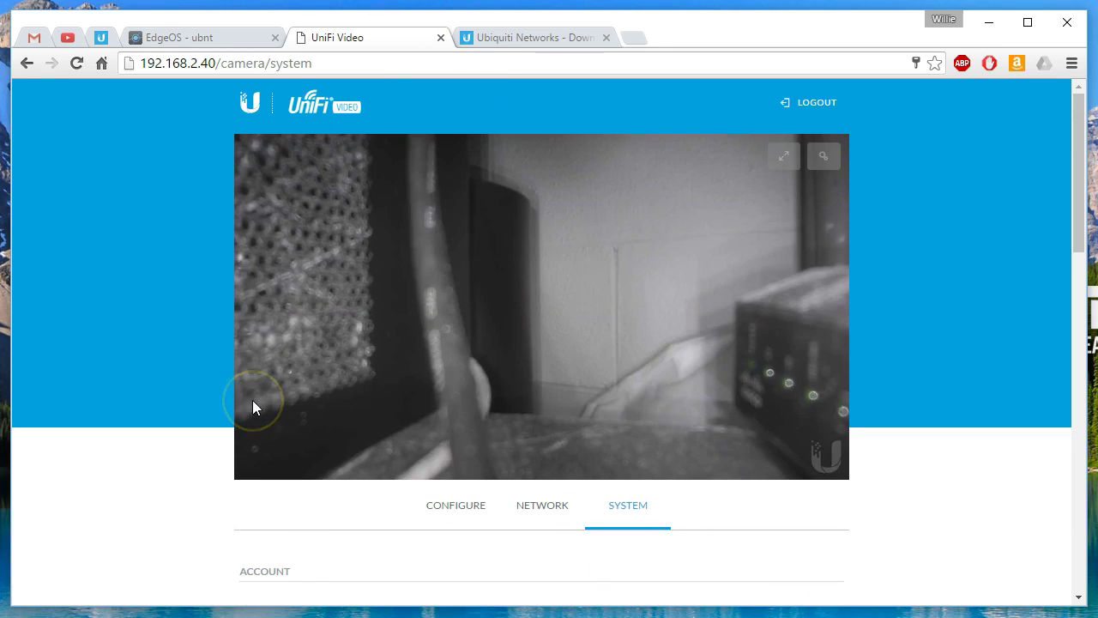
{"action": "left_click", "coordinate": [457, 505]}
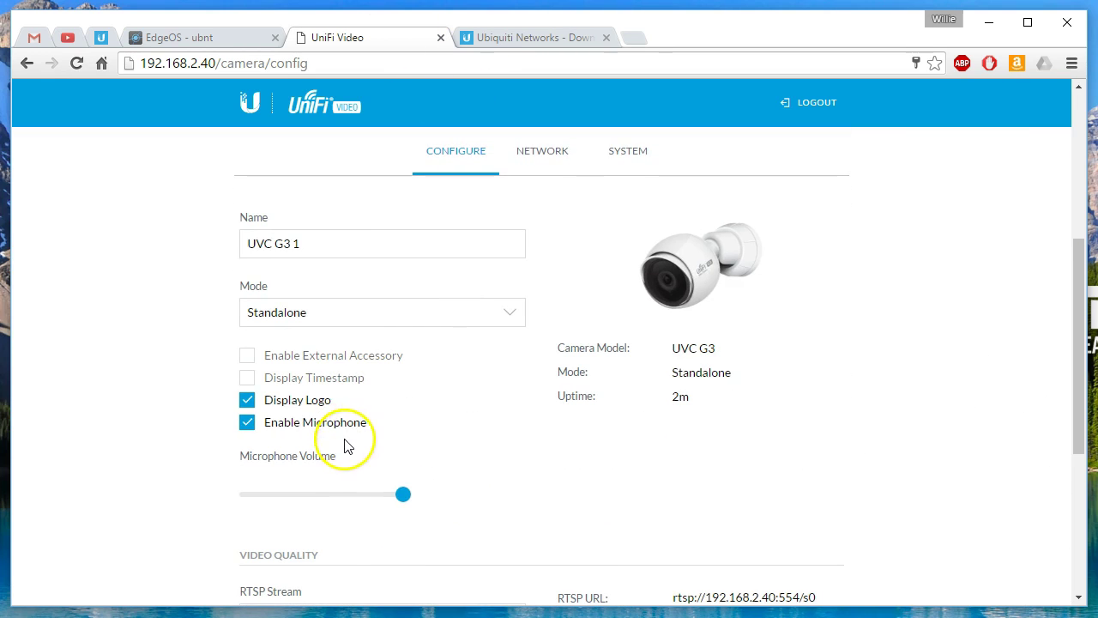
{"action": "scroll", "coordinate": [294, 403], "scroll_direction": "up", "scroll_amount": 4}
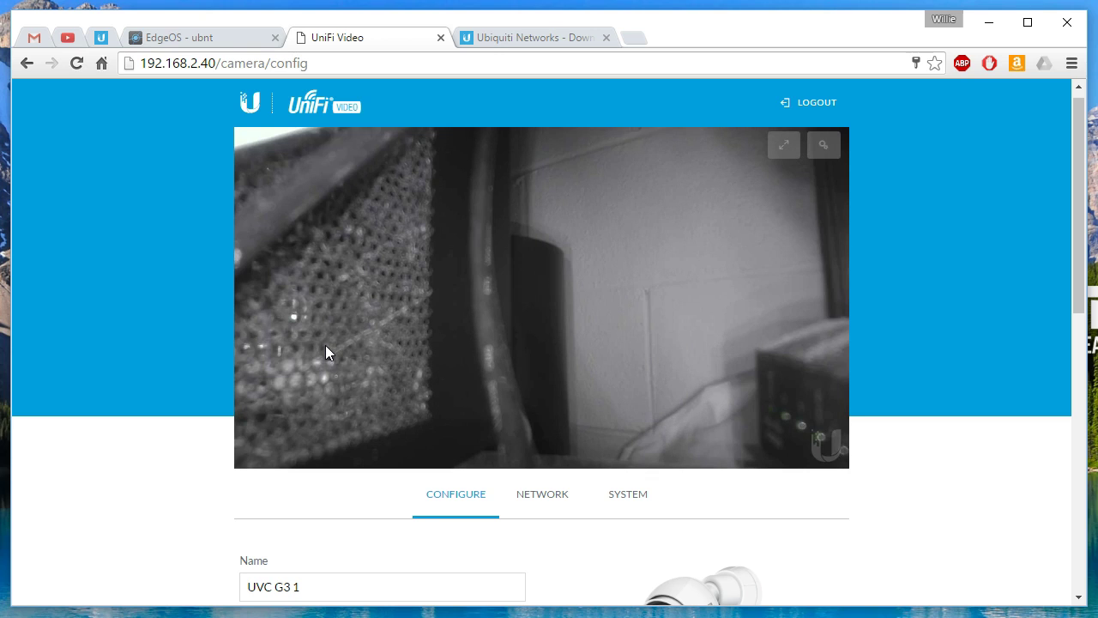
{"action": "scroll", "coordinate": [362, 512], "scroll_direction": "down", "scroll_amount": 2}
{"action": "scroll", "coordinate": [362, 512], "scroll_direction": "down", "scroll_amount": 4}
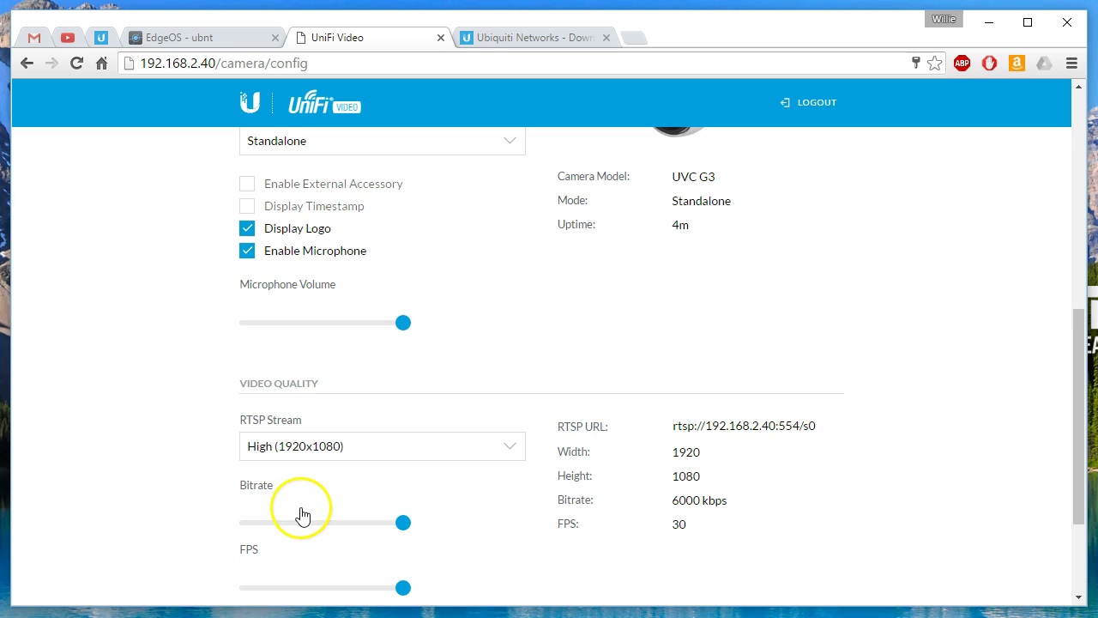
{"action": "scroll", "coordinate": [562, 555], "scroll_direction": "down", "scroll_amount": 1}
{"action": "scroll", "coordinate": [562, 556], "scroll_direction": "down", "scroll_amount": 2}
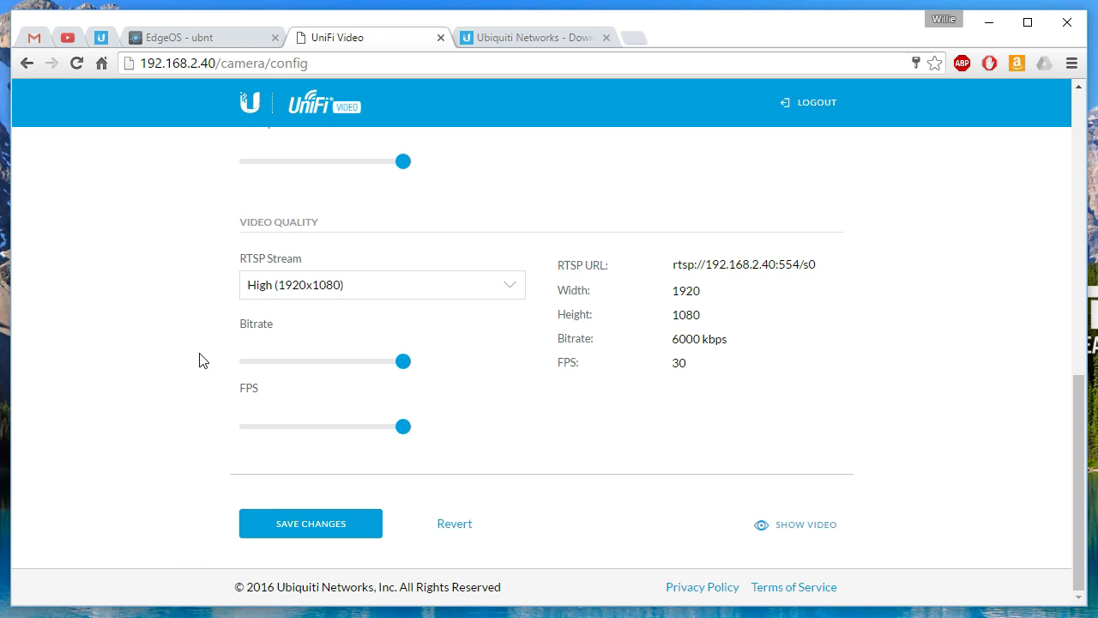
{"action": "scroll", "coordinate": [198, 360], "scroll_direction": "up", "scroll_amount": 15}
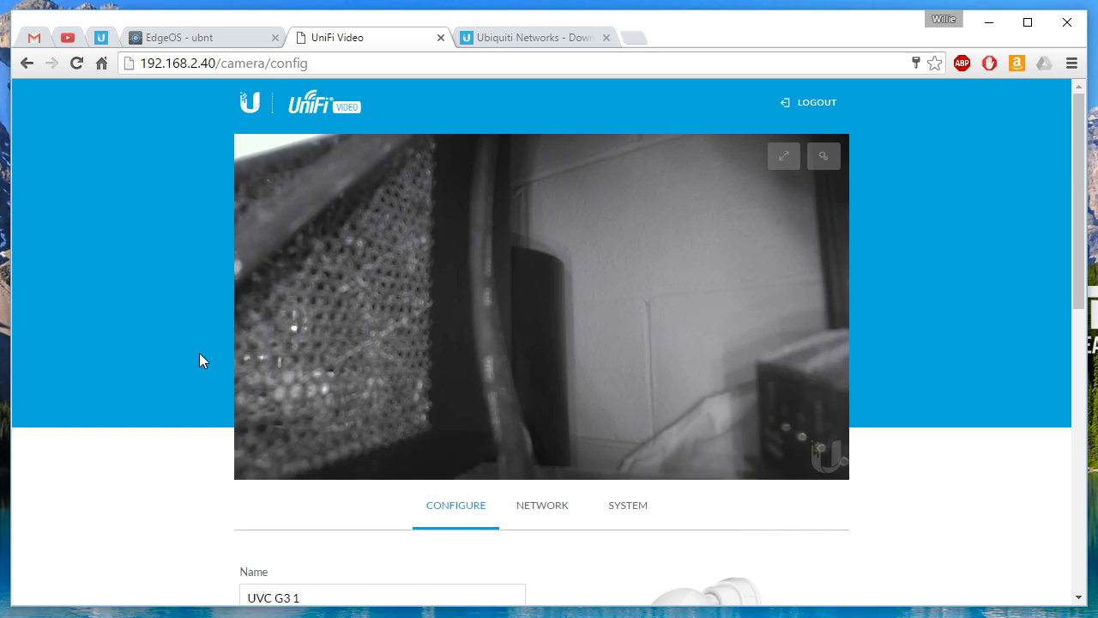
{"action": "scroll", "coordinate": [199, 360], "scroll_direction": "down", "scroll_amount": 4}
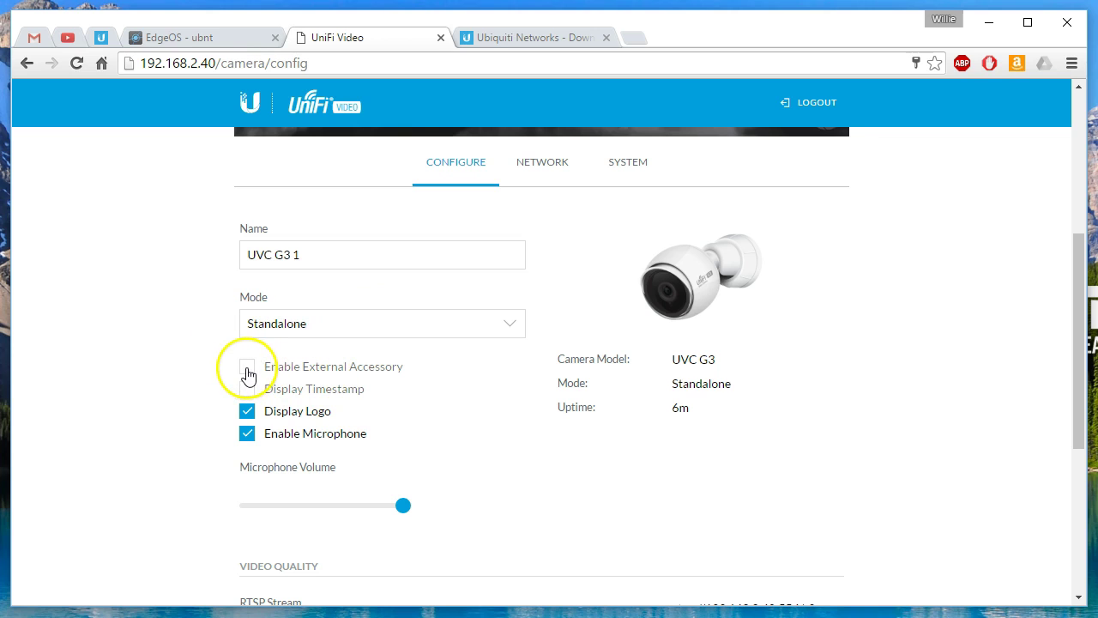
Step: In the downloads tab, trim the web address down to ubnt.com and load it
{"action": "left_click", "coordinate": [538, 40]}
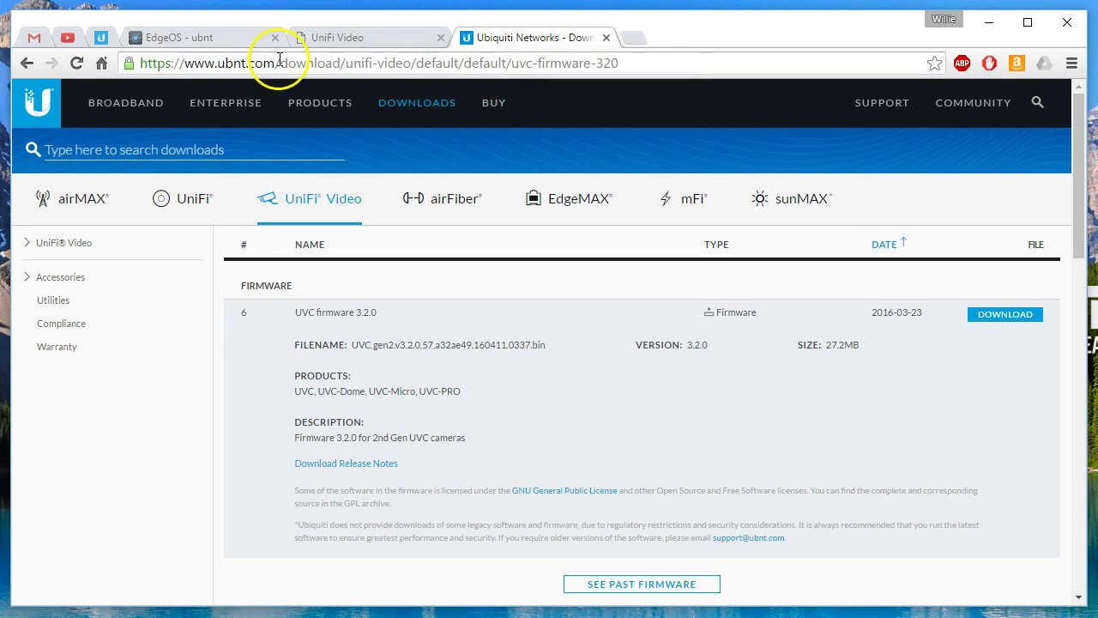
{"action": "left_click_drag", "start_coordinate": [279, 61], "coordinate": [689, 61]}
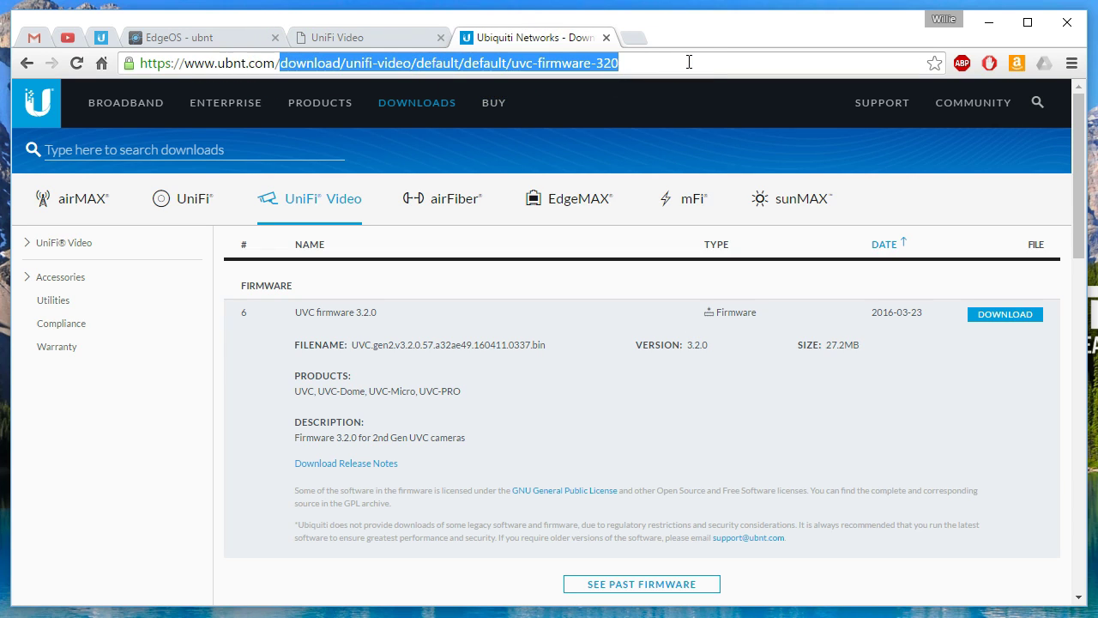
{"action": "key", "text": "BackSpace"}
{"action": "key", "text": "Return"}
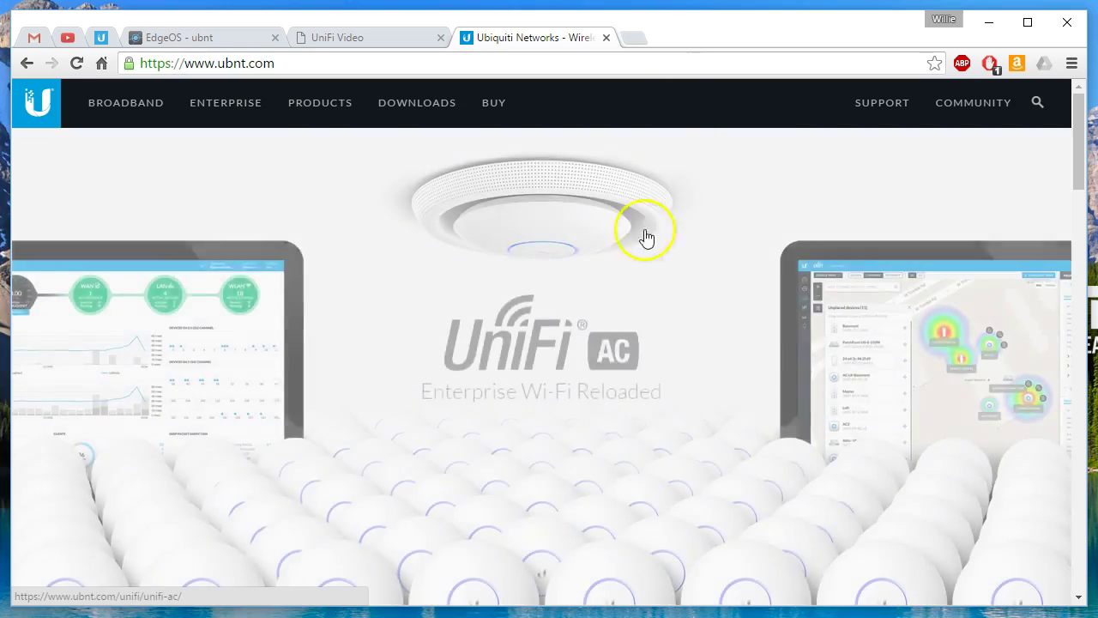
Step: Open the UVC-G3_Bottom.jpg photo from Marketing material and enlarge it to full size
{"action": "scroll", "coordinate": [639, 262], "scroll_direction": "down", "scroll_amount": 15}
{"action": "left_click", "coordinate": [164, 478]}
{"action": "left_click_drag", "start_coordinate": [1078, 163], "coordinate": [1041, 334]}
{"action": "scroll", "coordinate": [888, 361], "scroll_direction": "down", "scroll_amount": 5}
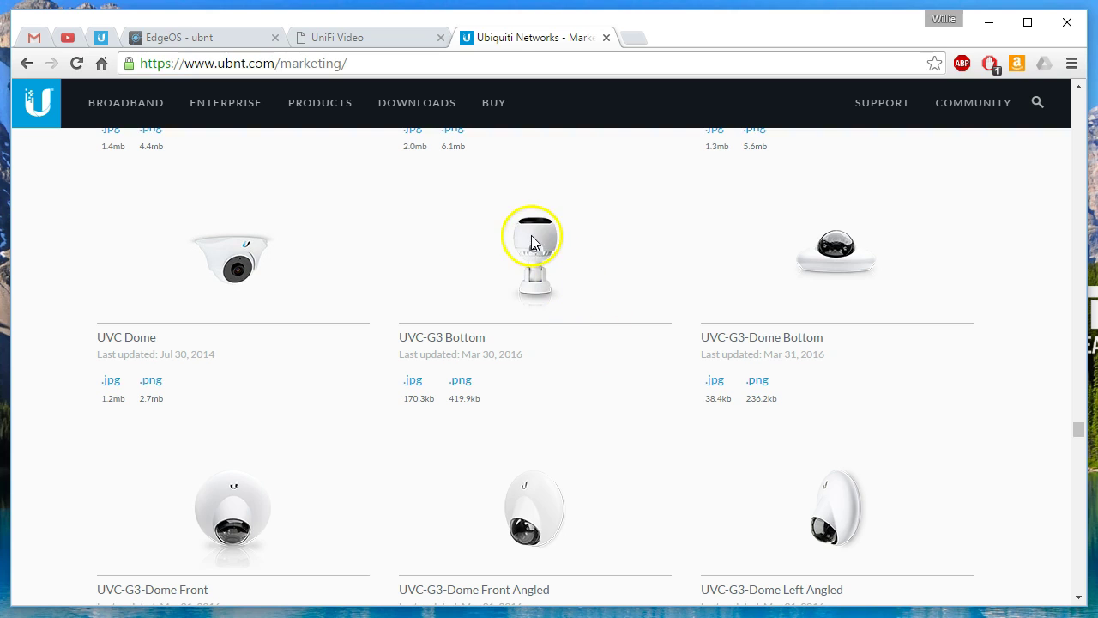
{"action": "left_click", "coordinate": [413, 380]}
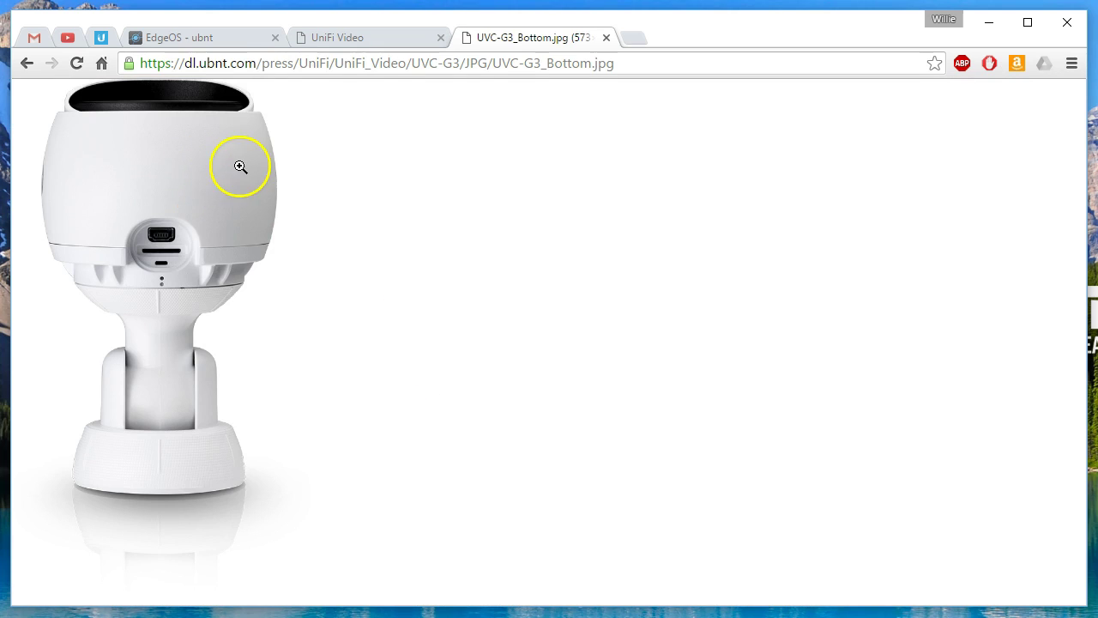
{"action": "left_click", "coordinate": [234, 204]}
{"action": "scroll", "coordinate": [357, 252], "scroll_direction": "down", "scroll_amount": 1}
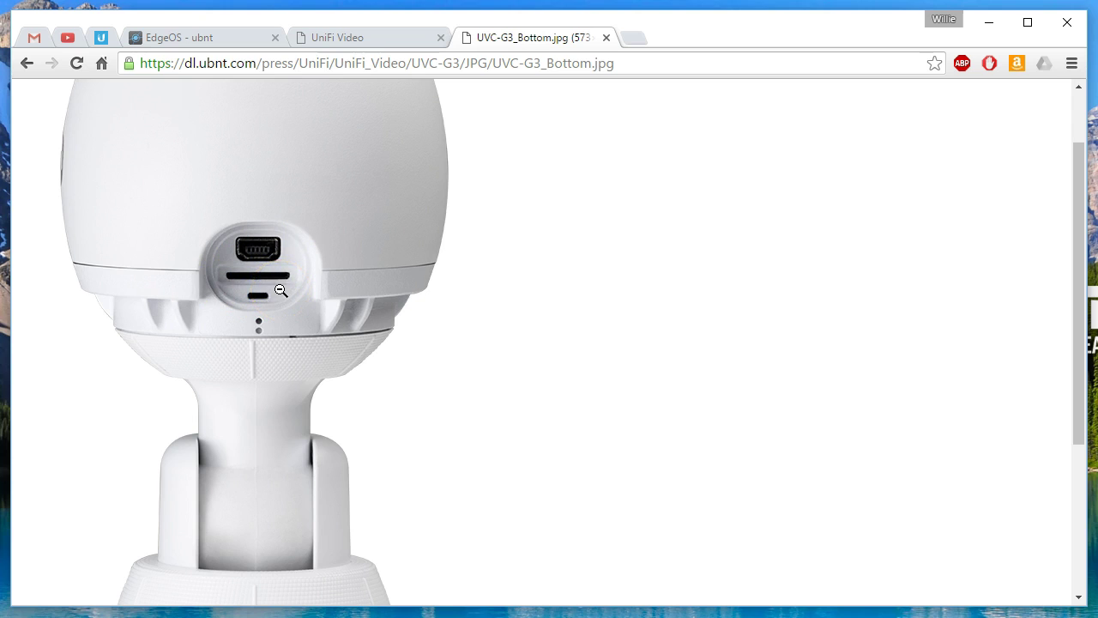
{"action": "left_click", "coordinate": [374, 40]}
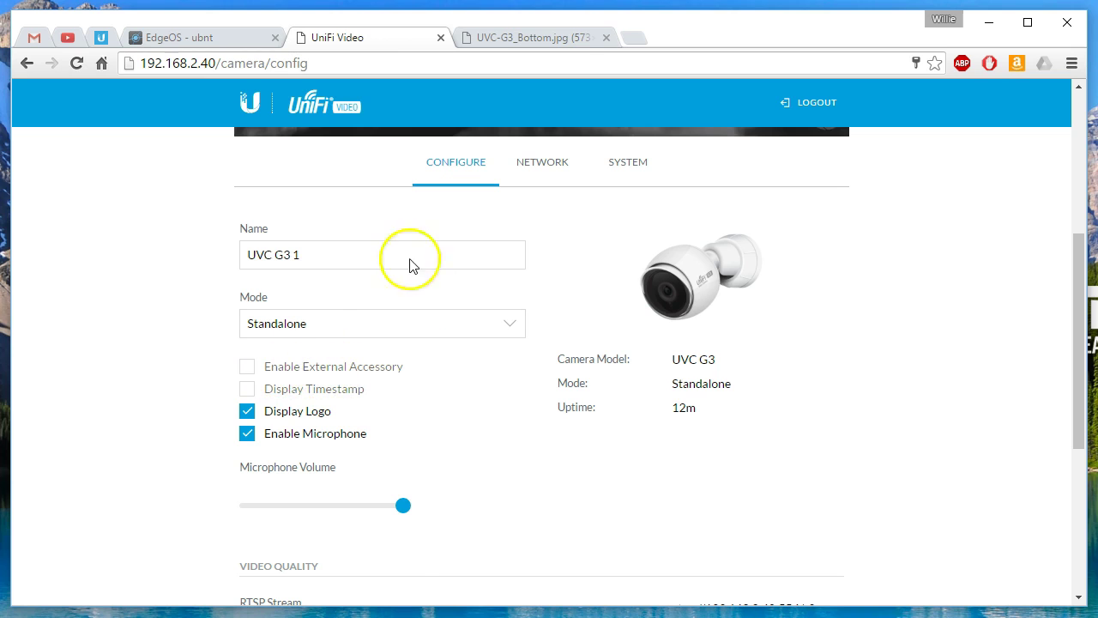
{"action": "left_click", "coordinate": [541, 39]}
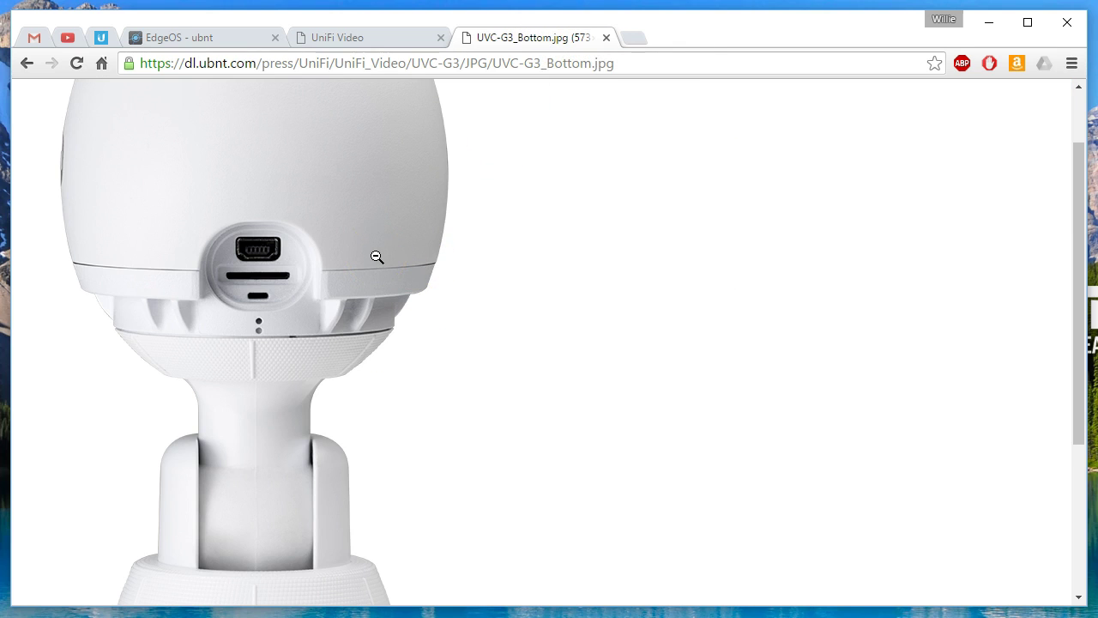
{"action": "left_click", "coordinate": [630, 38]}
{"action": "left_click", "coordinate": [495, 65]}
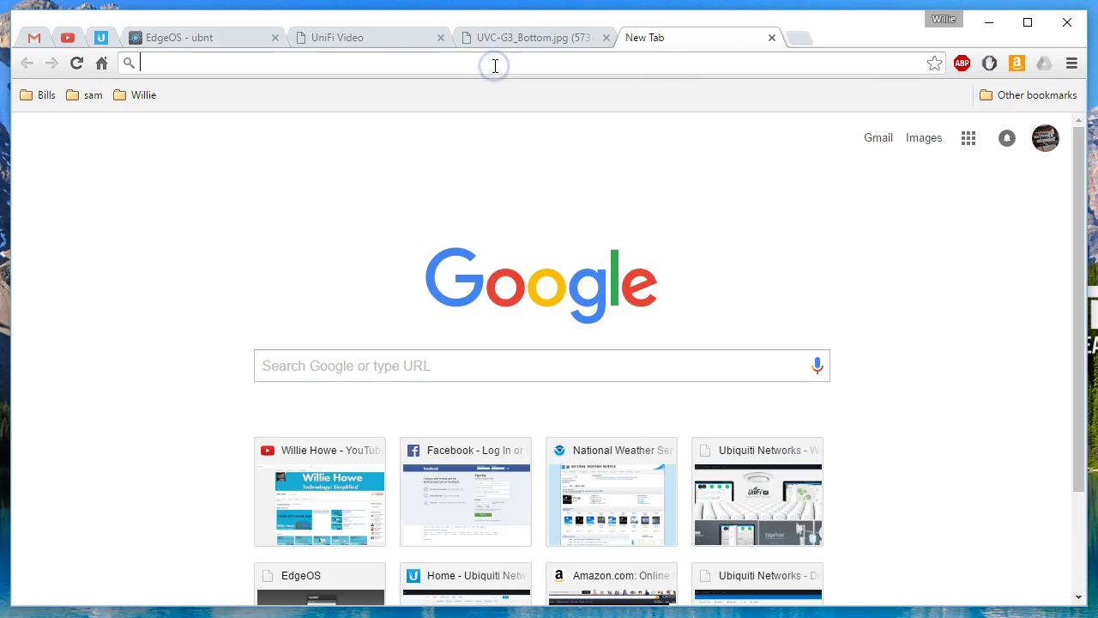
{"action": "type", "text": "www.ubnt.com"}
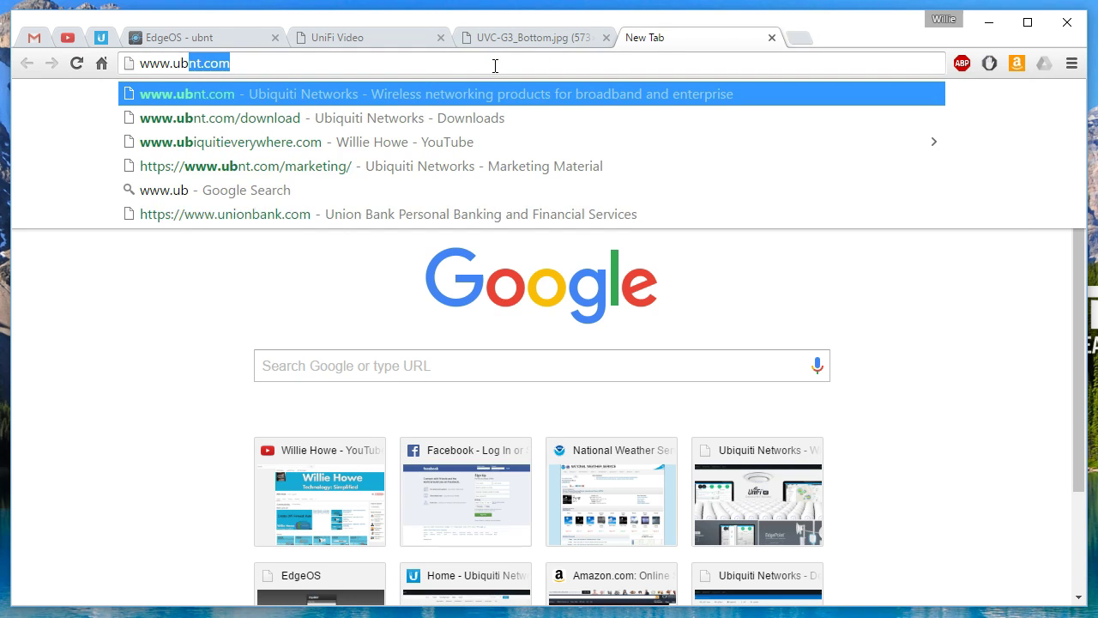
{"action": "key", "text": "Return"}
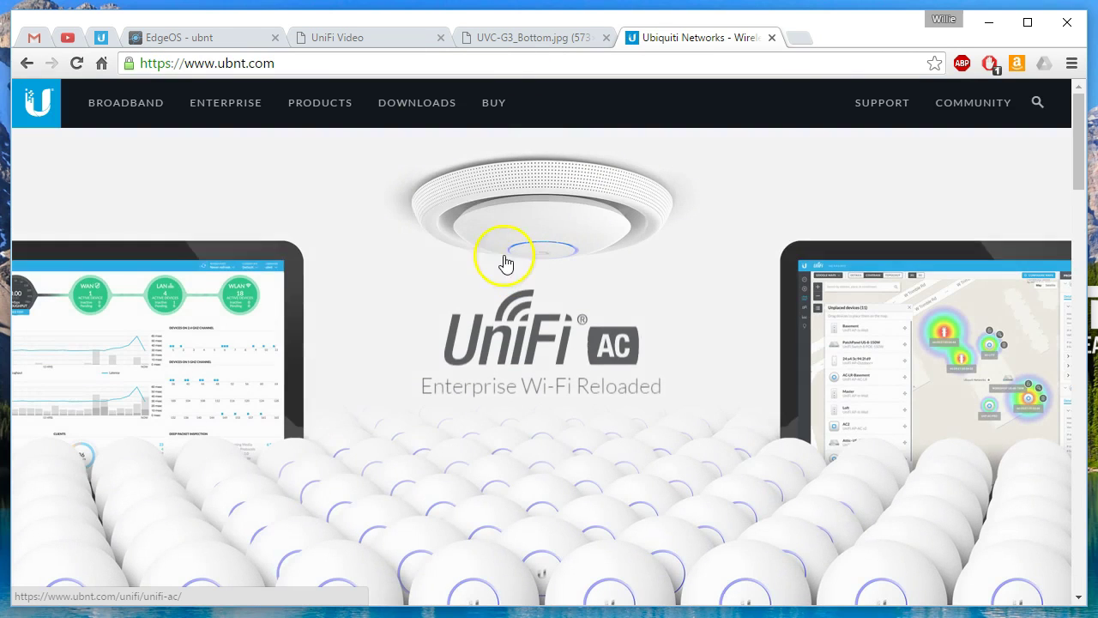
Step: Go to Products > Surveillance and open the UniFi Video Camera G3 page
{"action": "left_click", "coordinate": [310, 103]}
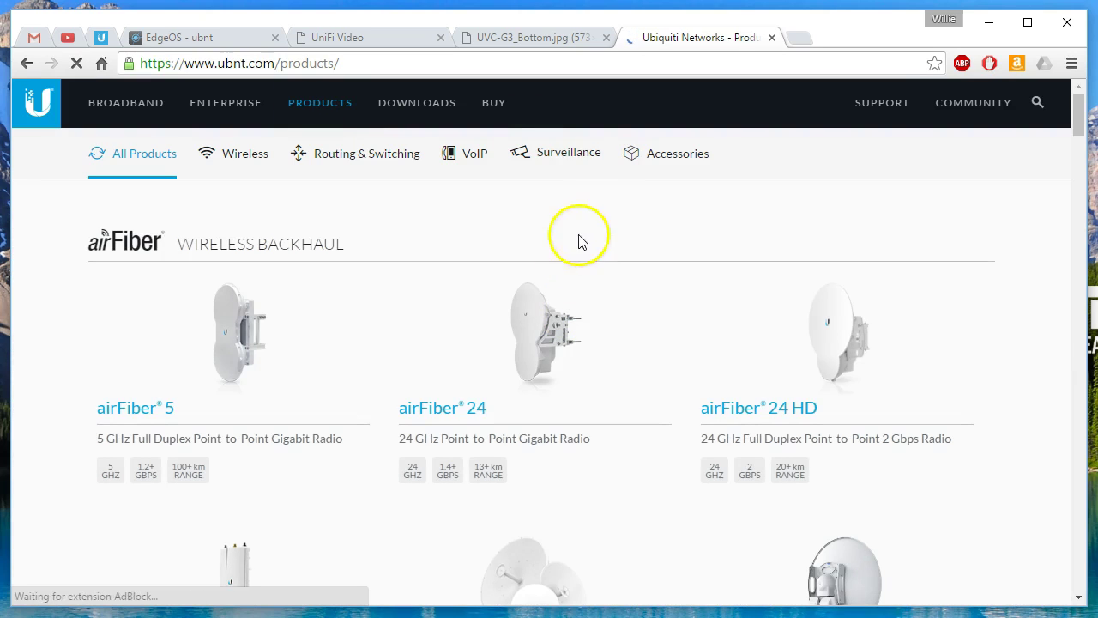
{"action": "left_click", "coordinate": [569, 153]}
{"action": "scroll", "coordinate": [675, 418], "scroll_direction": "down", "scroll_amount": 5}
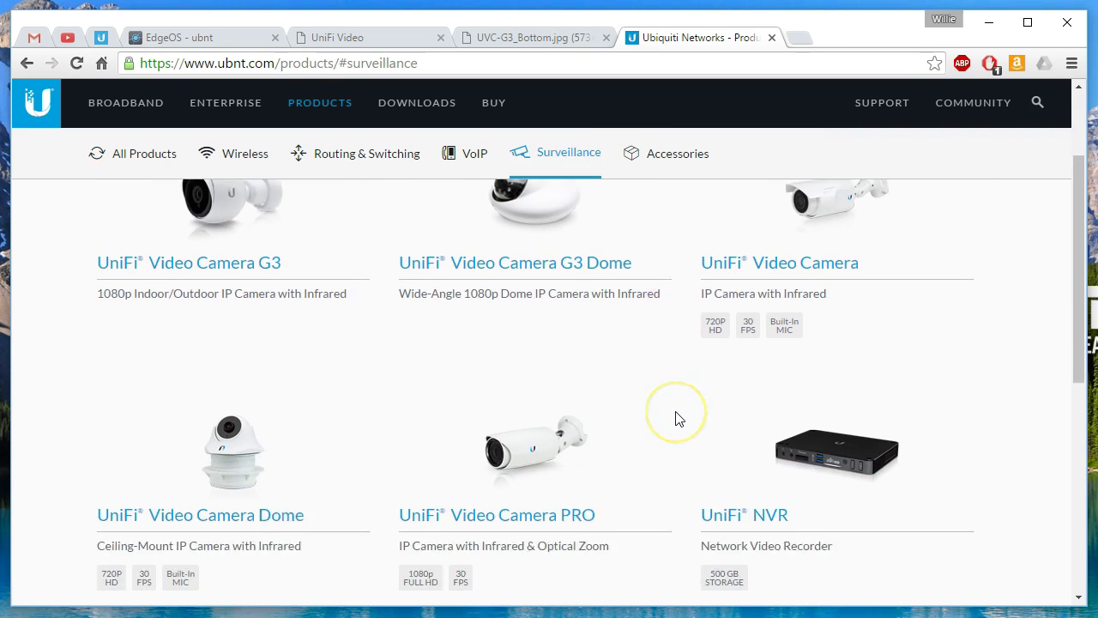
{"action": "scroll", "coordinate": [675, 417], "scroll_direction": "up", "scroll_amount": 4}
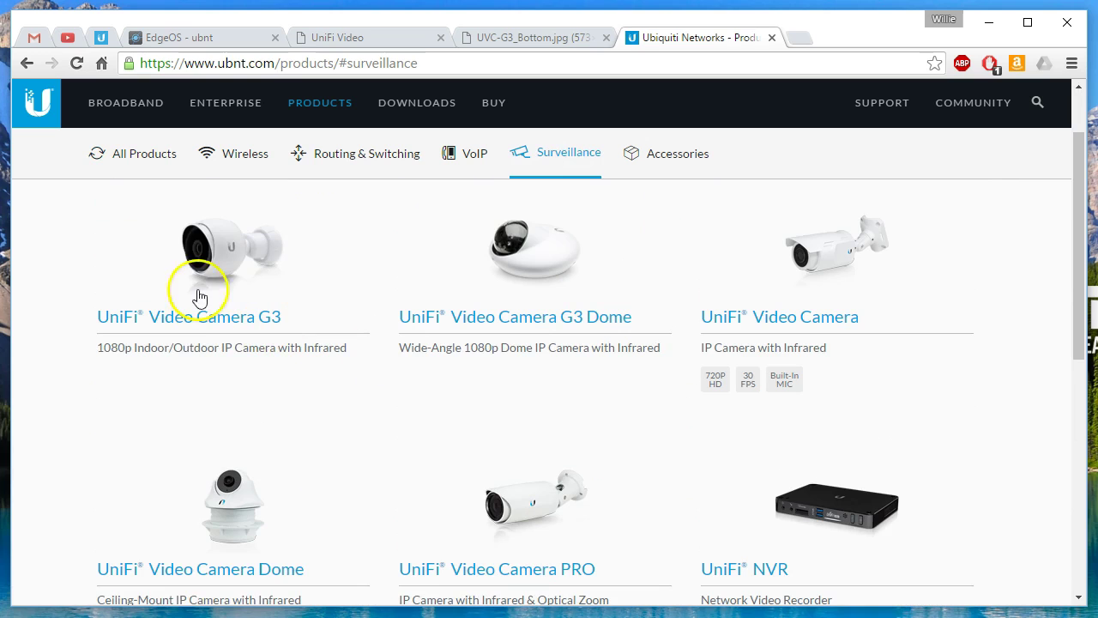
{"action": "left_click", "coordinate": [214, 250]}
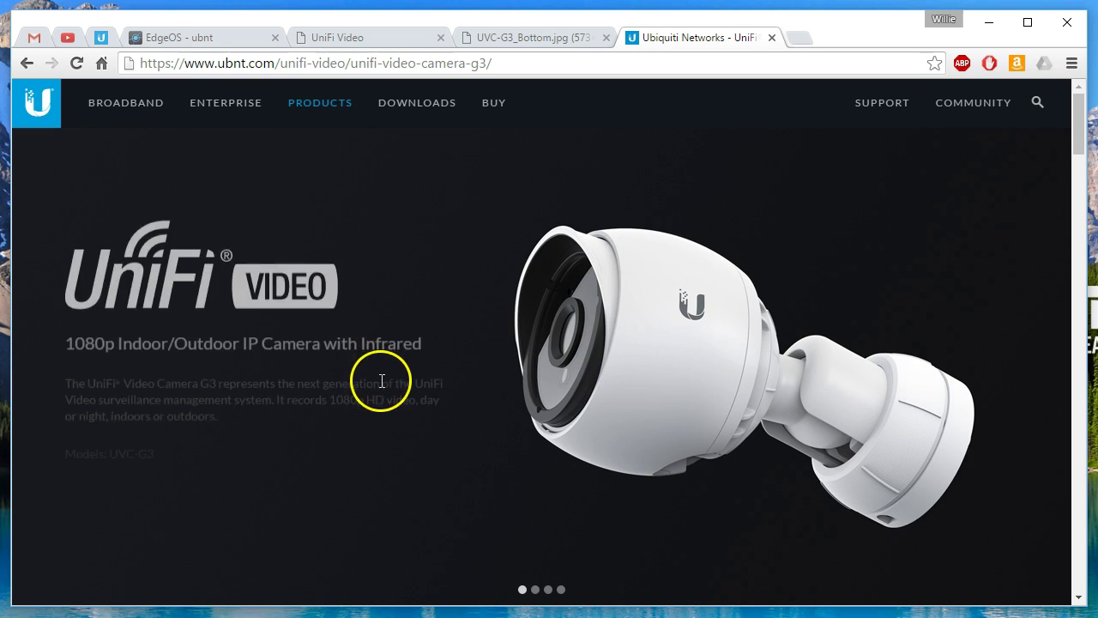
Step: Read the UVC-G3-LED Infrared Range Extender section on the G3 product page
{"action": "scroll", "coordinate": [382, 381], "scroll_direction": "down", "scroll_amount": 12}
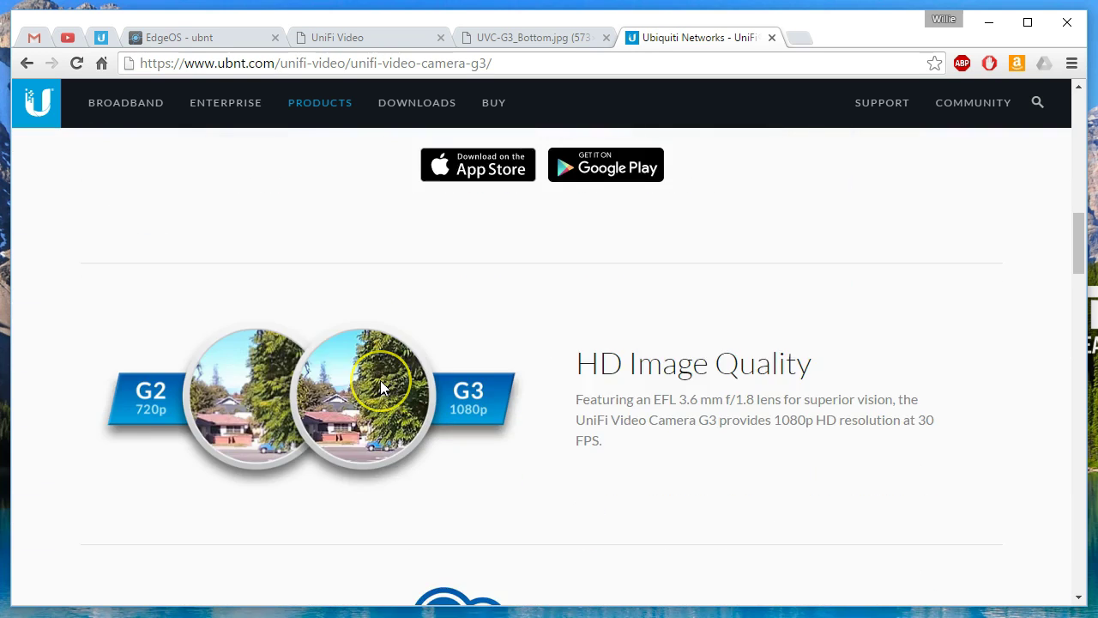
{"action": "scroll", "coordinate": [380, 387], "scroll_direction": "down", "scroll_amount": 12}
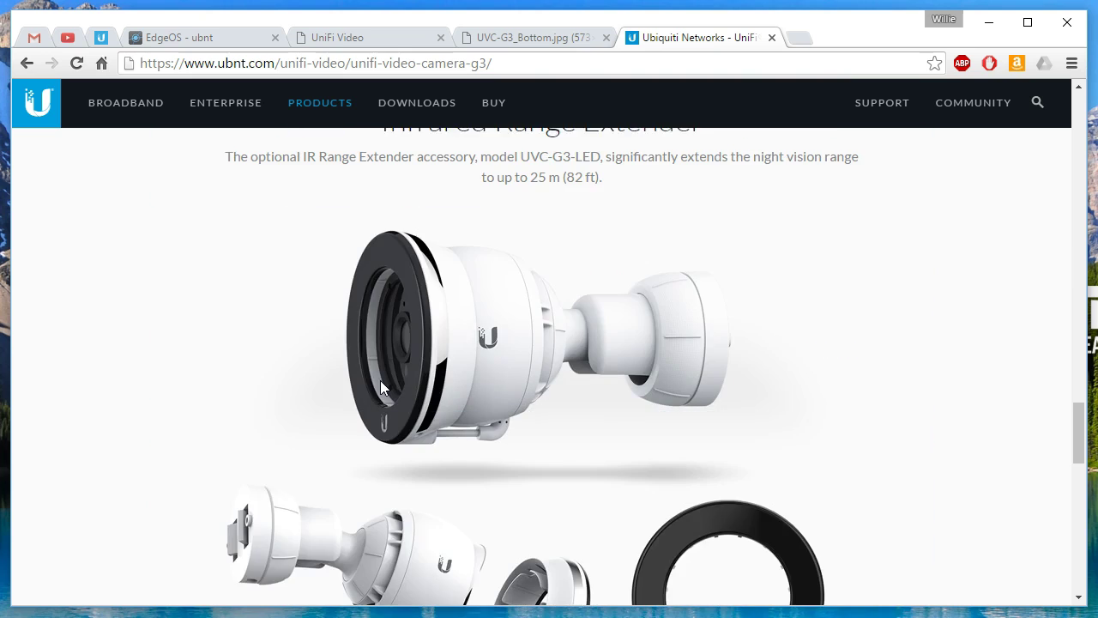
{"action": "scroll", "coordinate": [380, 387], "scroll_direction": "down", "scroll_amount": 4}
{"action": "scroll", "coordinate": [380, 387], "scroll_direction": "up", "scroll_amount": 1}
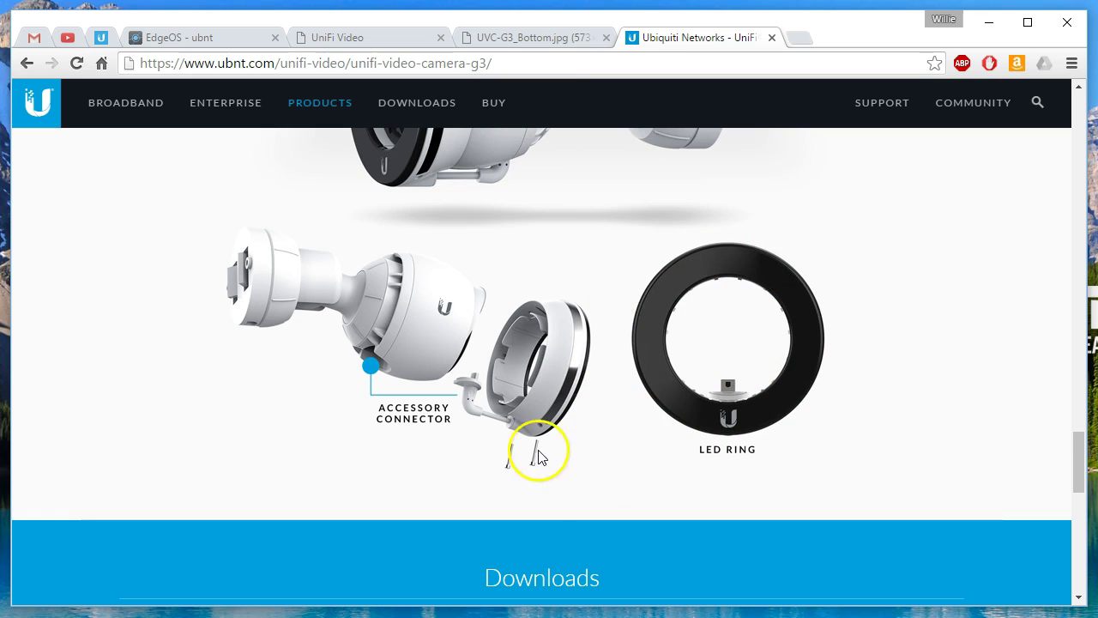
{"action": "scroll", "coordinate": [515, 456], "scroll_direction": "up", "scroll_amount": 2}
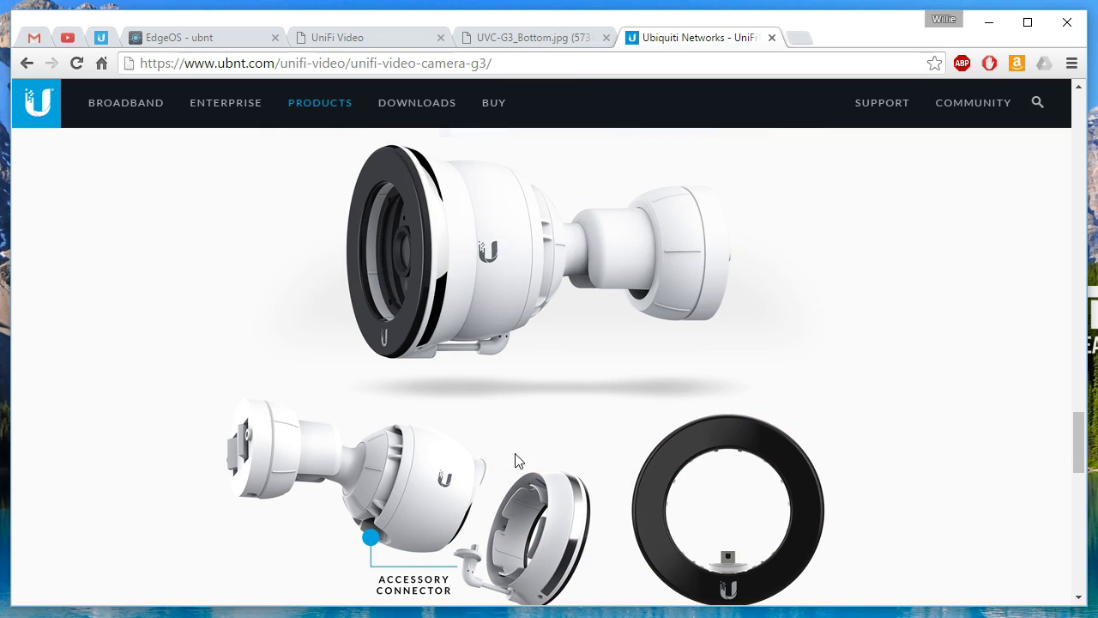
{"action": "scroll", "coordinate": [515, 455], "scroll_direction": "down", "scroll_amount": 1}
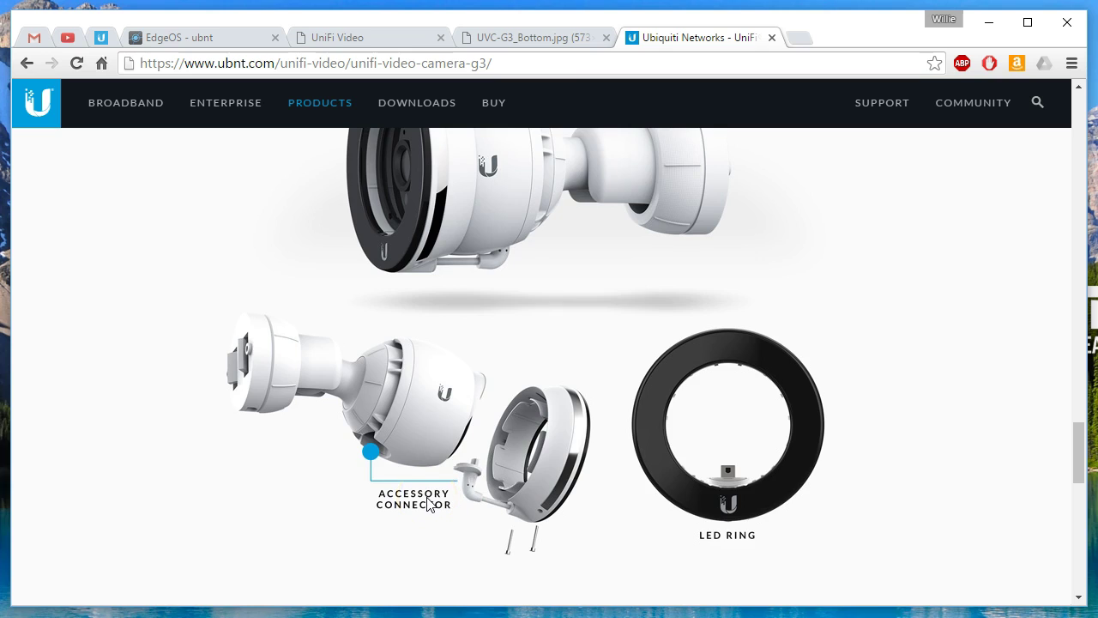
{"action": "scroll", "coordinate": [426, 504], "scroll_direction": "down", "scroll_amount": 3}
{"action": "scroll", "coordinate": [426, 504], "scroll_direction": "up", "scroll_amount": 4}
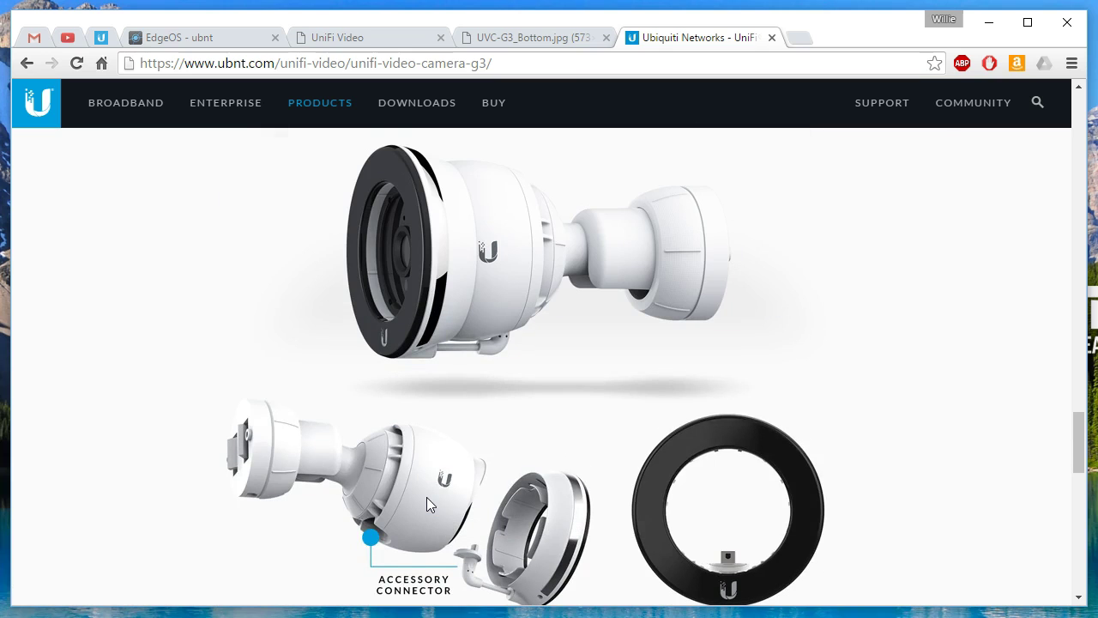
{"action": "scroll", "coordinate": [426, 497], "scroll_direction": "up", "scroll_amount": 3}
{"action": "scroll", "coordinate": [427, 505], "scroll_direction": "down", "scroll_amount": 1}
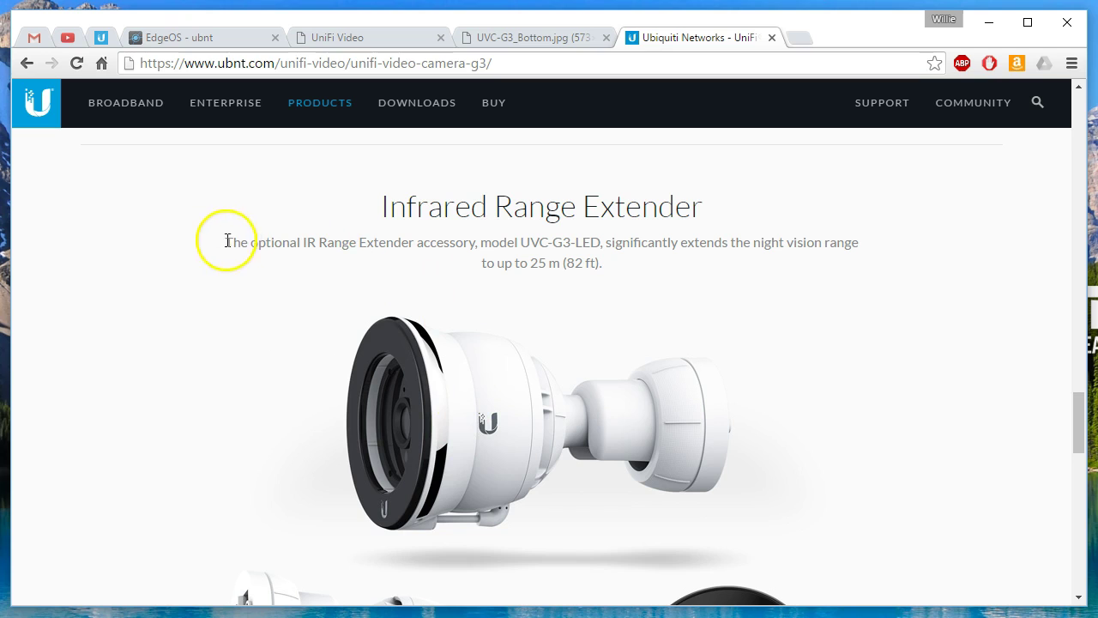
{"action": "left_click_drag", "start_coordinate": [234, 243], "coordinate": [380, 242]}
{"action": "left_click", "coordinate": [380, 245]}
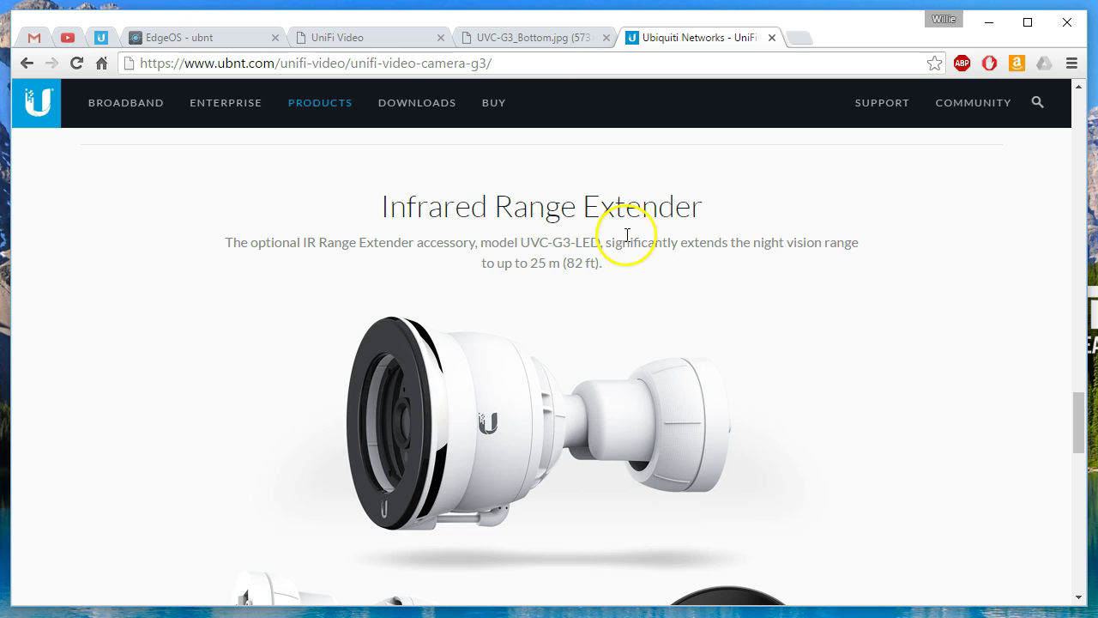
{"action": "left_click", "coordinate": [537, 63]}
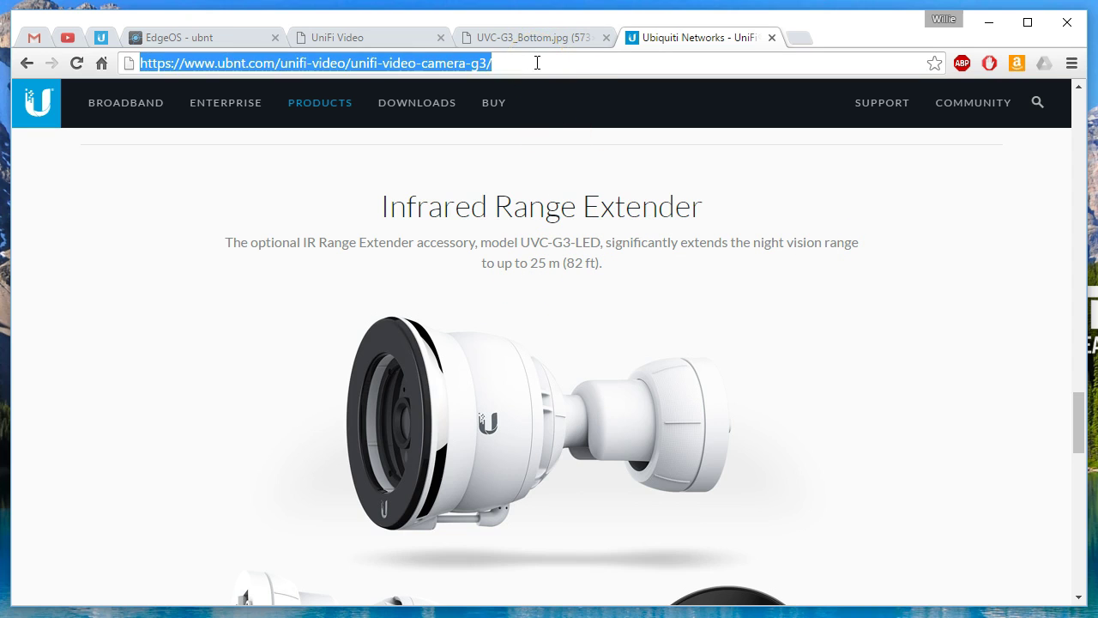
Step: Search Google for uvc-g3-led, open its Amazon listing, then go back to the camera page
{"action": "type", "text": "uvc-g3-led"}
{"action": "key", "text": "Return"}
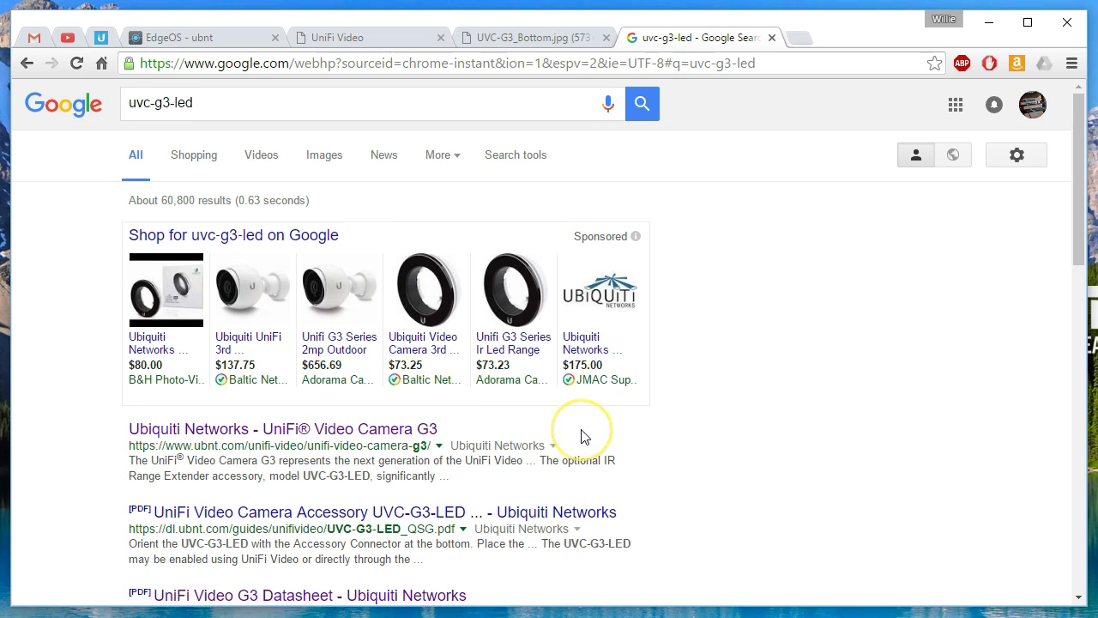
{"action": "scroll", "coordinate": [581, 437], "scroll_direction": "down", "scroll_amount": 5}
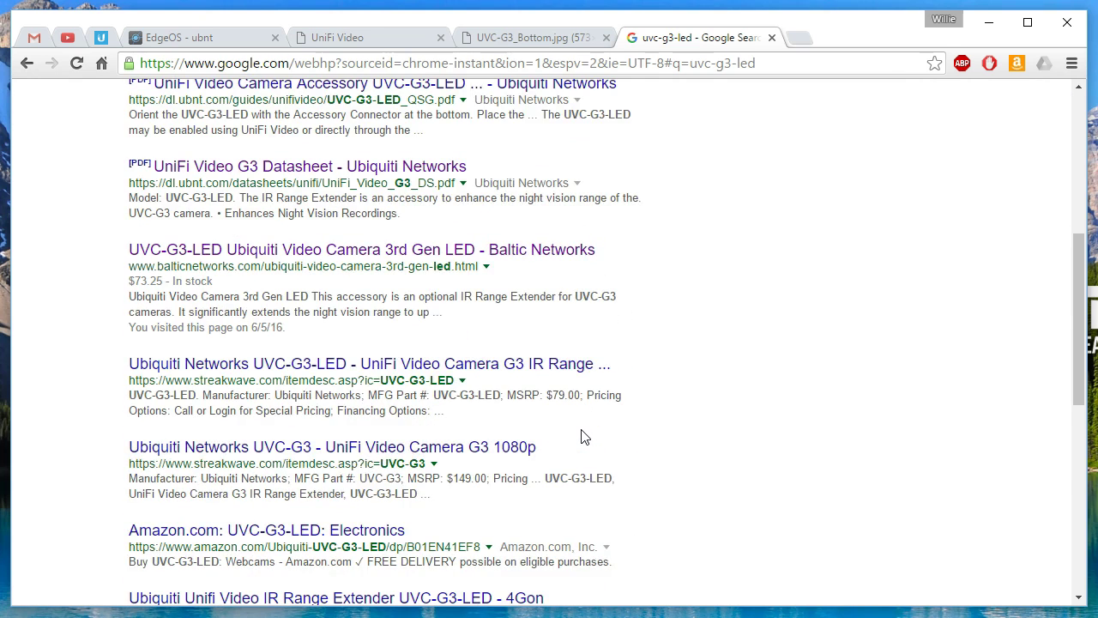
{"action": "scroll", "coordinate": [581, 436], "scroll_direction": "down", "scroll_amount": 3}
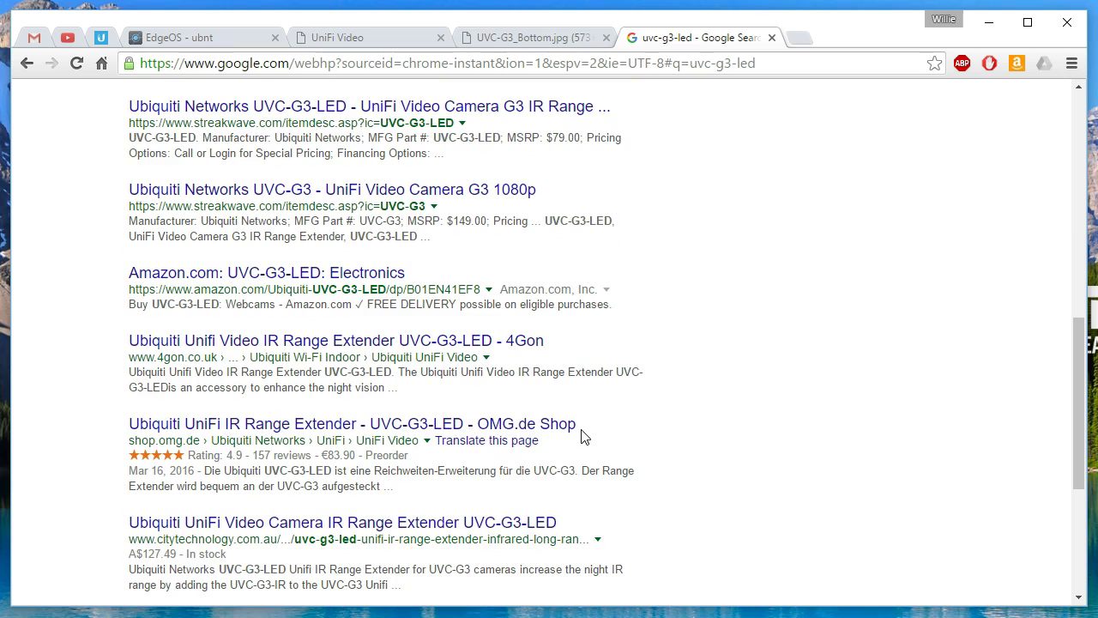
{"action": "left_click", "coordinate": [316, 272]}
{"action": "left_click", "coordinate": [373, 37]}
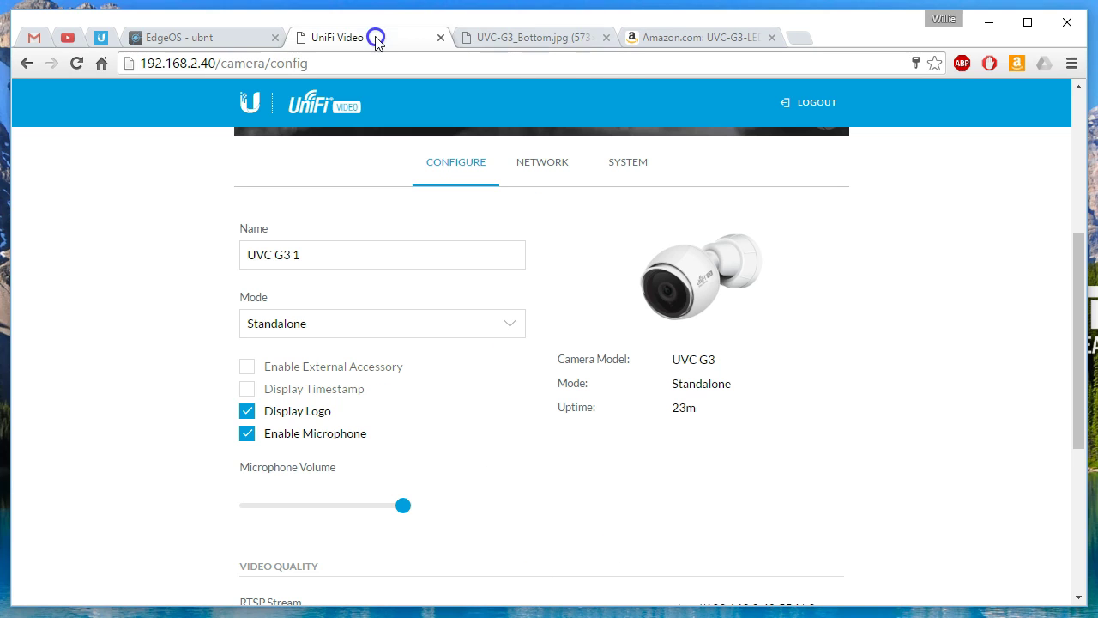
Step: Close the image and Amazon tabs, then toggle Display Timestamp and save
{"action": "left_click", "coordinate": [606, 38]}
{"action": "left_click", "coordinate": [606, 38]}
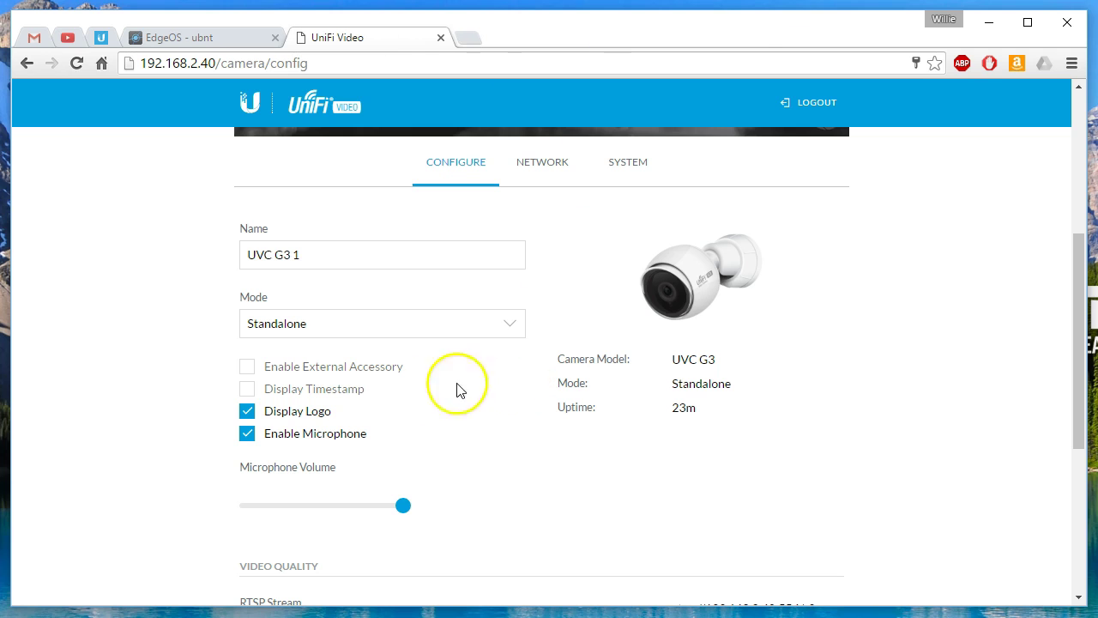
{"action": "scroll", "coordinate": [252, 420], "scroll_direction": "up", "scroll_amount": 3}
{"action": "scroll", "coordinate": [252, 420], "scroll_direction": "down", "scroll_amount": 3}
{"action": "left_click", "coordinate": [248, 390]}
{"action": "scroll", "coordinate": [178, 403], "scroll_direction": "up", "scroll_amount": 4}
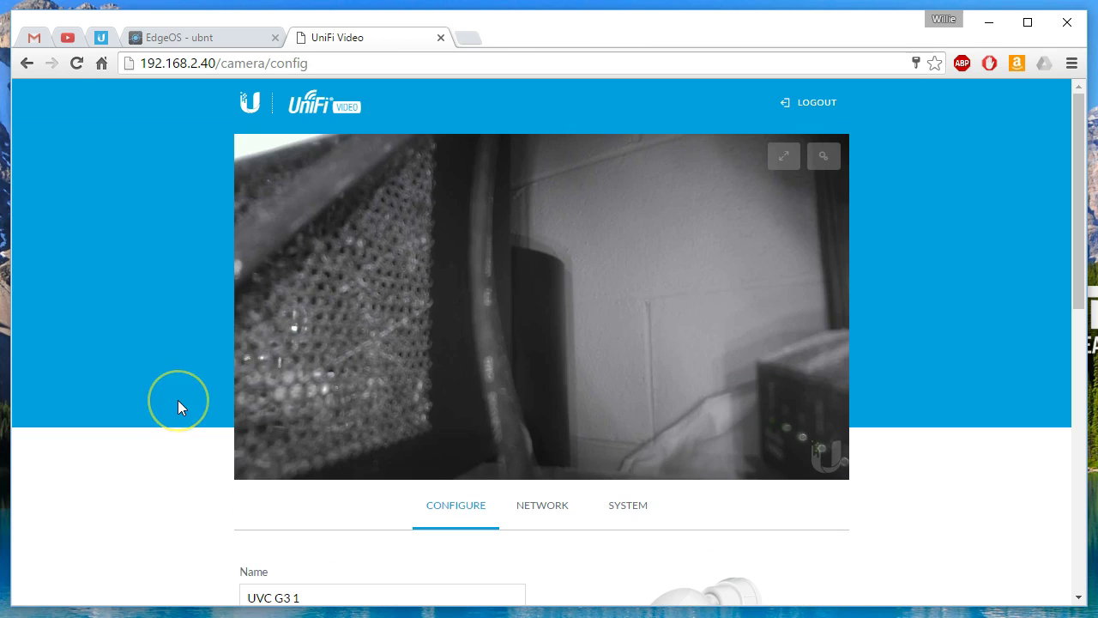
{"action": "scroll", "coordinate": [178, 400], "scroll_direction": "down", "scroll_amount": 8}
{"action": "scroll", "coordinate": [178, 400], "scroll_direction": "up", "scroll_amount": 8}
{"action": "scroll", "coordinate": [178, 399], "scroll_direction": "down", "scroll_amount": 8}
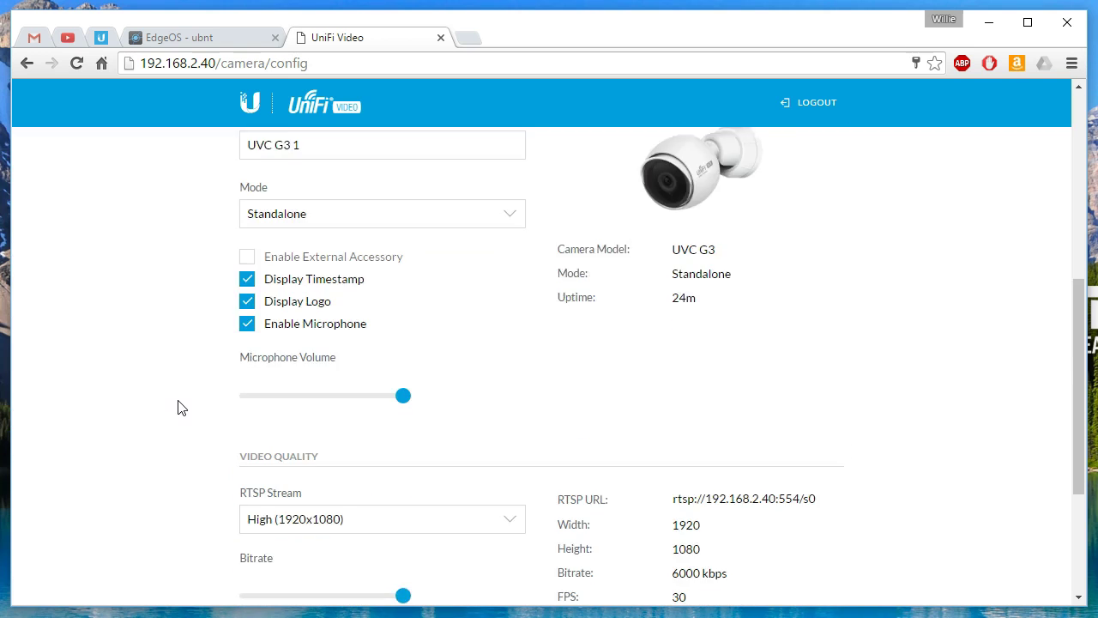
{"action": "left_click", "coordinate": [340, 523]}
Step: Turn off Display Logo and save the change
{"action": "scroll", "coordinate": [203, 358], "scroll_direction": "up", "scroll_amount": 8}
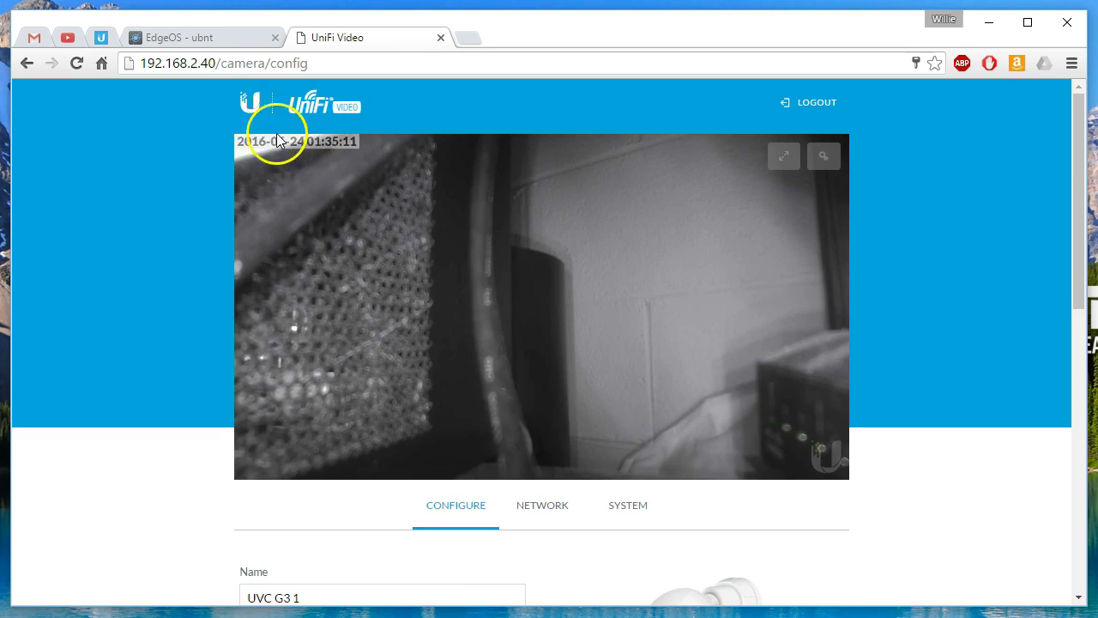
{"action": "scroll", "coordinate": [261, 286], "scroll_direction": "down", "scroll_amount": 2}
{"action": "scroll", "coordinate": [265, 215], "scroll_direction": "up", "scroll_amount": 2}
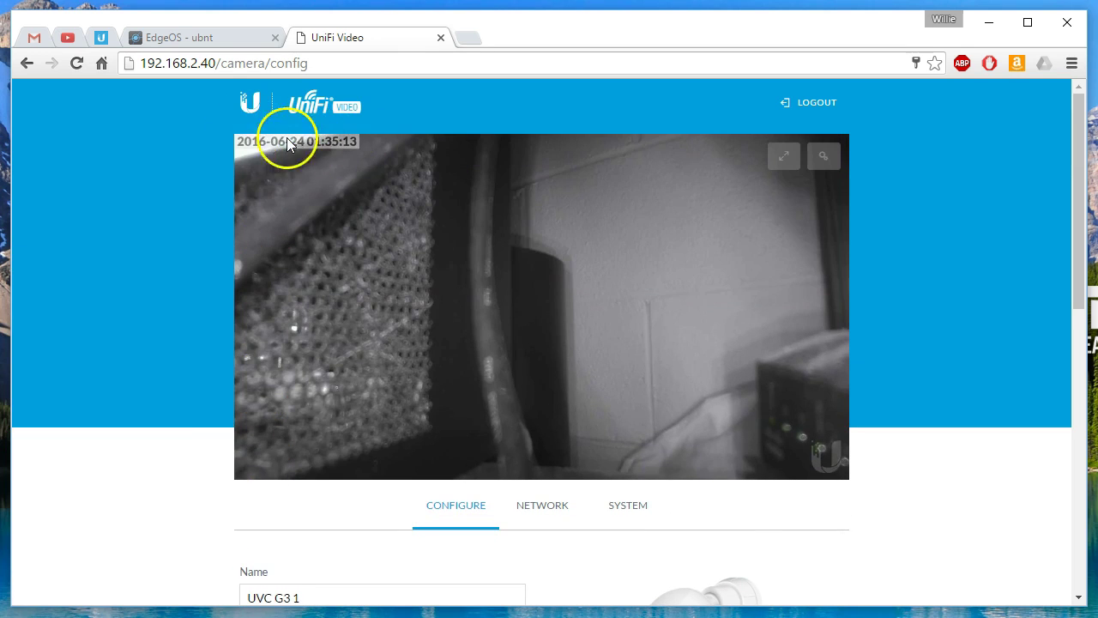
{"action": "scroll", "coordinate": [205, 327], "scroll_direction": "down", "scroll_amount": 3}
{"action": "scroll", "coordinate": [218, 335], "scroll_direction": "down", "scroll_amount": 1}
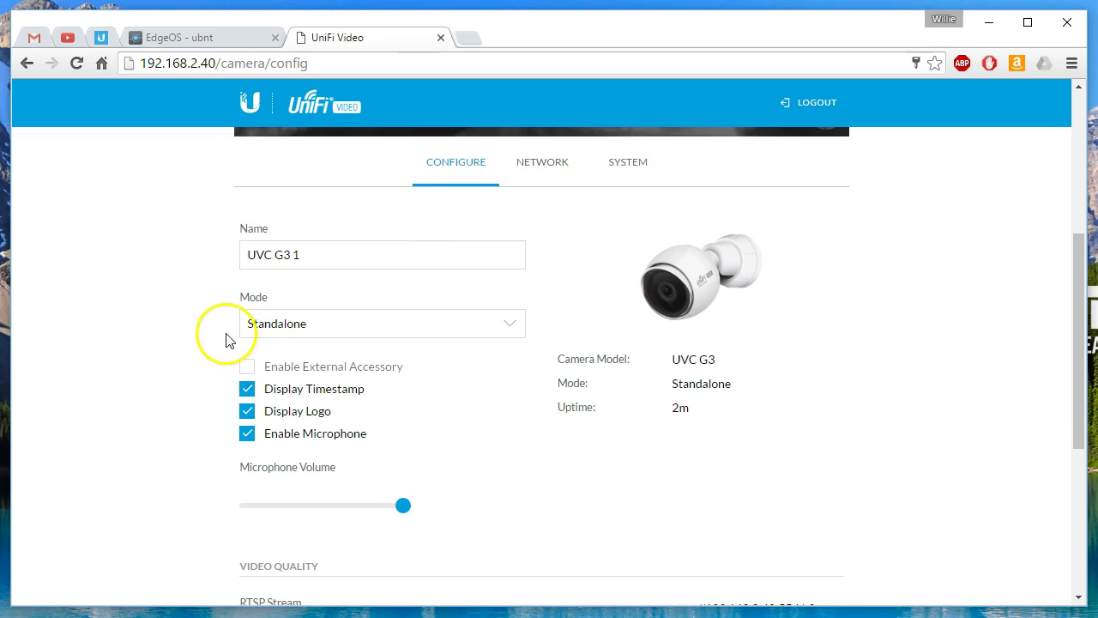
{"action": "scroll", "coordinate": [190, 448], "scroll_direction": "up", "scroll_amount": 4}
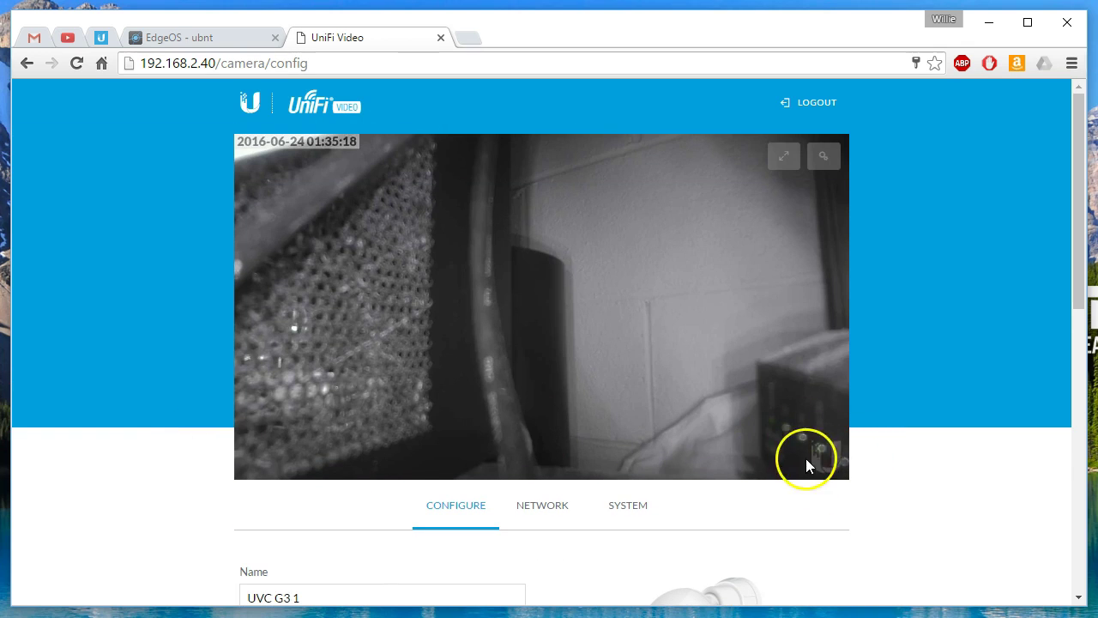
{"action": "scroll", "coordinate": [427, 481], "scroll_direction": "down", "scroll_amount": 4}
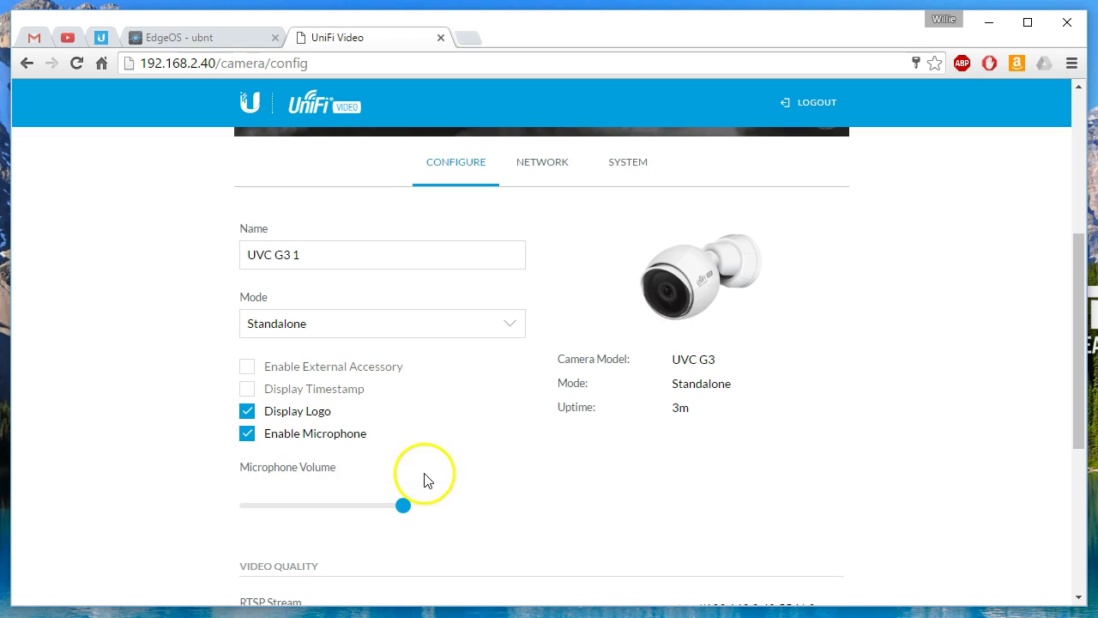
{"action": "left_click", "coordinate": [247, 410]}
{"action": "scroll", "coordinate": [154, 441], "scroll_direction": "down", "scroll_amount": 4}
{"action": "left_click", "coordinate": [317, 513]}
Step: Disable the camera microphone and save the camera settings
{"action": "scroll", "coordinate": [216, 449], "scroll_direction": "up", "scroll_amount": 8}
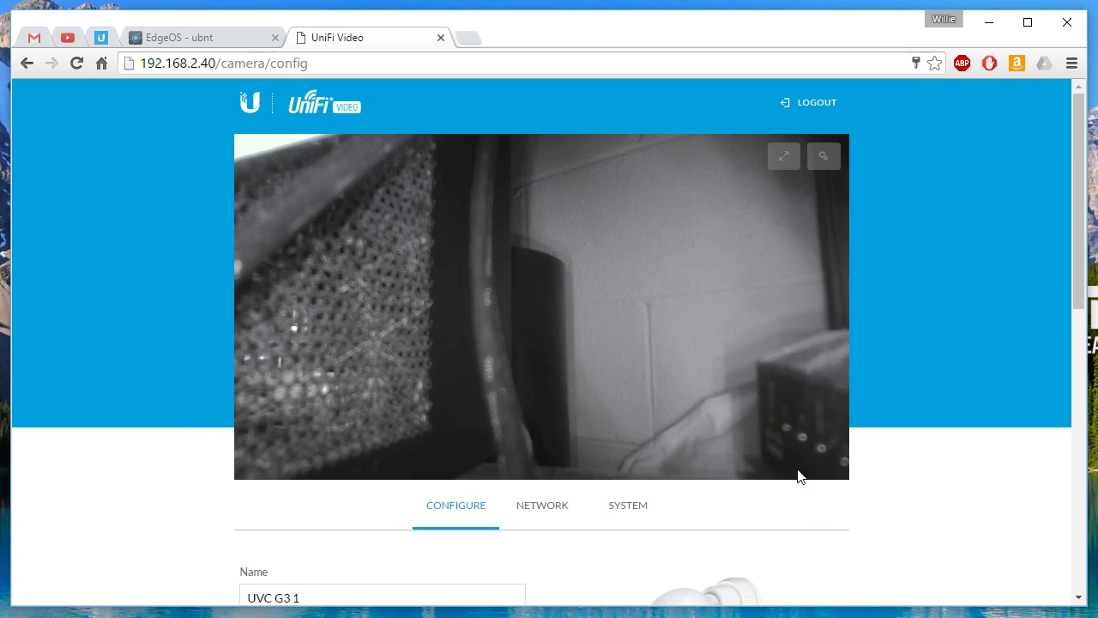
{"action": "scroll", "coordinate": [177, 287], "scroll_direction": "down", "scroll_amount": 5}
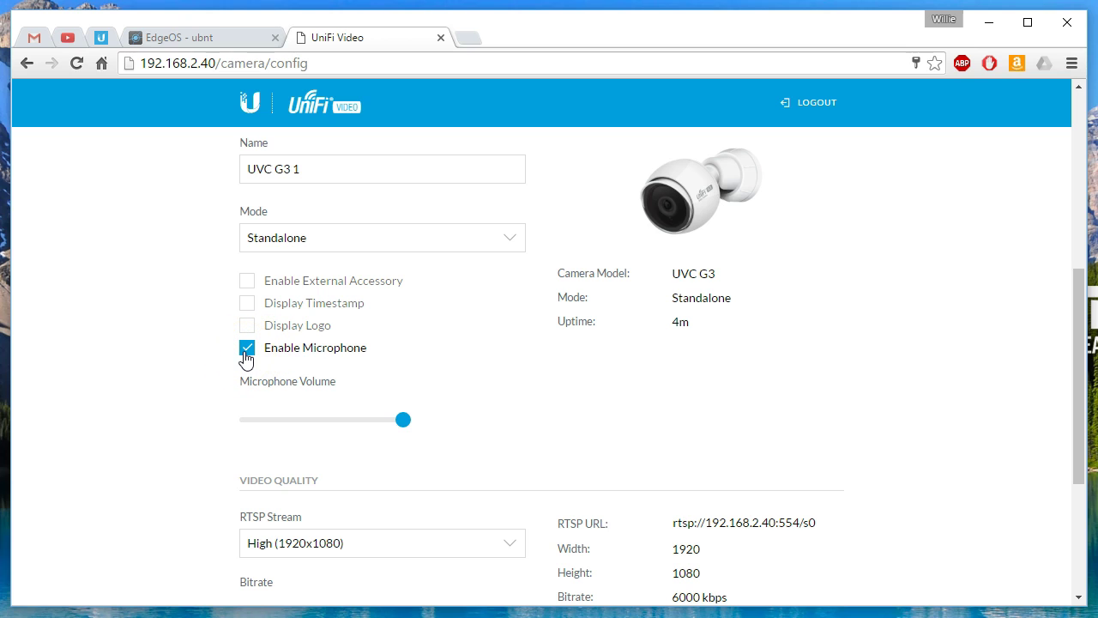
{"action": "left_click", "coordinate": [246, 352]}
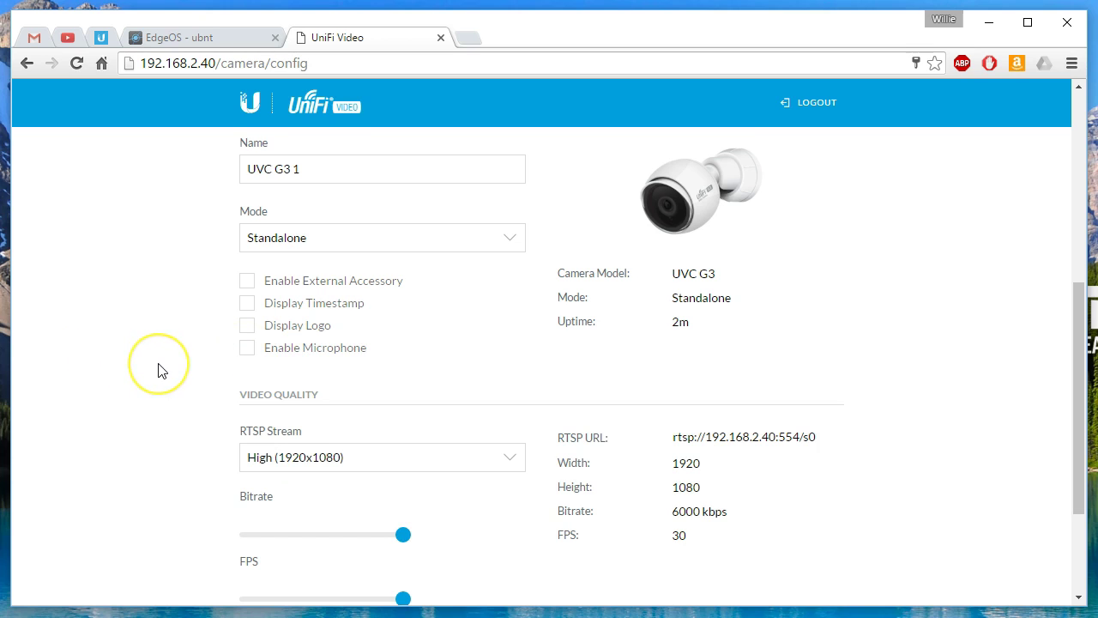
{"action": "scroll", "coordinate": [159, 371], "scroll_direction": "down", "scroll_amount": 3}
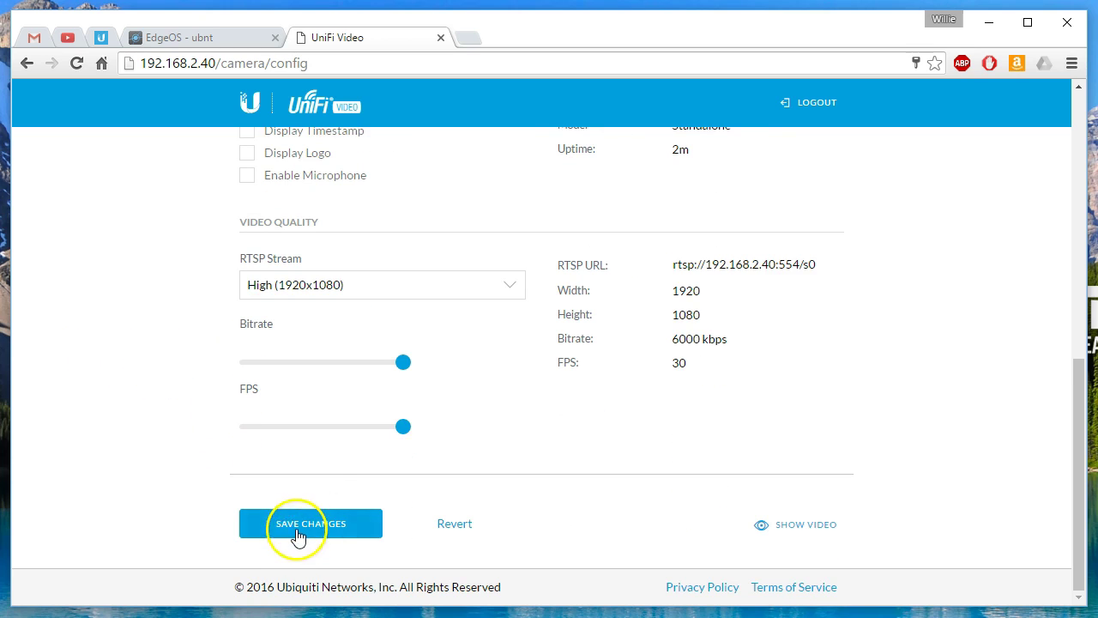
{"action": "left_click", "coordinate": [174, 410]}
Step: Leave the RTSP stream at High (1920x1080) and display the live camera video
{"action": "scroll", "coordinate": [173, 410], "scroll_direction": "up", "scroll_amount": 7}
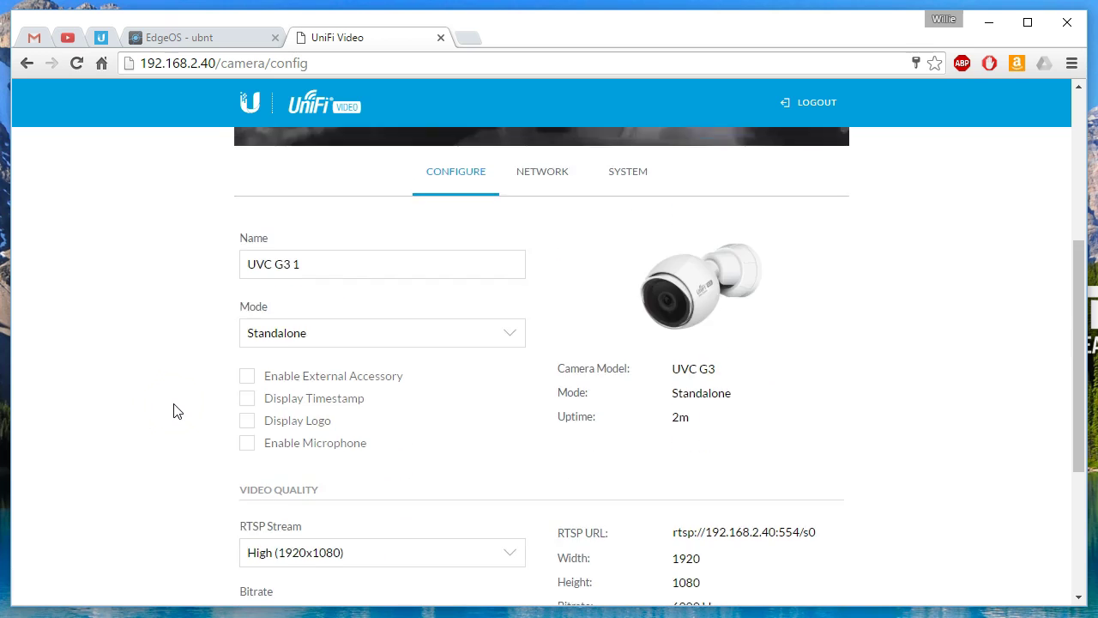
{"action": "scroll", "coordinate": [173, 410], "scroll_direction": "down", "scroll_amount": 7}
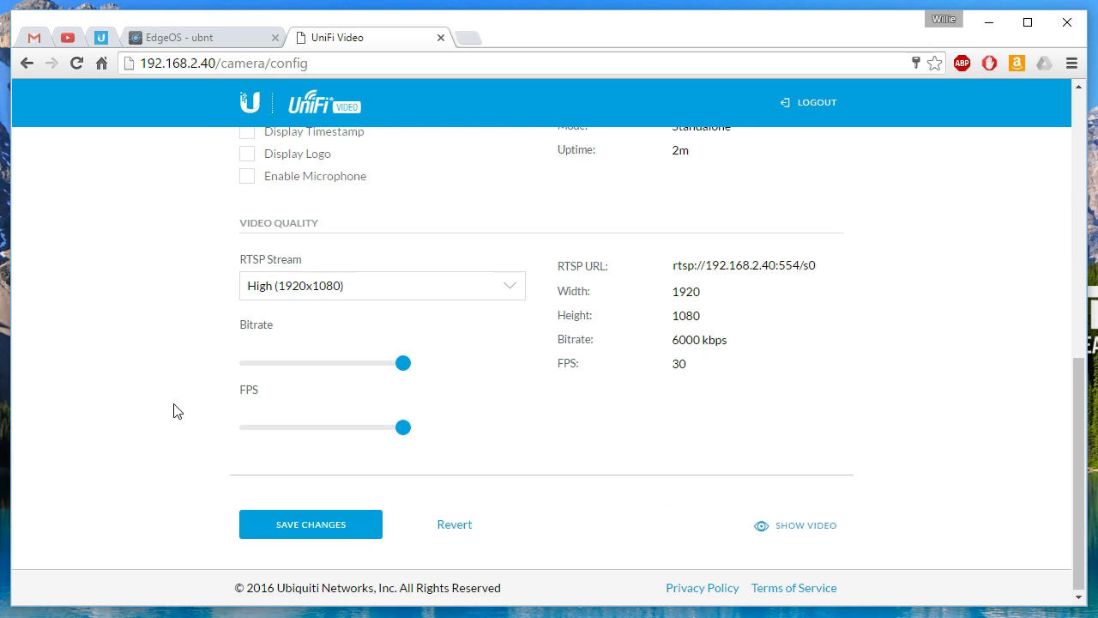
{"action": "left_click", "coordinate": [452, 292]}
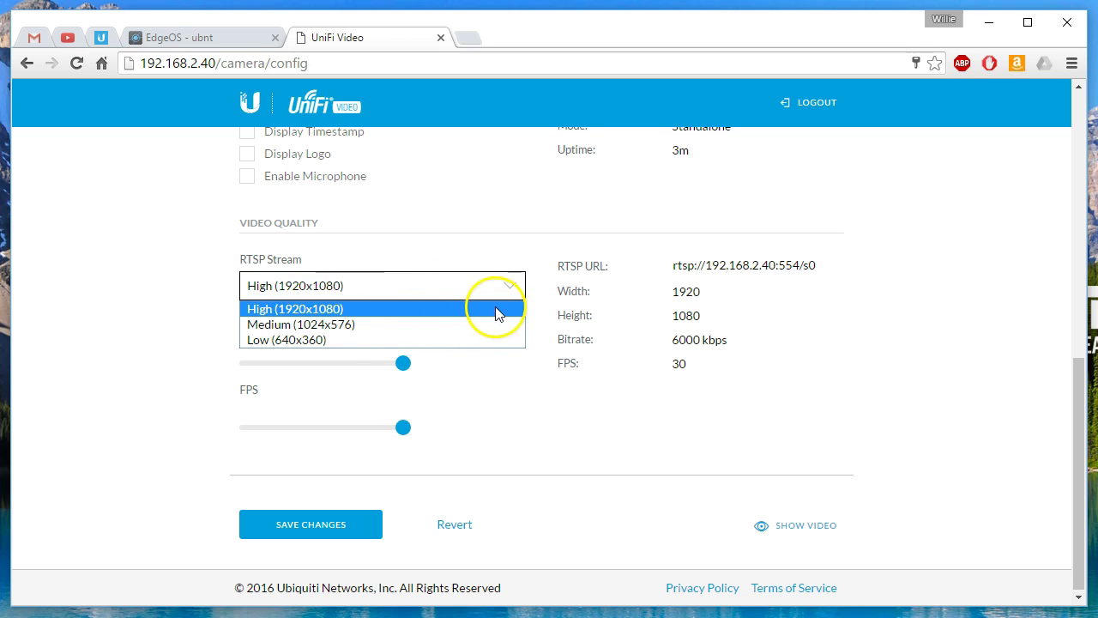
{"action": "left_click", "coordinate": [350, 309]}
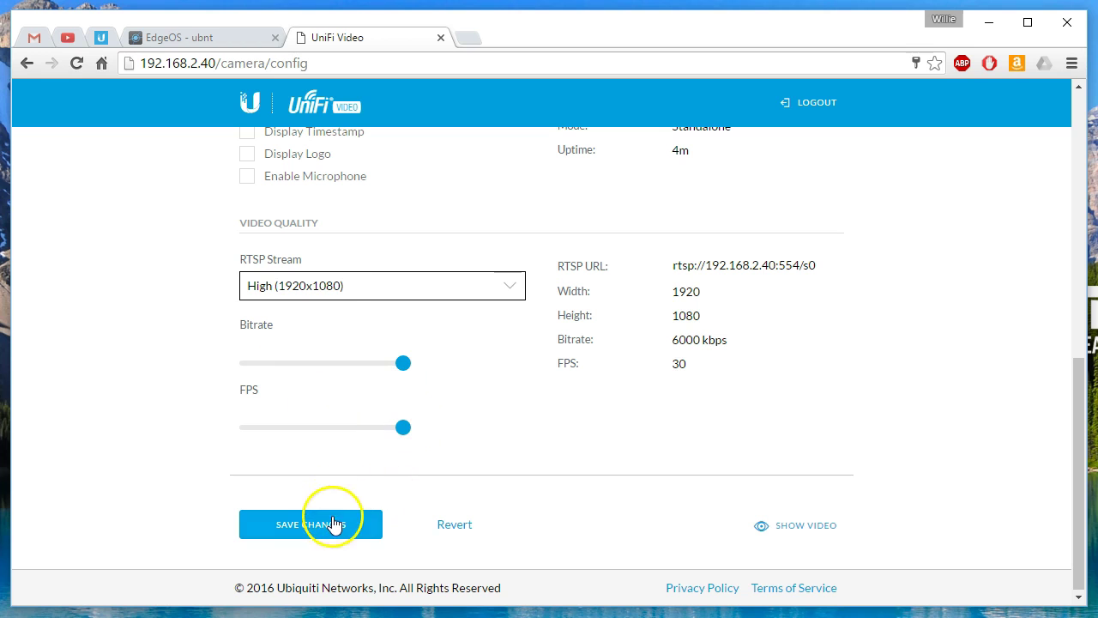
{"action": "left_click", "coordinate": [807, 528]}
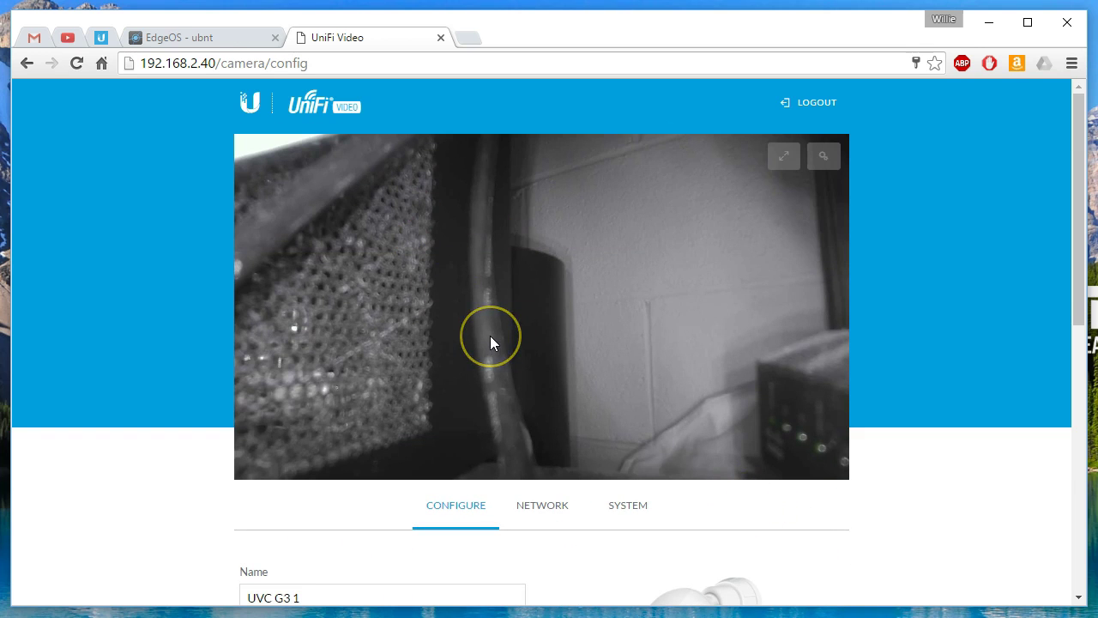
Step: Check the Network settings' DHCP mode and leave fallback IP 192.168.1.20 unchanged
{"action": "left_click", "coordinate": [545, 508]}
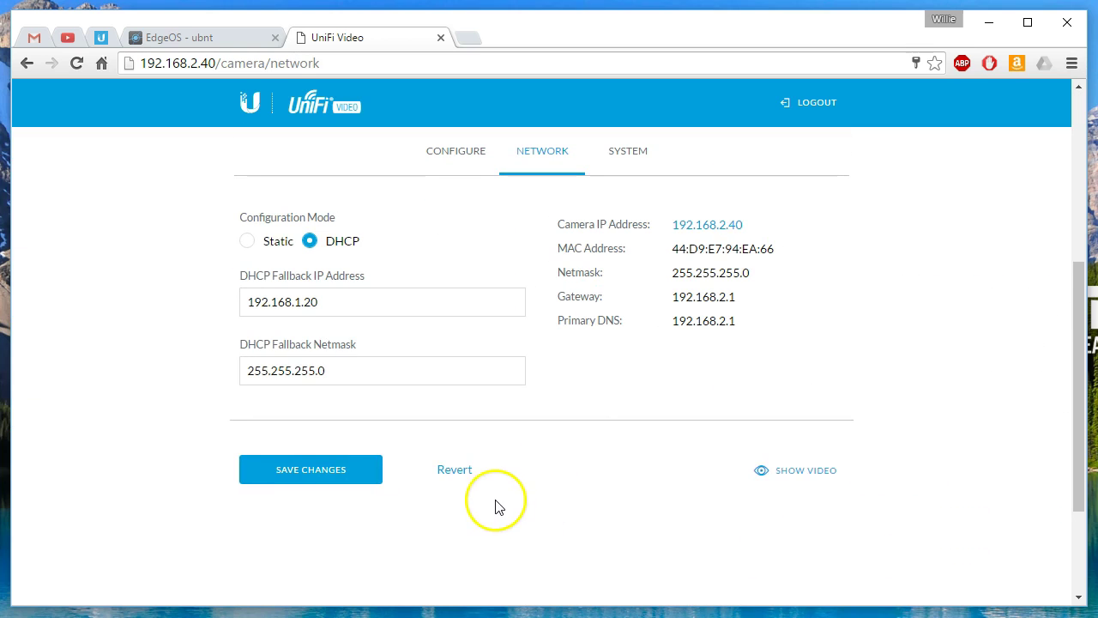
{"action": "left_click", "coordinate": [332, 306]}
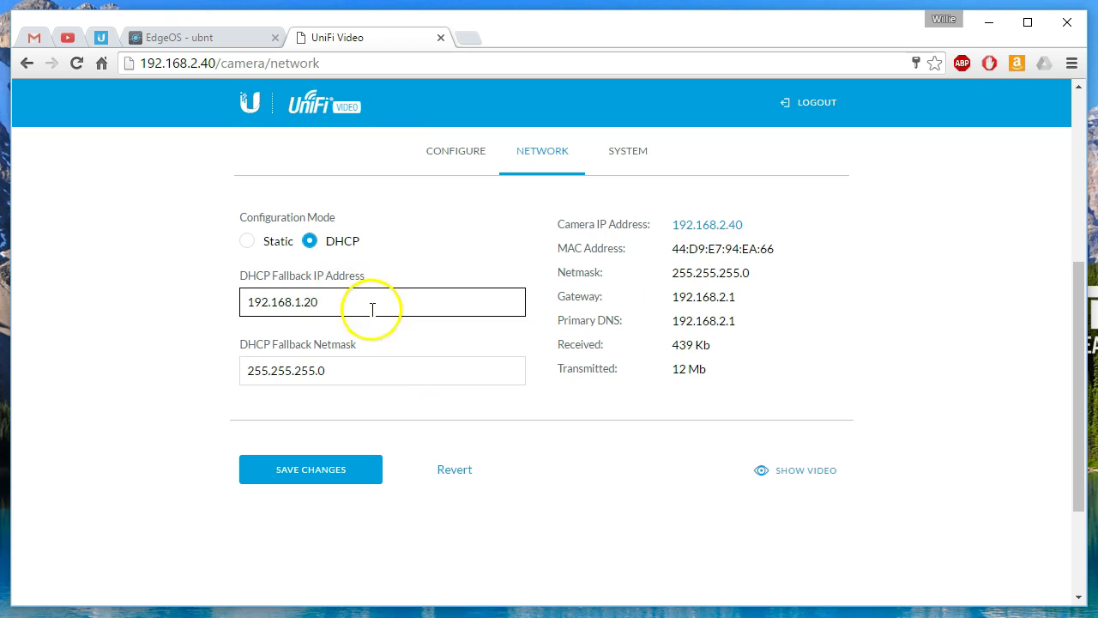
{"action": "left_click_drag", "start_coordinate": [330, 305], "coordinate": [248, 308]}
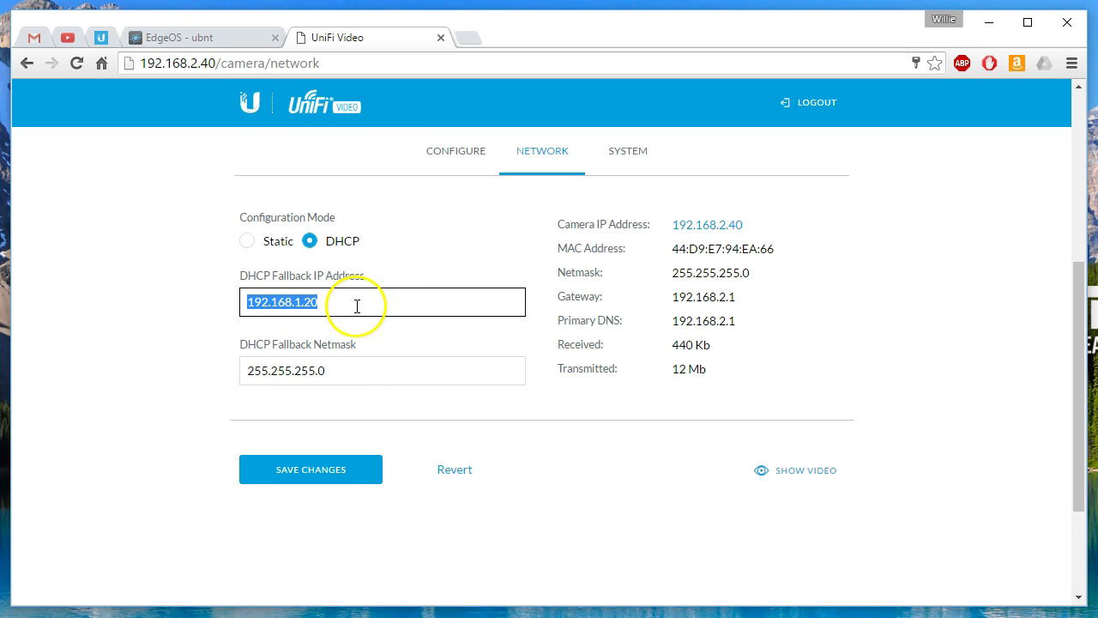
{"action": "left_click", "coordinate": [160, 330]}
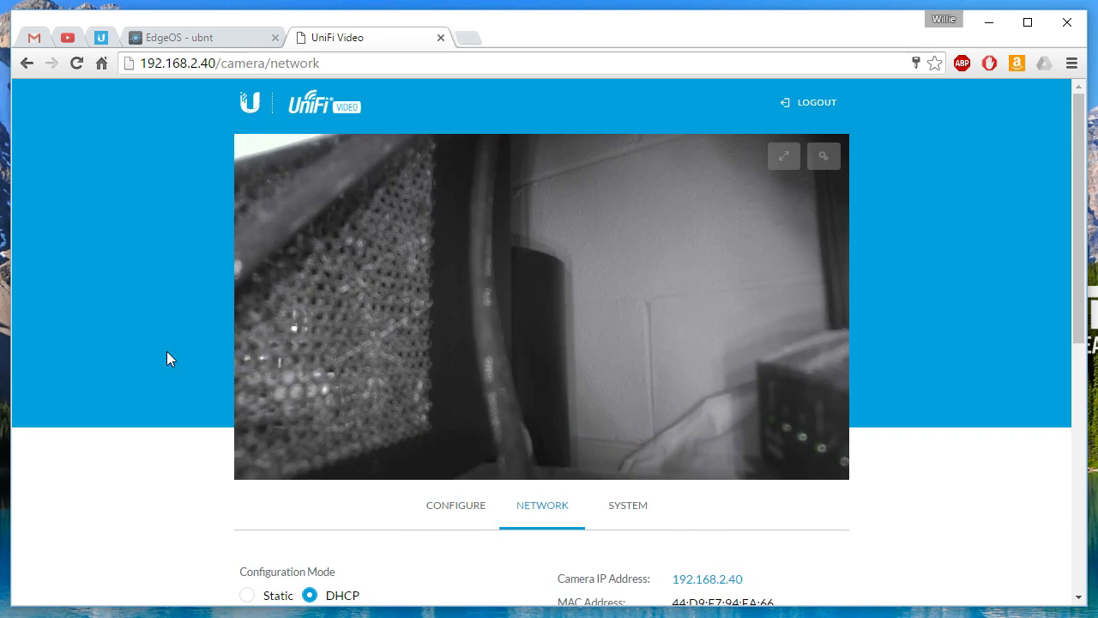
{"action": "scroll", "coordinate": [166, 354], "scroll_direction": "down", "scroll_amount": 3}
Step: On the System tab, select the current administrator username to replace it
{"action": "left_click", "coordinate": [640, 260]}
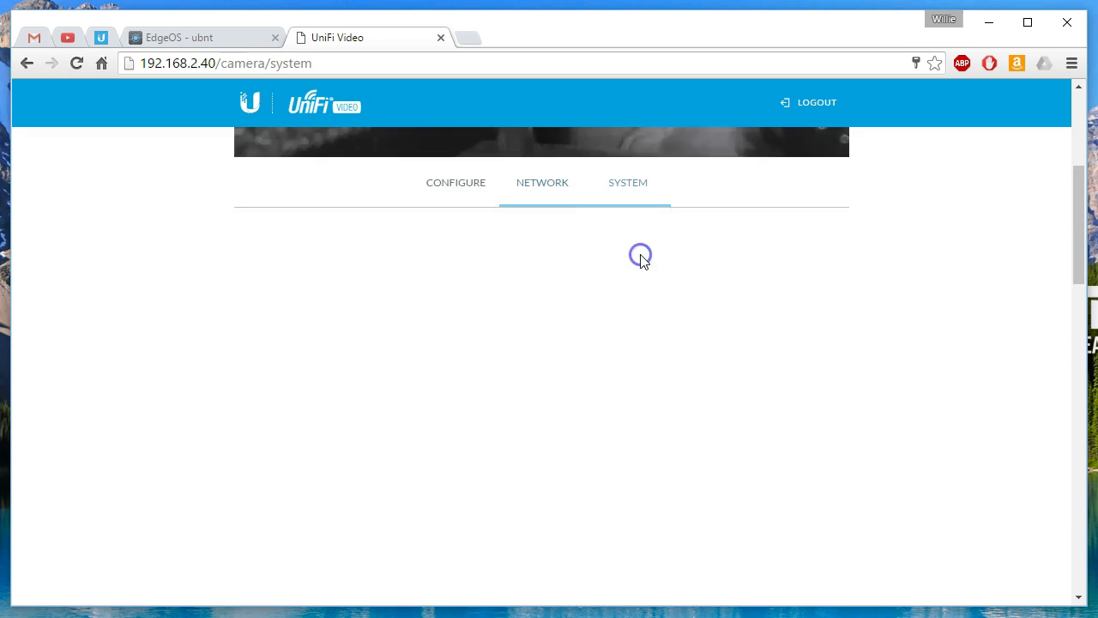
{"action": "left_click", "coordinate": [349, 378]}
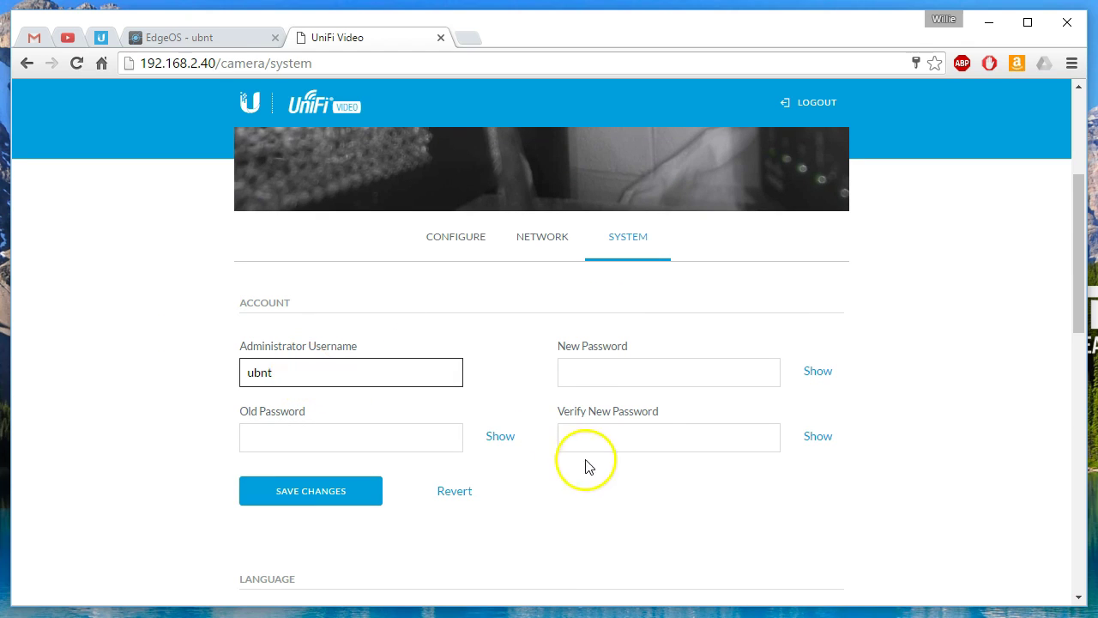
{"action": "scroll", "coordinate": [471, 478], "scroll_direction": "down", "scroll_amount": 2}
{"action": "scroll", "coordinate": [442, 463], "scroll_direction": "up", "scroll_amount": 3}
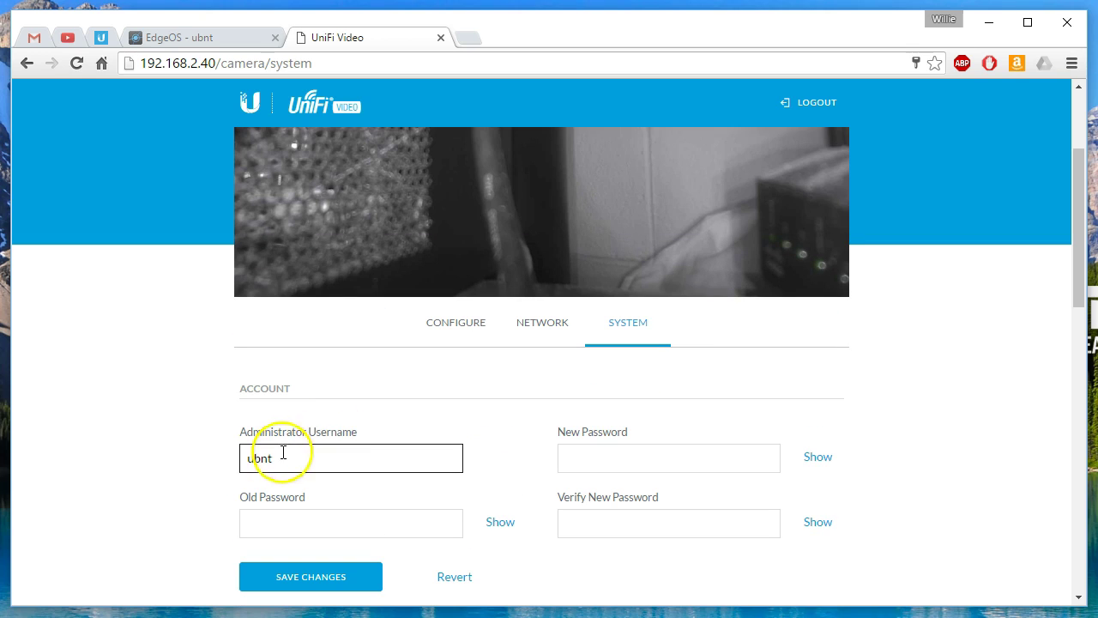
{"action": "left_click_drag", "start_coordinate": [282, 453], "coordinate": [186, 456]}
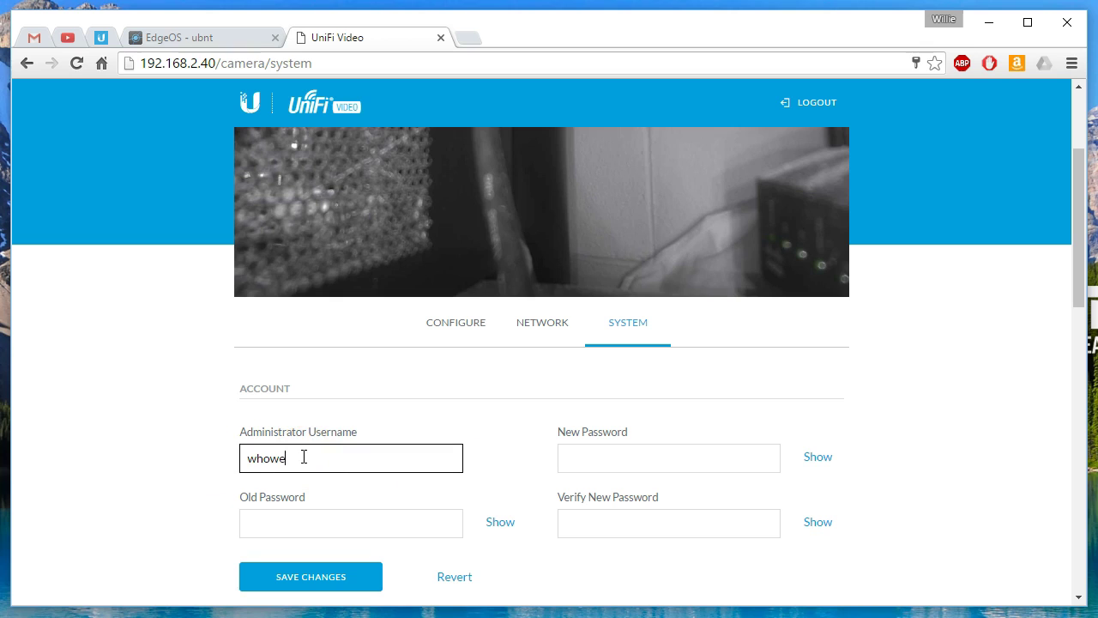
{"action": "scroll", "coordinate": [164, 385], "scroll_direction": "down", "scroll_amount": 2}
Step: Enter the old and new administrator passwords and save the new credentials
{"action": "left_click", "coordinate": [402, 341]}
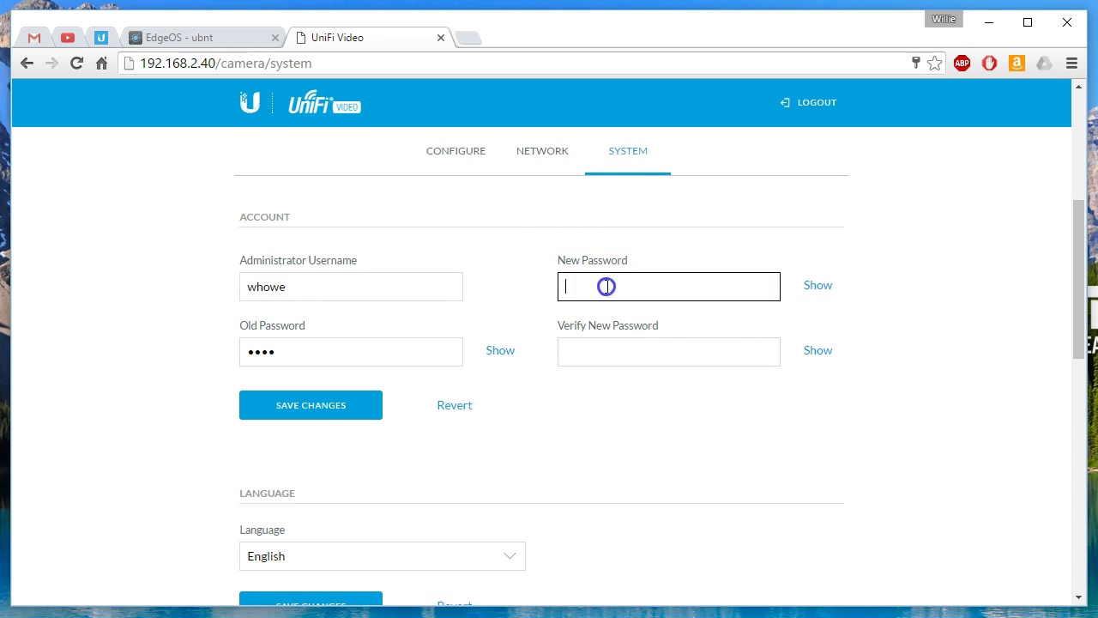
{"action": "type", "text": "•••"}
{"action": "key", "text": "Tab"}
{"action": "type", "text": "•••••••"}
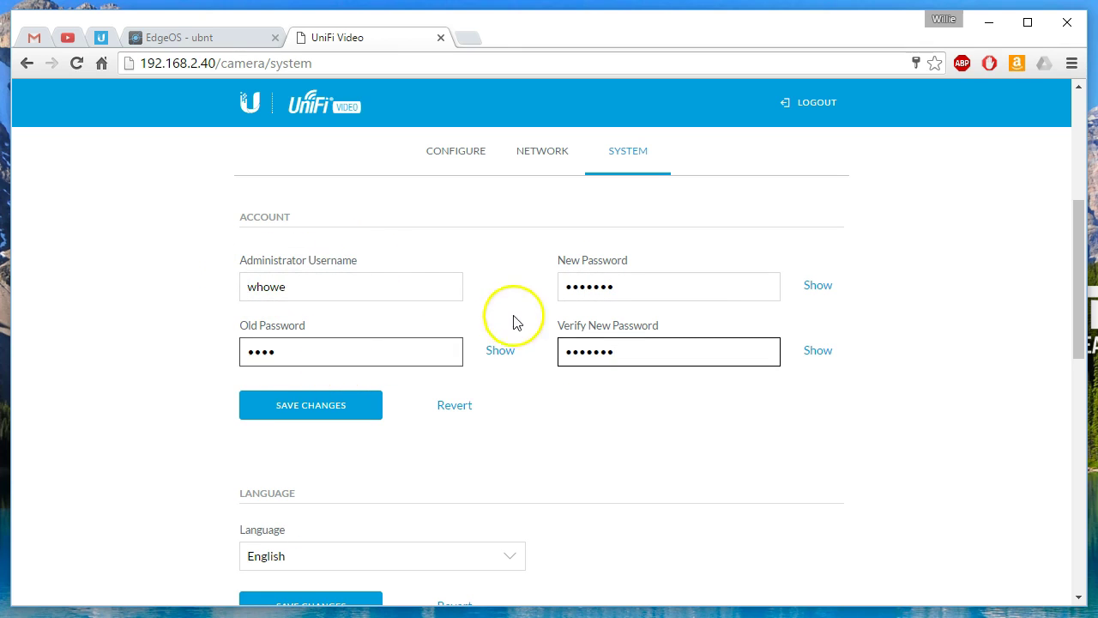
{"action": "left_click", "coordinate": [288, 418]}
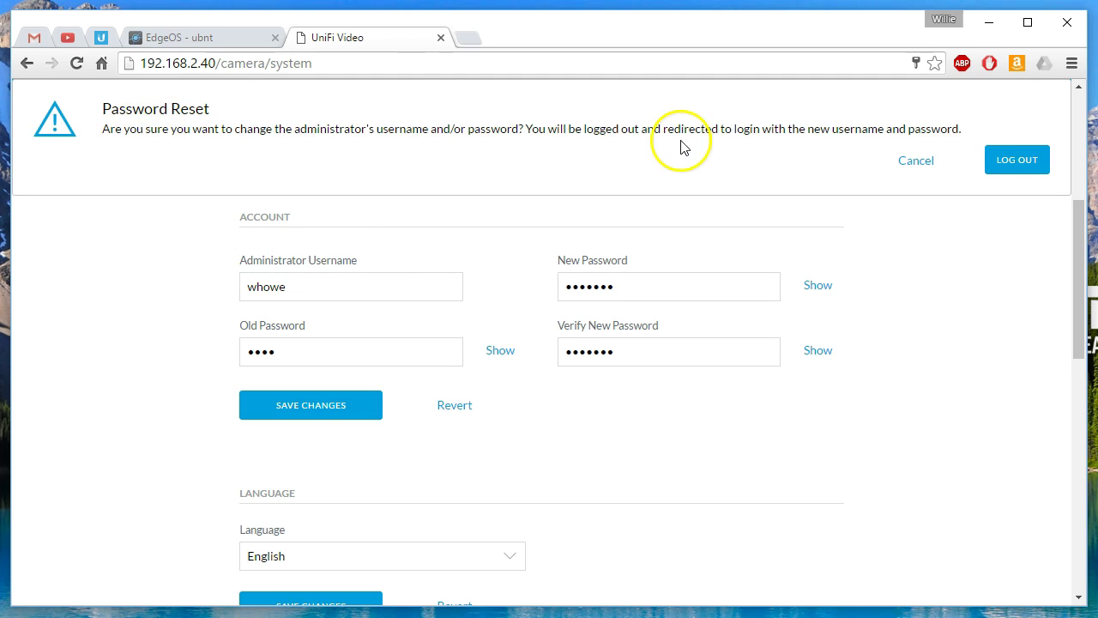
Step: Confirm the logout, decline Chrome's password save, and log in with the new administrator credentials
{"action": "left_click", "coordinate": [1008, 160]}
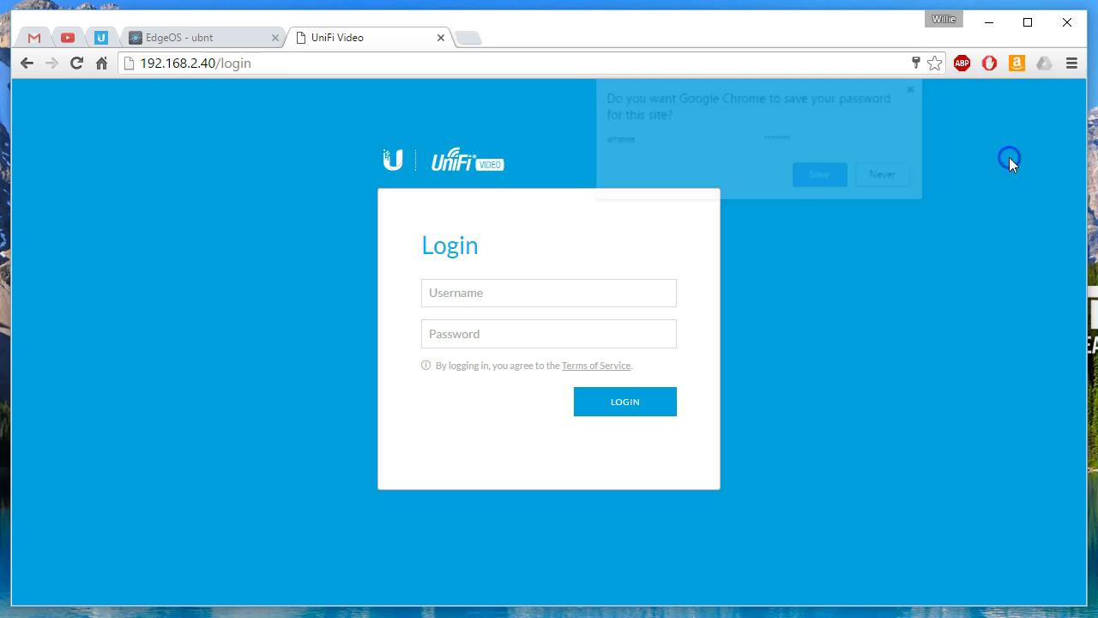
{"action": "left_click", "coordinate": [887, 176]}
{"action": "left_click", "coordinate": [536, 284]}
{"action": "type", "text": "whowe"}
{"action": "key", "text": "Tab"}
{"action": "type", "text": "****"}
{"action": "key", "text": "Return"}
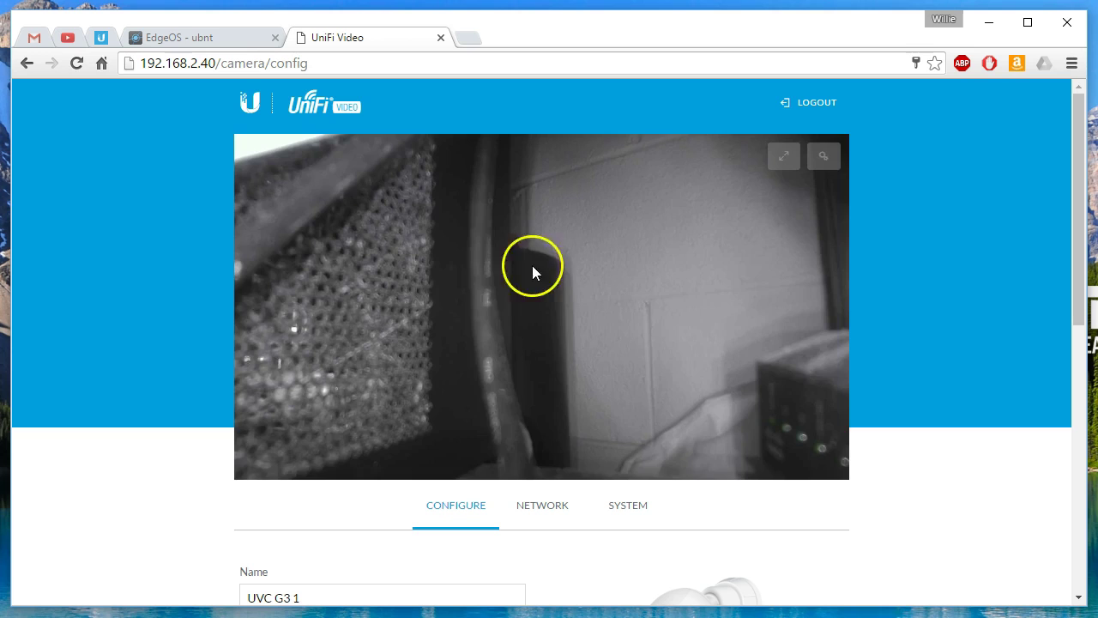
Step: Go back to the camera's System settings at the administrator username field
{"action": "scroll", "coordinate": [187, 344], "scroll_direction": "down", "scroll_amount": 3}
{"action": "left_click", "coordinate": [637, 252]}
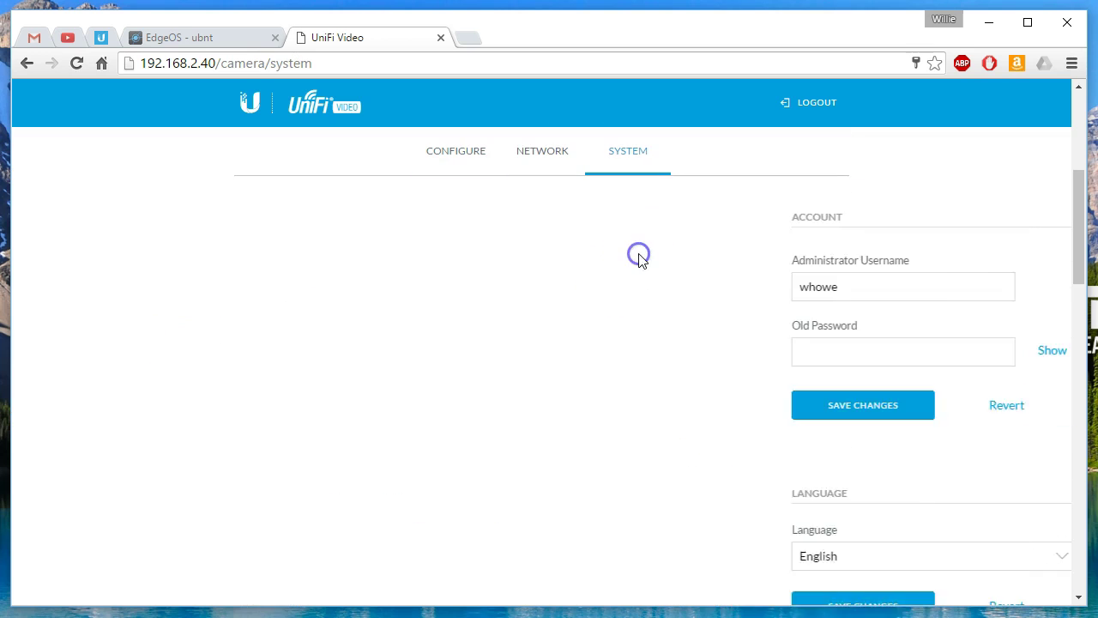
{"action": "left_click", "coordinate": [251, 302]}
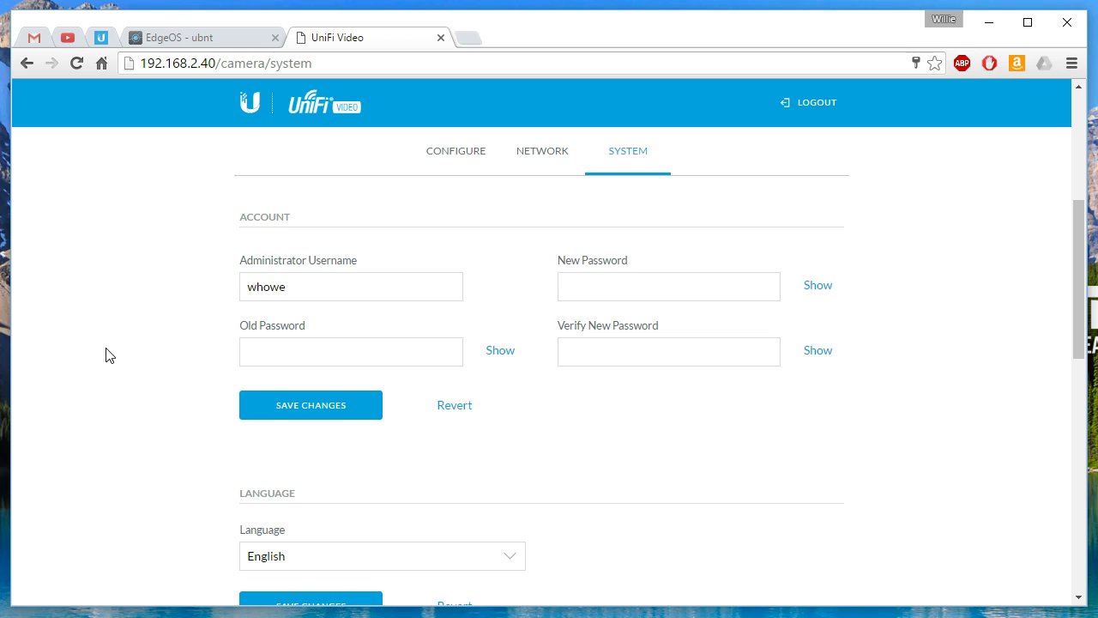
Step: Restore the default administrator username, enter old and new passwords, and save
{"action": "double_click", "coordinate": [319, 289]}
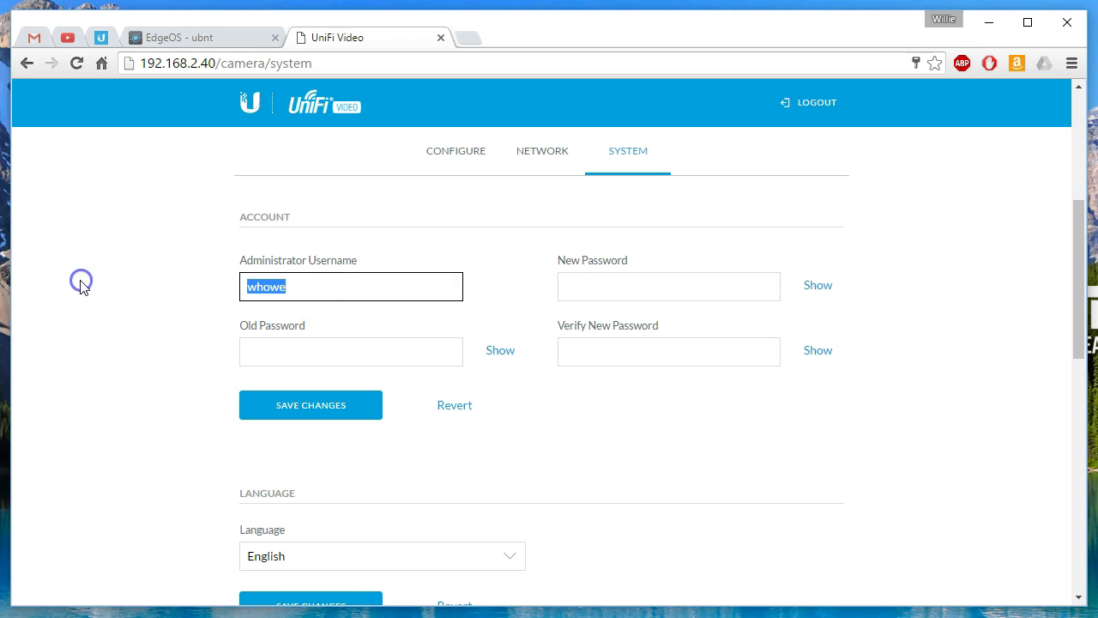
{"action": "key", "text": "Tab"}
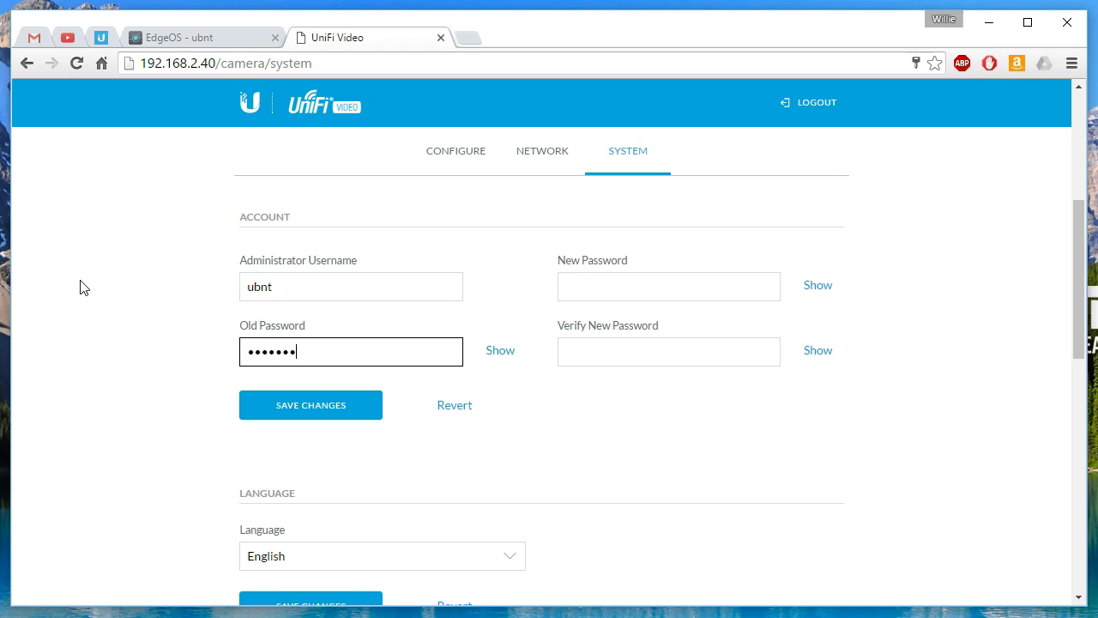
{"action": "type", "text": "•••••••"}
{"action": "left_click", "coordinate": [639, 280]}
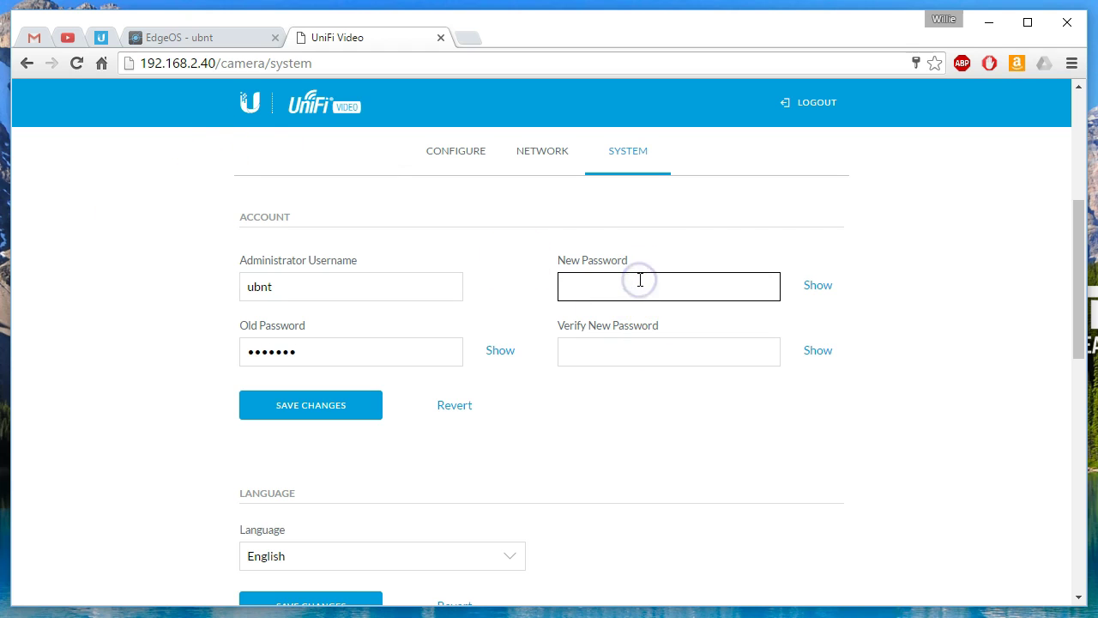
{"action": "type", "text": "••••"}
{"action": "key", "text": "Tab"}
{"action": "type", "text": "•"}
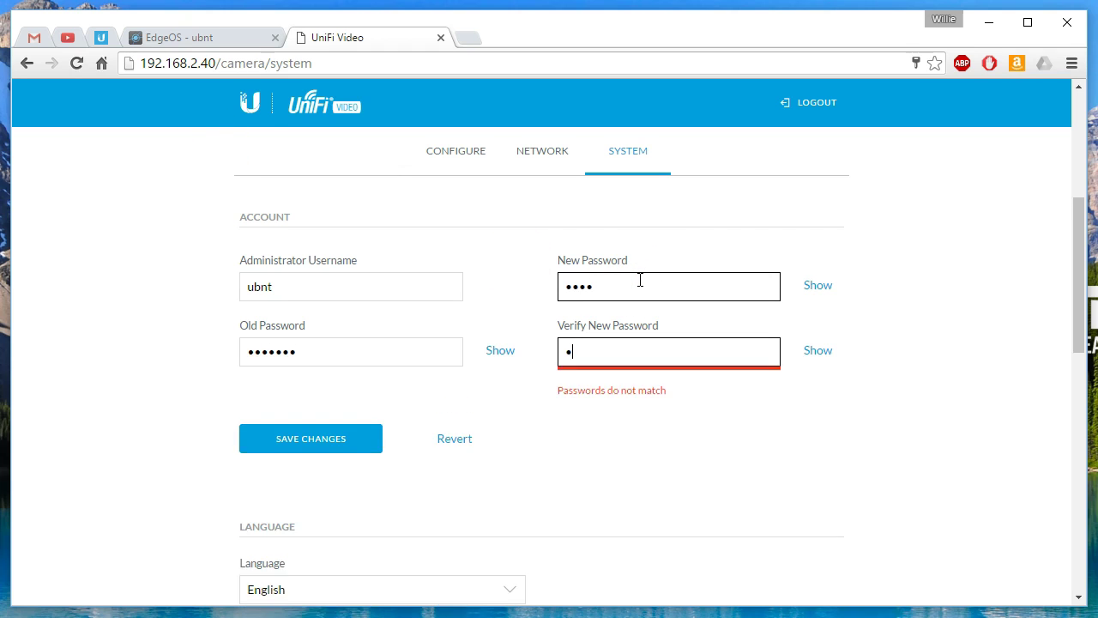
{"action": "type", "text": "•••"}
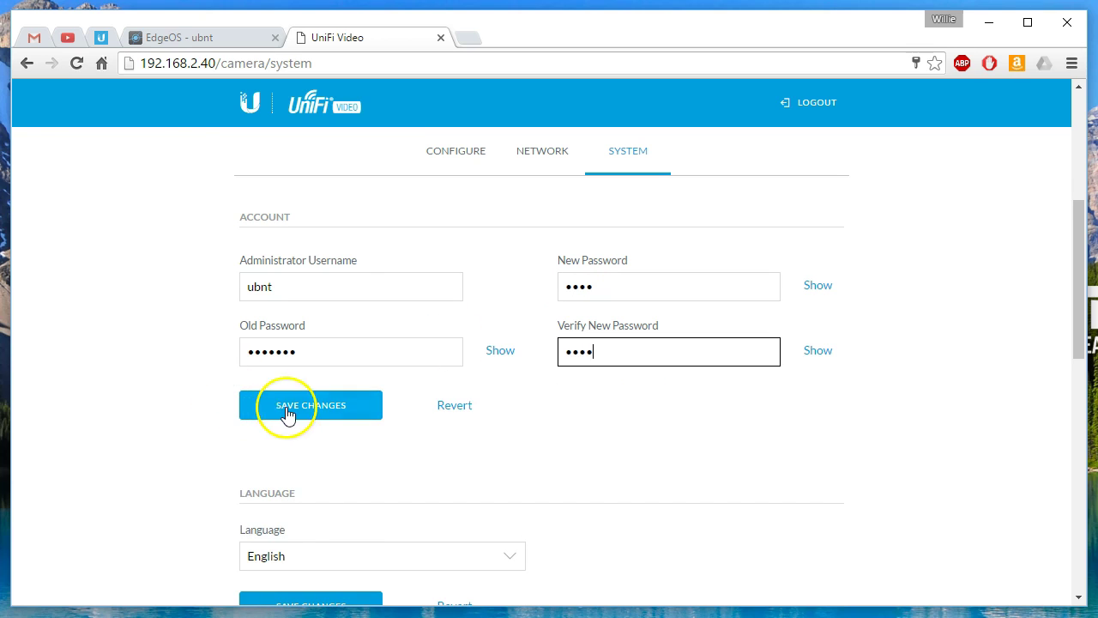
{"action": "left_click", "coordinate": [288, 409]}
Step: Confirm the logout and sign back in with the updated administrator password
{"action": "left_click", "coordinate": [1019, 159]}
{"action": "left_click", "coordinate": [598, 298]}
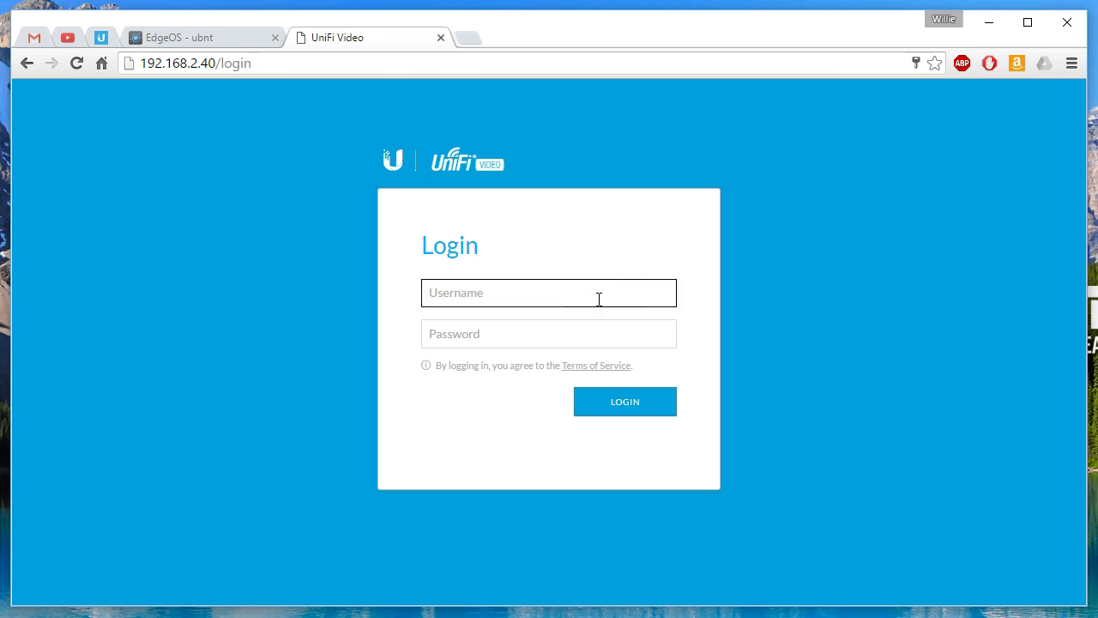
{"action": "key", "text": "Tab"}
{"action": "type", "text": "•"}
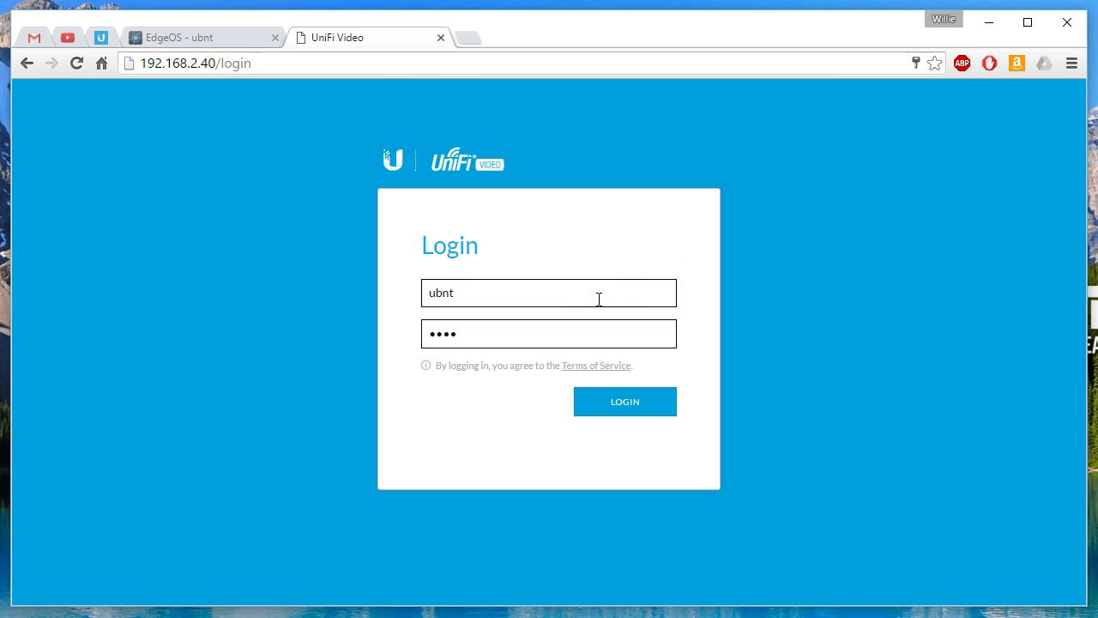
{"action": "left_click", "coordinate": [633, 400]}
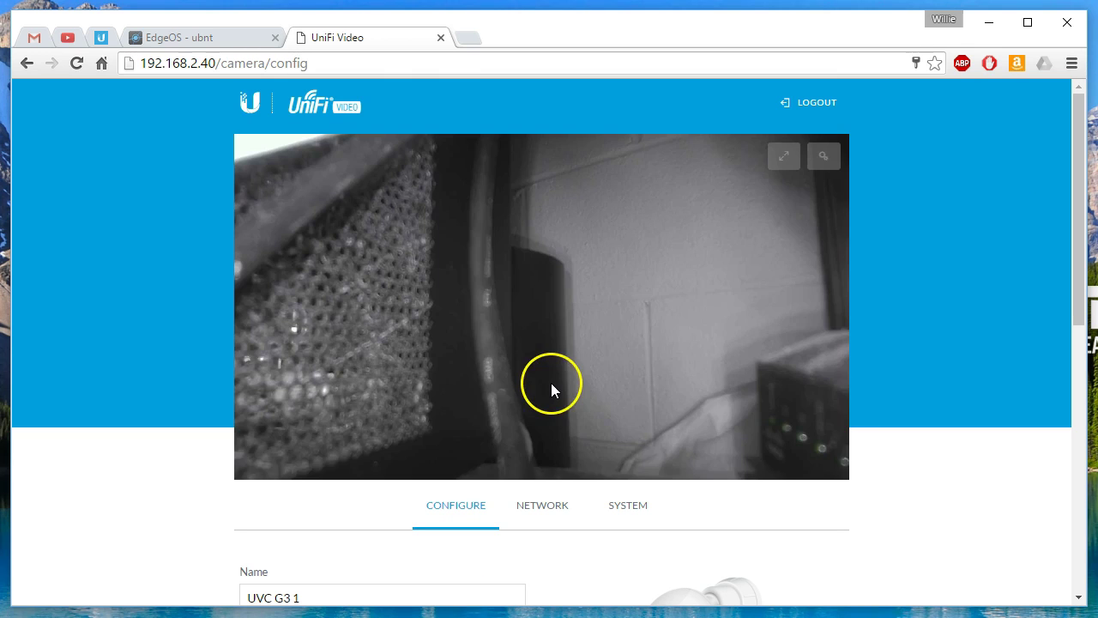
Step: Open the camera's System settings and keep English as the interface language
{"action": "scroll", "coordinate": [153, 359], "scroll_direction": "down", "scroll_amount": 5}
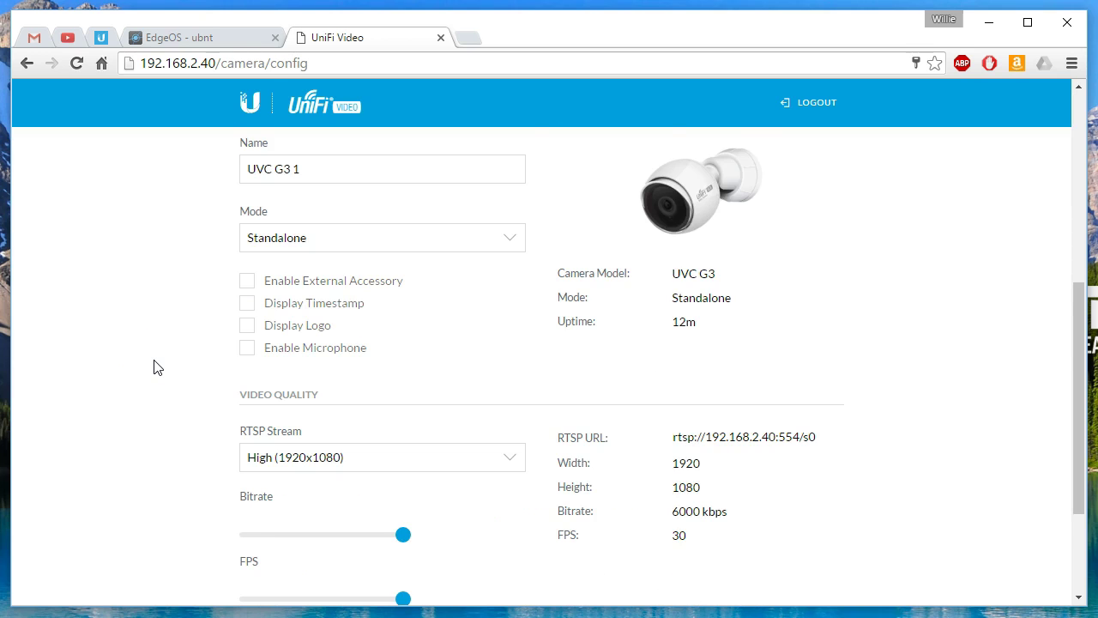
{"action": "scroll", "coordinate": [152, 367], "scroll_direction": "down", "scroll_amount": 2}
{"action": "scroll", "coordinate": [152, 368], "scroll_direction": "up", "scroll_amount": 5}
{"action": "left_click", "coordinate": [627, 335]}
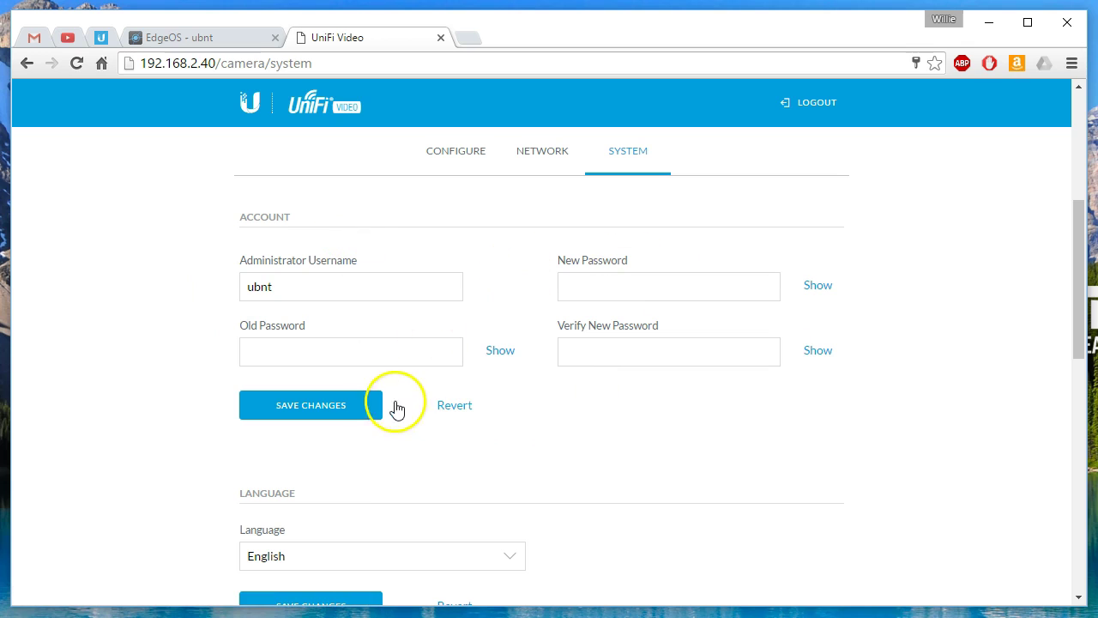
{"action": "scroll", "coordinate": [380, 410], "scroll_direction": "down", "scroll_amount": 4}
{"action": "left_click", "coordinate": [421, 409]}
{"action": "scroll", "coordinate": [433, 409], "scroll_direction": "up", "scroll_amount": 1}
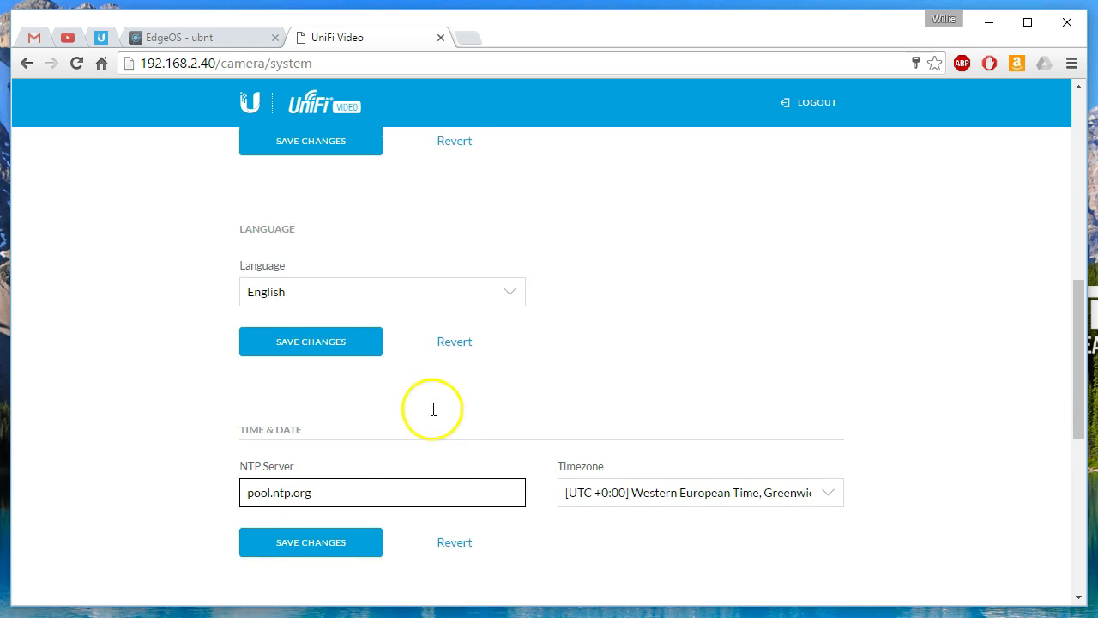
{"action": "left_click", "coordinate": [369, 297]}
{"action": "left_click", "coordinate": [311, 322]}
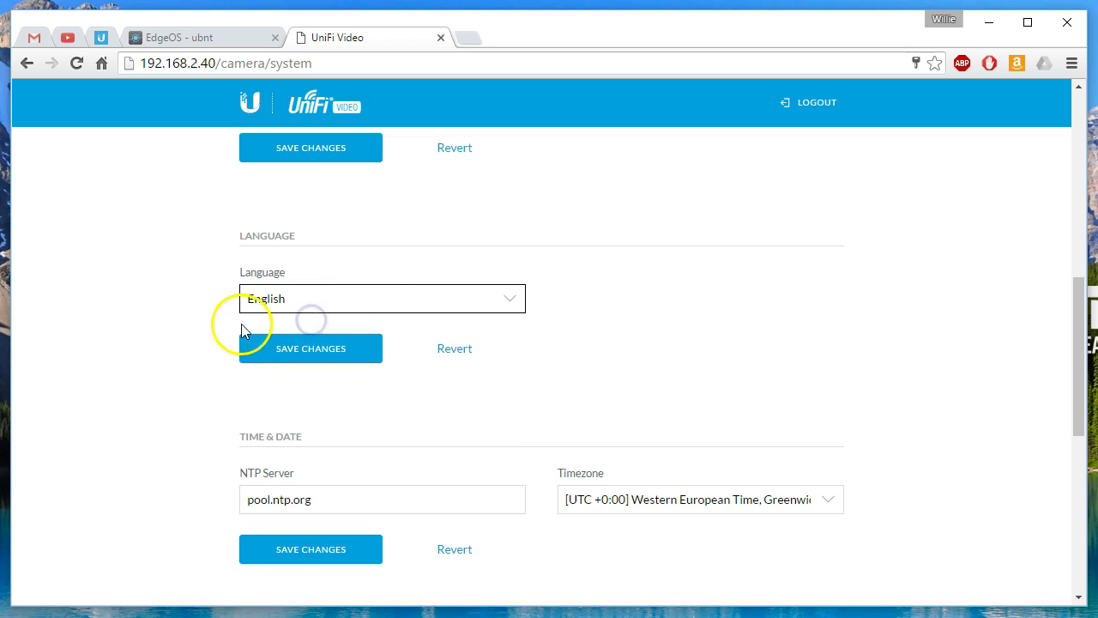
{"action": "left_click", "coordinate": [142, 387]}
{"action": "scroll", "coordinate": [165, 474], "scroll_direction": "down", "scroll_amount": 2}
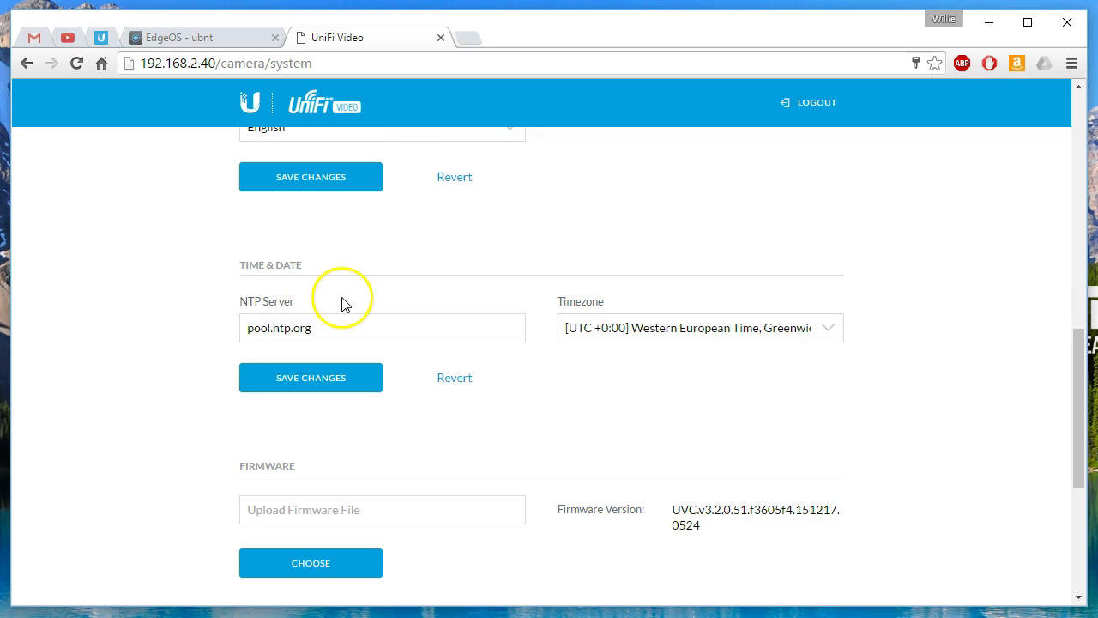
Step: Set timezone to [UTC -6:00] Central Standard Time and NTP server to ntp.uiuc.edu, then save
{"action": "left_click", "coordinate": [241, 334]}
{"action": "left_click", "coordinate": [711, 327]}
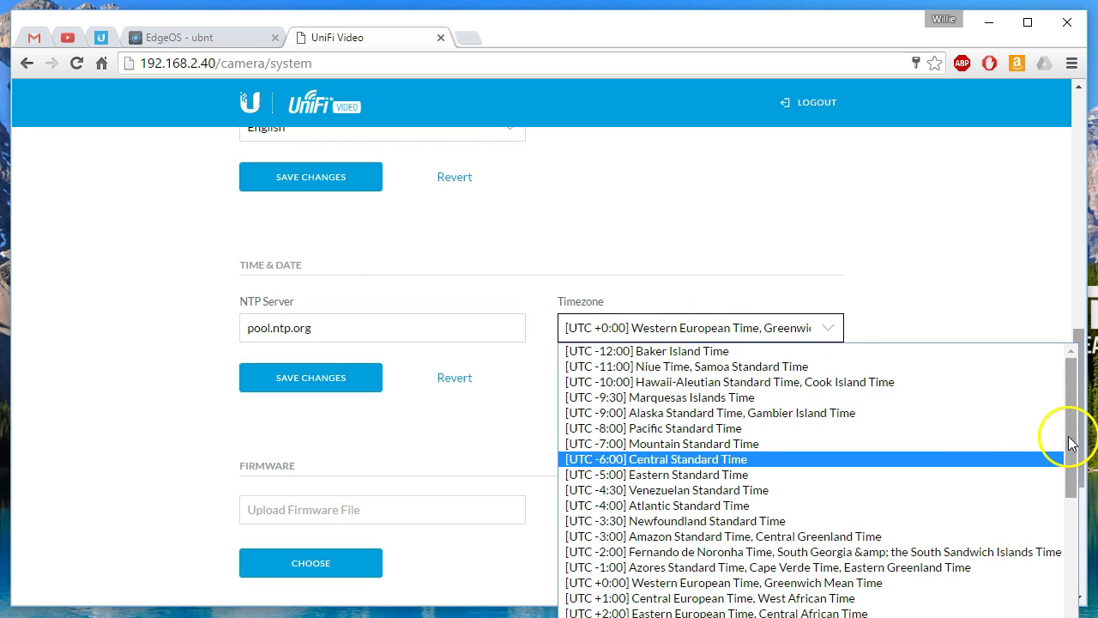
{"action": "mouse_move", "coordinate": [1068, 443]}
{"action": "left_mouse_down"}
{"action": "mouse_move", "coordinate": [1066, 480]}
{"action": "mouse_move", "coordinate": [1063, 433]}
{"action": "left_mouse_up"}
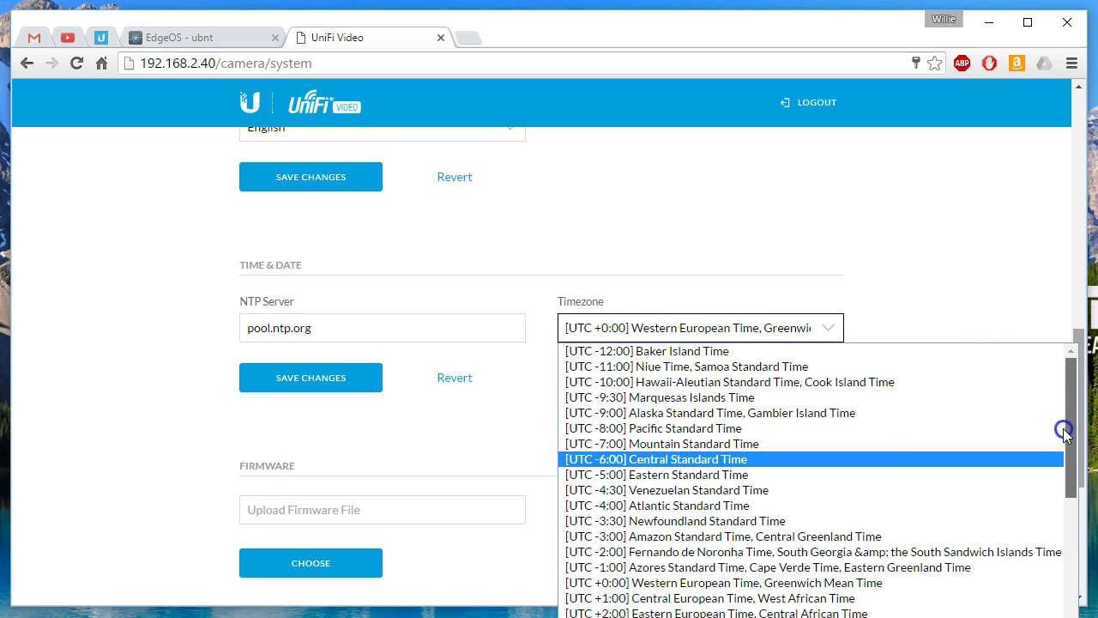
{"action": "left_click", "coordinate": [682, 461]}
{"action": "left_click_drag", "start_coordinate": [329, 327], "coordinate": [160, 332]}
{"action": "type", "text": "ntp.uiuc.edu"}
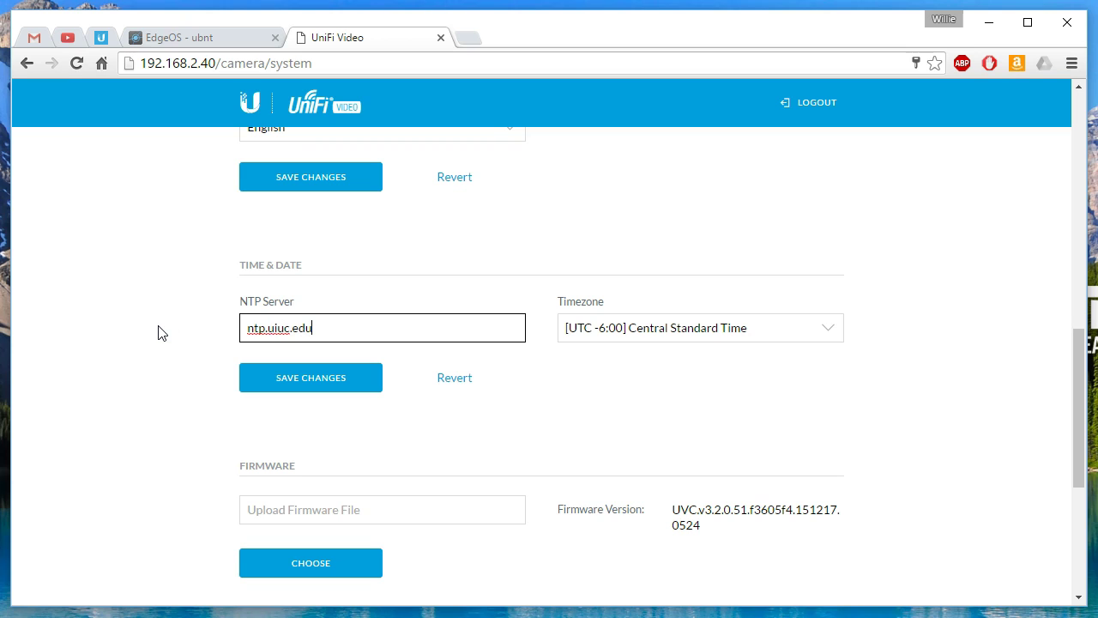
{"action": "left_click", "coordinate": [302, 378]}
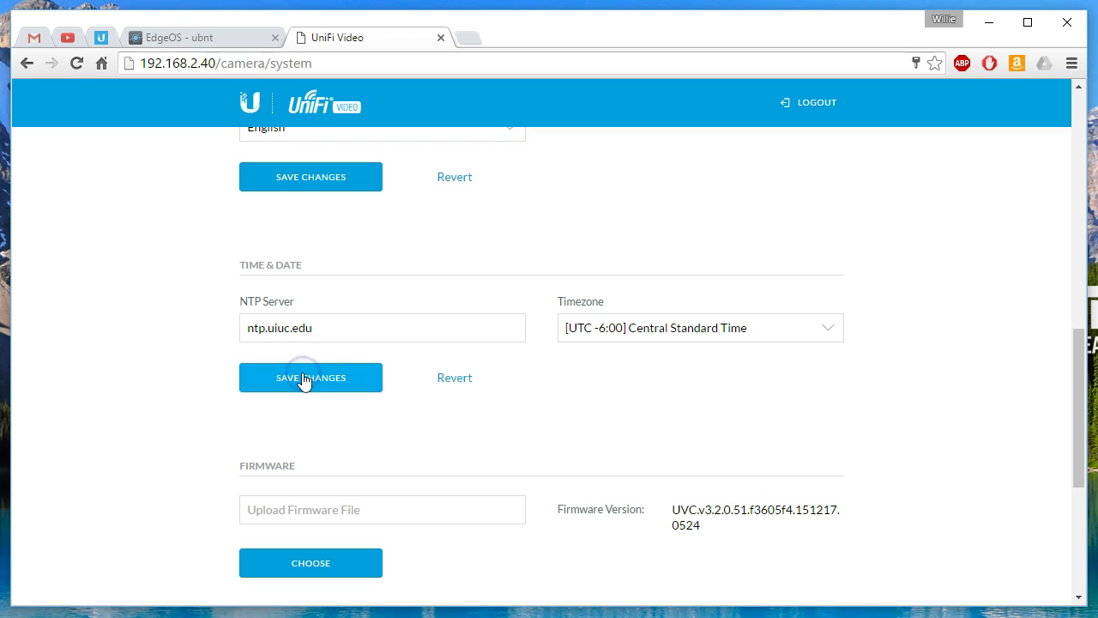
{"action": "left_click", "coordinate": [302, 380]}
{"action": "scroll", "coordinate": [154, 386], "scroll_direction": "down", "scroll_amount": 3}
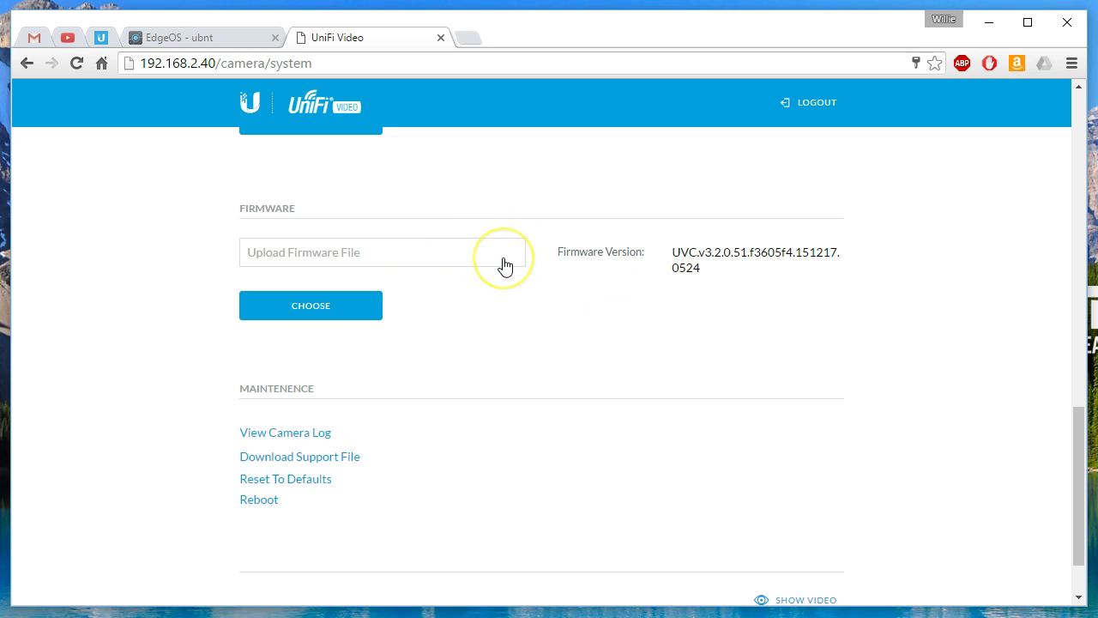
{"action": "scroll", "coordinate": [481, 306], "scroll_direction": "down", "scroll_amount": 1}
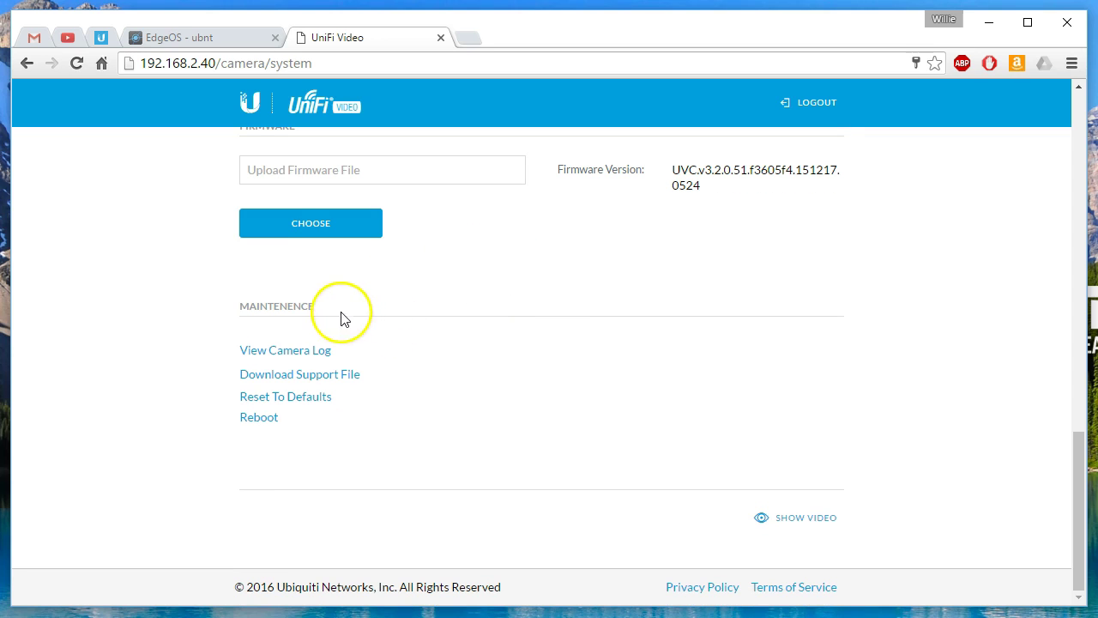
{"action": "left_click", "coordinate": [273, 350]}
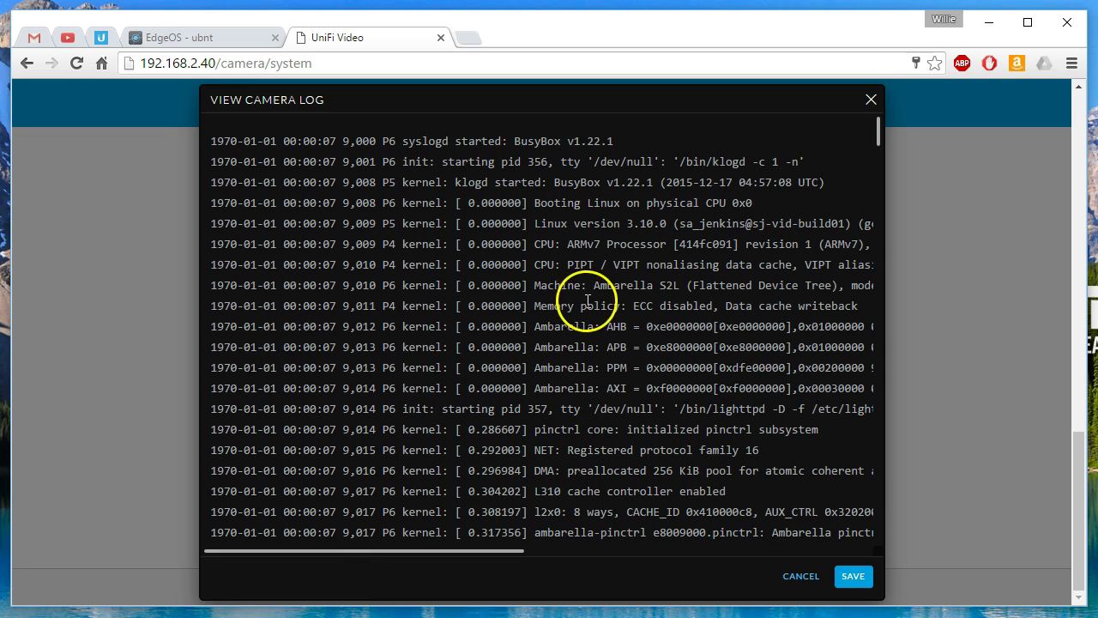
{"action": "left_click_drag", "start_coordinate": [554, 182], "coordinate": [627, 183]}
{"action": "left_click", "coordinate": [666, 259]}
{"action": "left_click", "coordinate": [717, 347]}
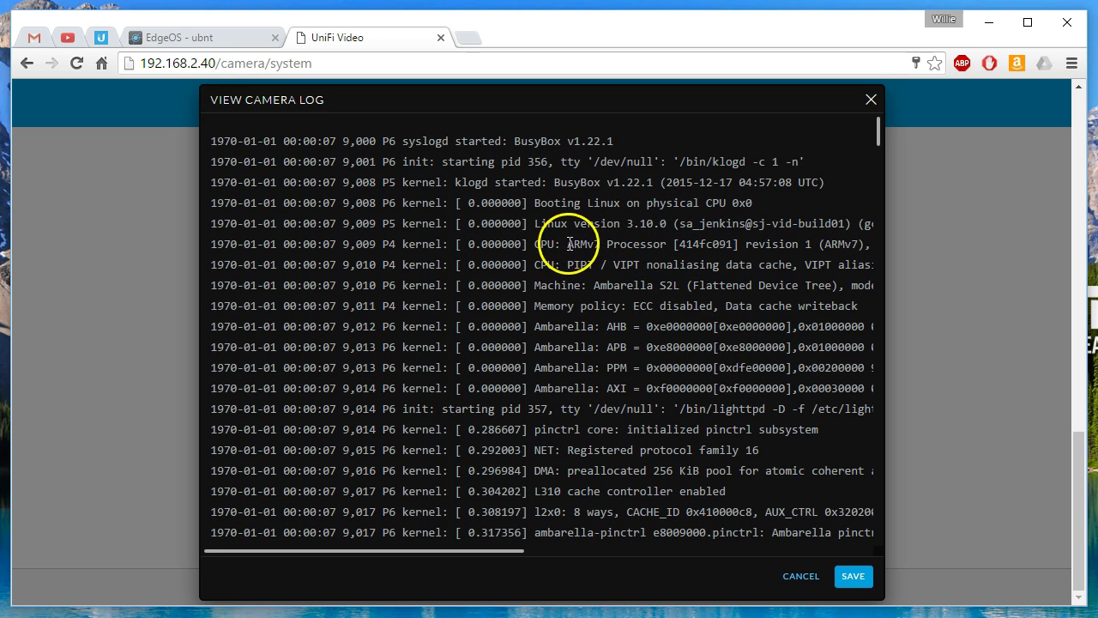
{"action": "left_click_drag", "start_coordinate": [567, 244], "coordinate": [604, 246]}
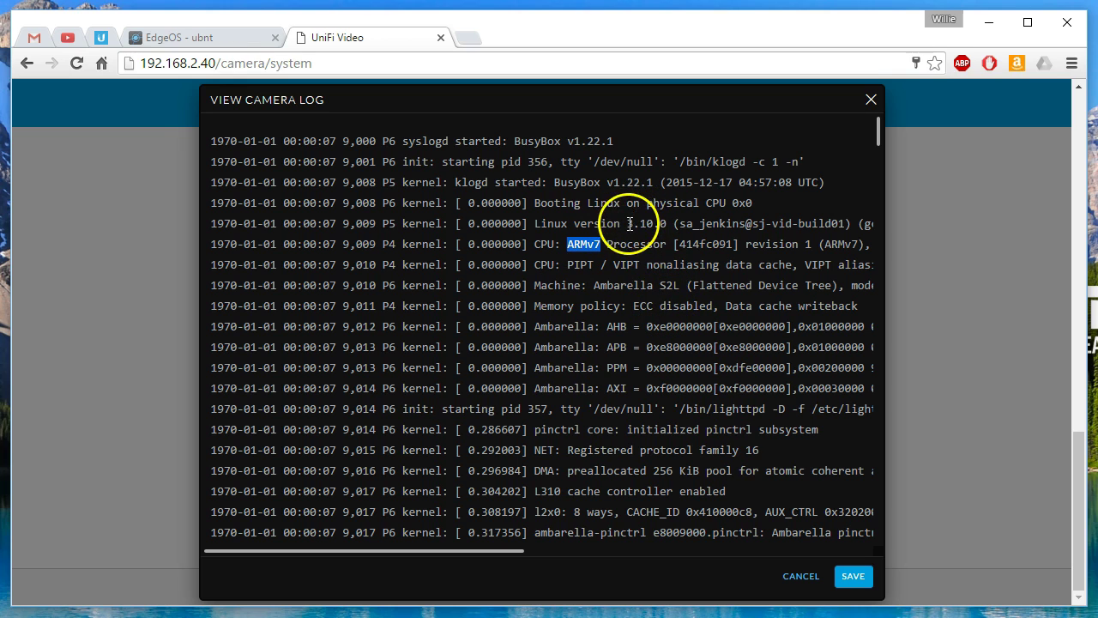
{"action": "left_click_drag", "start_coordinate": [627, 224], "coordinate": [654, 224]}
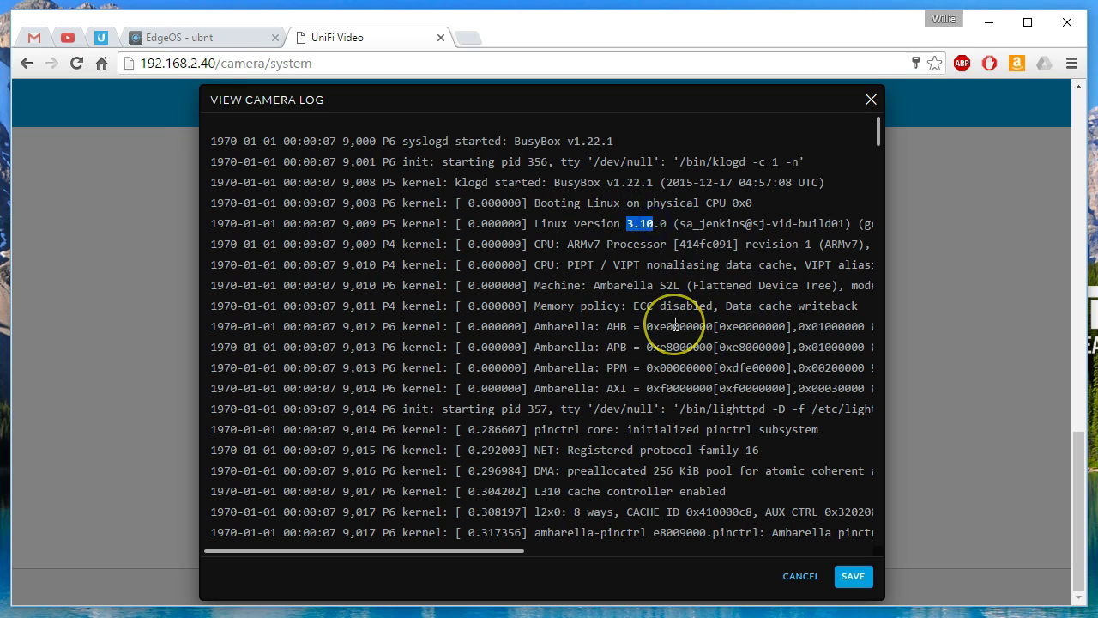
{"action": "scroll", "coordinate": [675, 323], "scroll_direction": "down", "scroll_amount": 1}
{"action": "scroll", "coordinate": [675, 323], "scroll_direction": "up", "scroll_amount": 1}
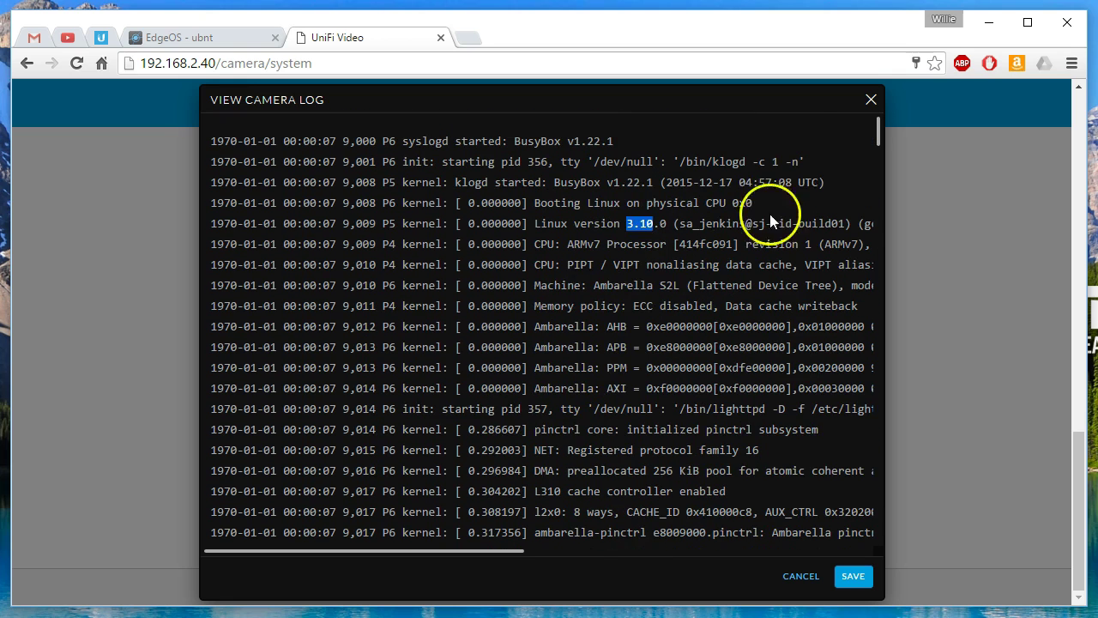
{"action": "left_click", "coordinate": [868, 101]}
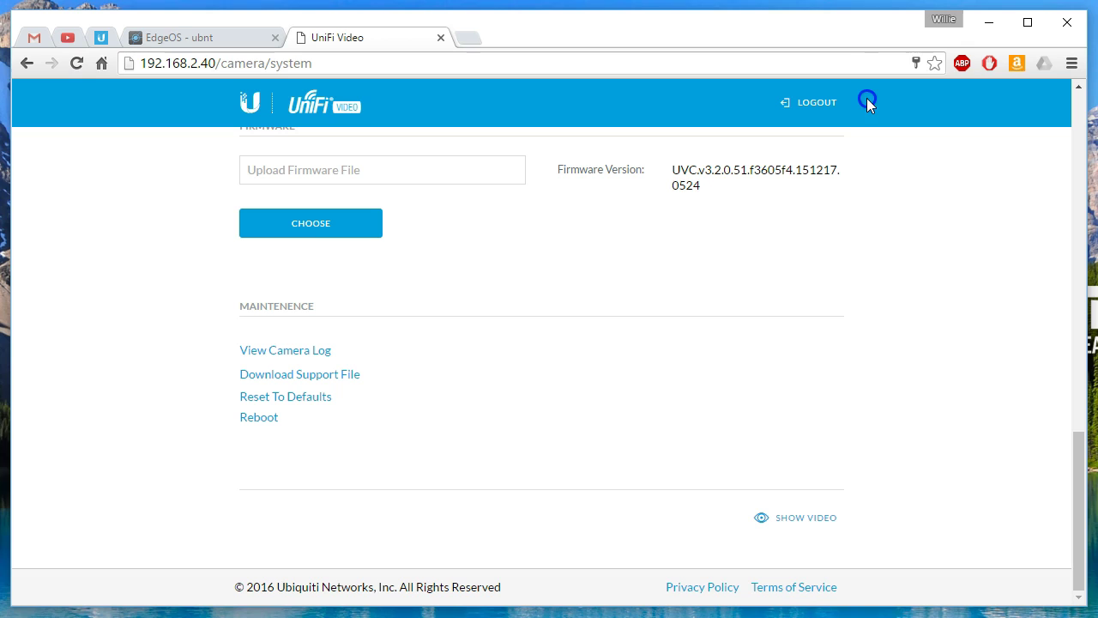
Step: Download the camera's support file, support-file.sup, from the Maintenance section
{"action": "left_click", "coordinate": [322, 376]}
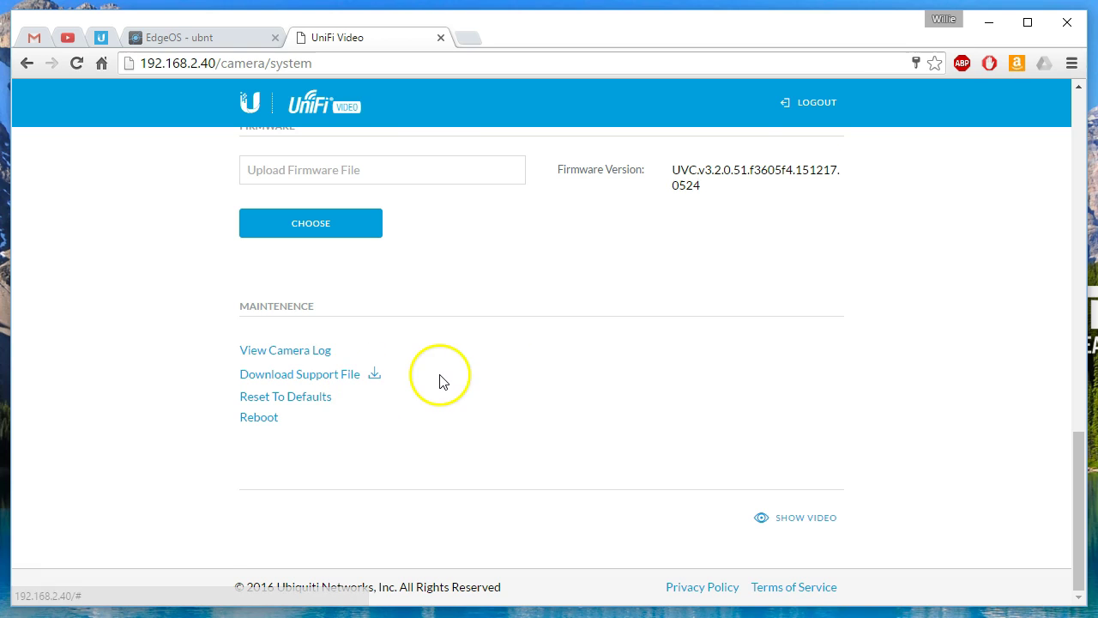
{"action": "left_click", "coordinate": [374, 375]}
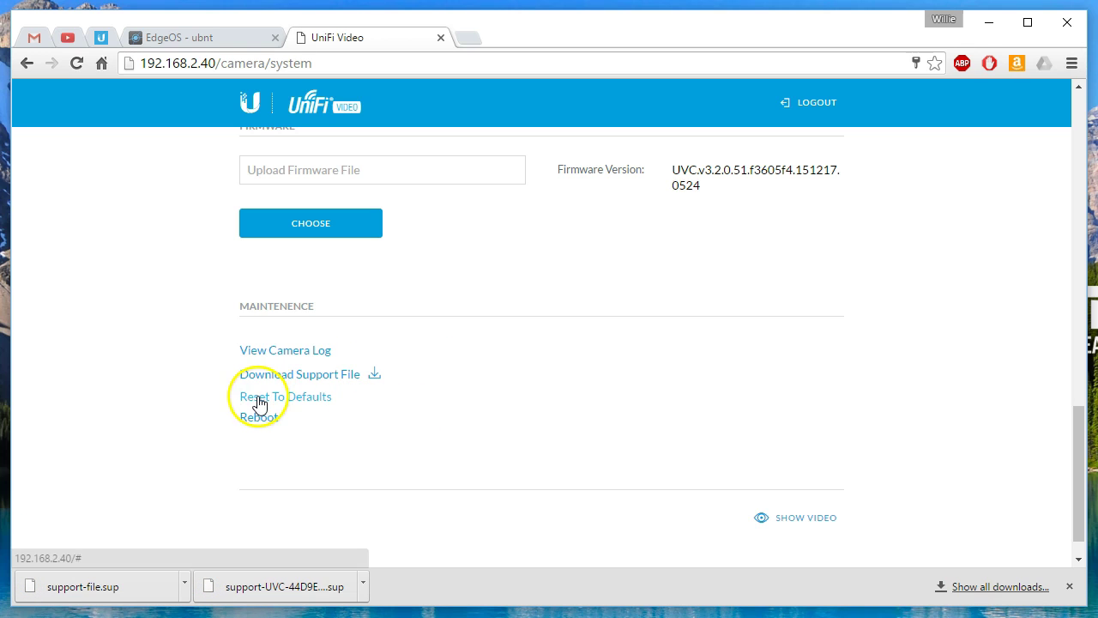
{"action": "scroll", "coordinate": [480, 438], "scroll_direction": "up", "scroll_amount": 10}
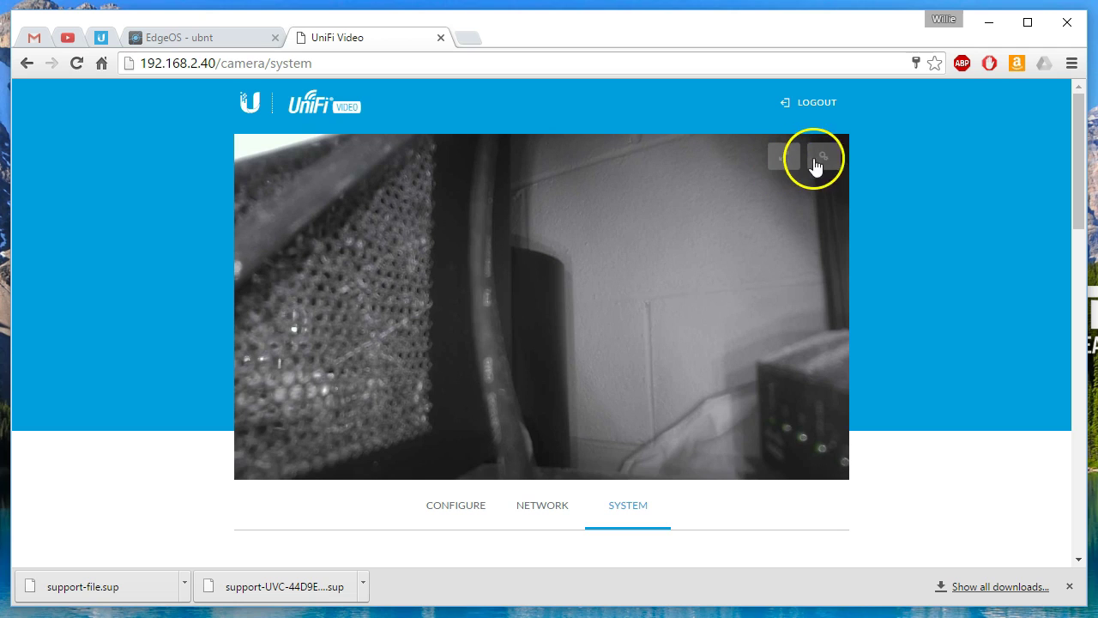
{"action": "left_click", "coordinate": [826, 161]}
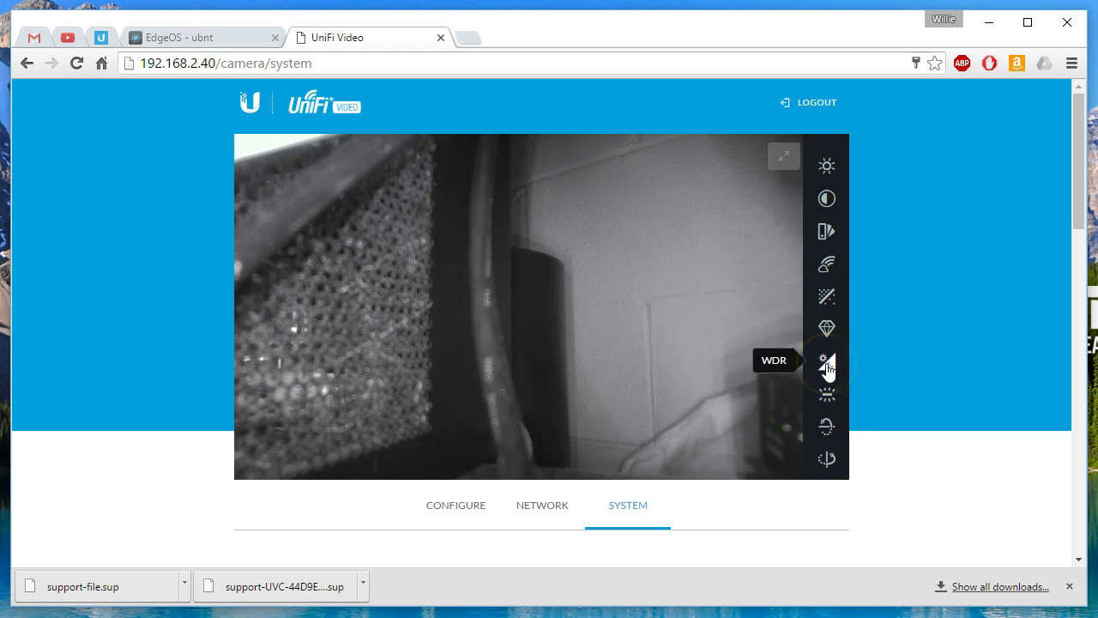
{"action": "left_click", "coordinate": [826, 362]}
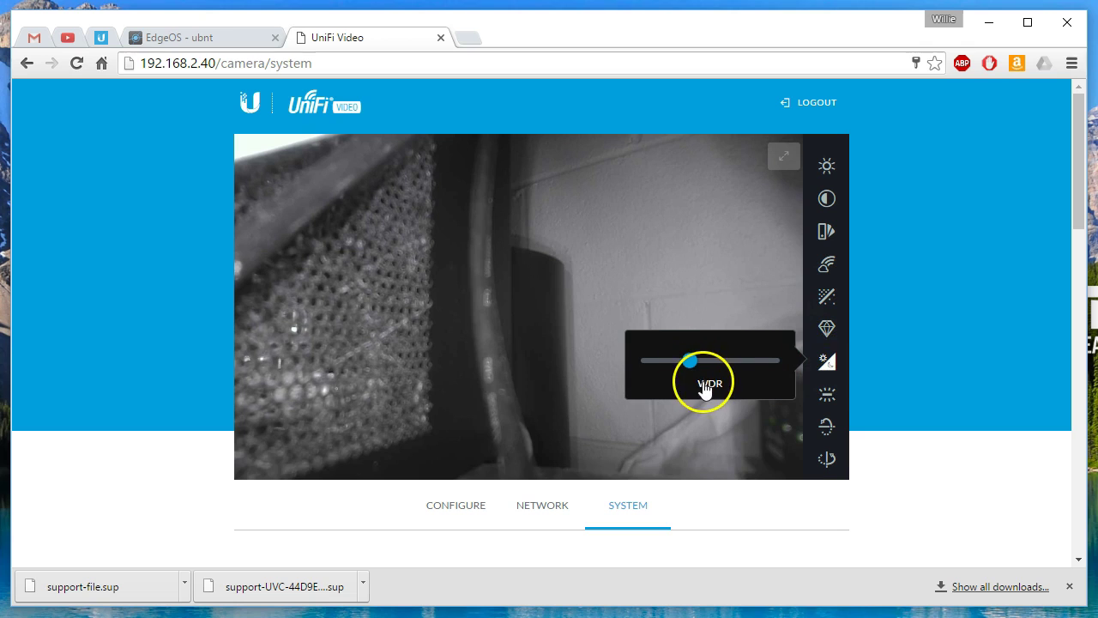
{"action": "left_click", "coordinate": [830, 367]}
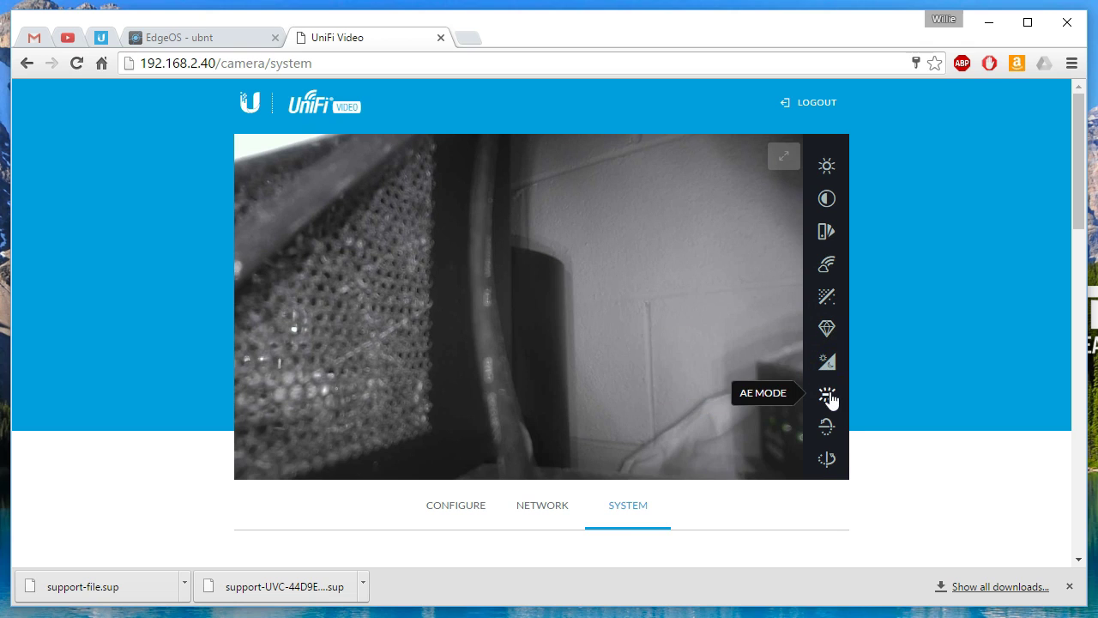
{"action": "left_click", "coordinate": [828, 396]}
{"action": "left_click", "coordinate": [756, 393]}
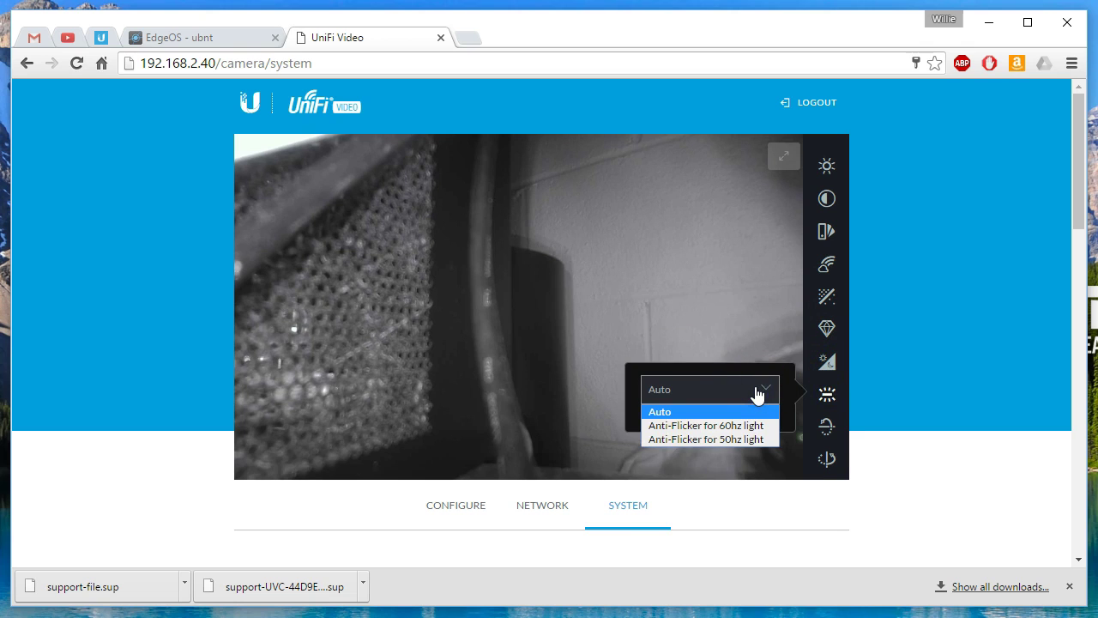
{"action": "left_click", "coordinate": [857, 391]}
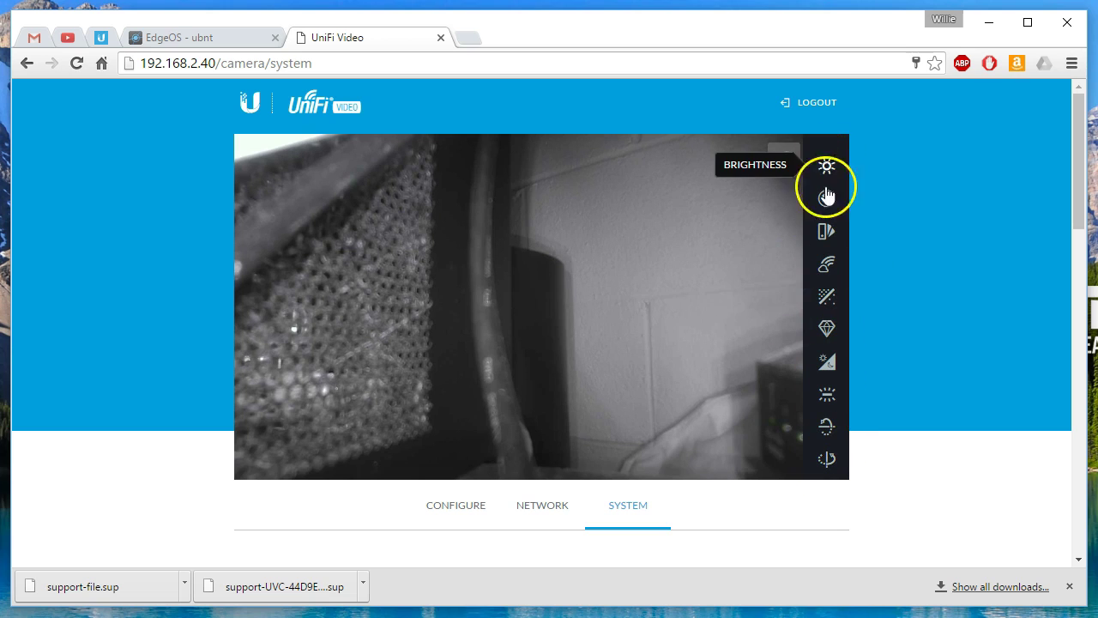
{"action": "left_click", "coordinate": [829, 367]}
{"action": "left_click_drag", "start_coordinate": [703, 361], "coordinate": [695, 365]}
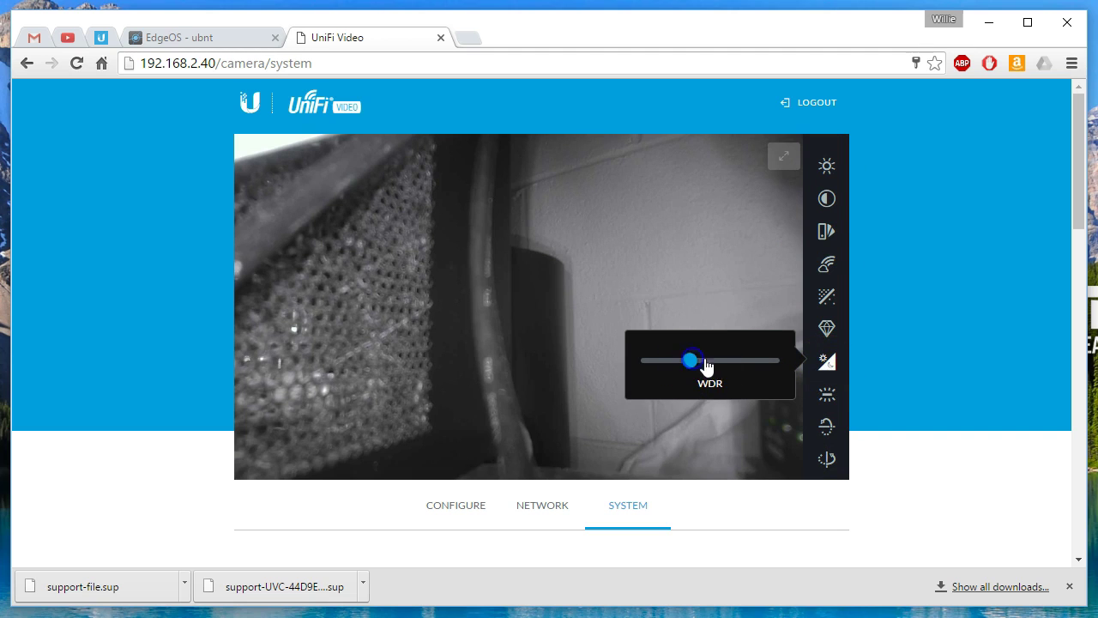
{"action": "left_click", "coordinate": [904, 364]}
{"action": "left_click", "coordinate": [177, 252]}
{"action": "scroll", "coordinate": [177, 252], "scroll_direction": "down", "scroll_amount": 3}
{"action": "scroll", "coordinate": [176, 252], "scroll_direction": "up", "scroll_amount": 3}
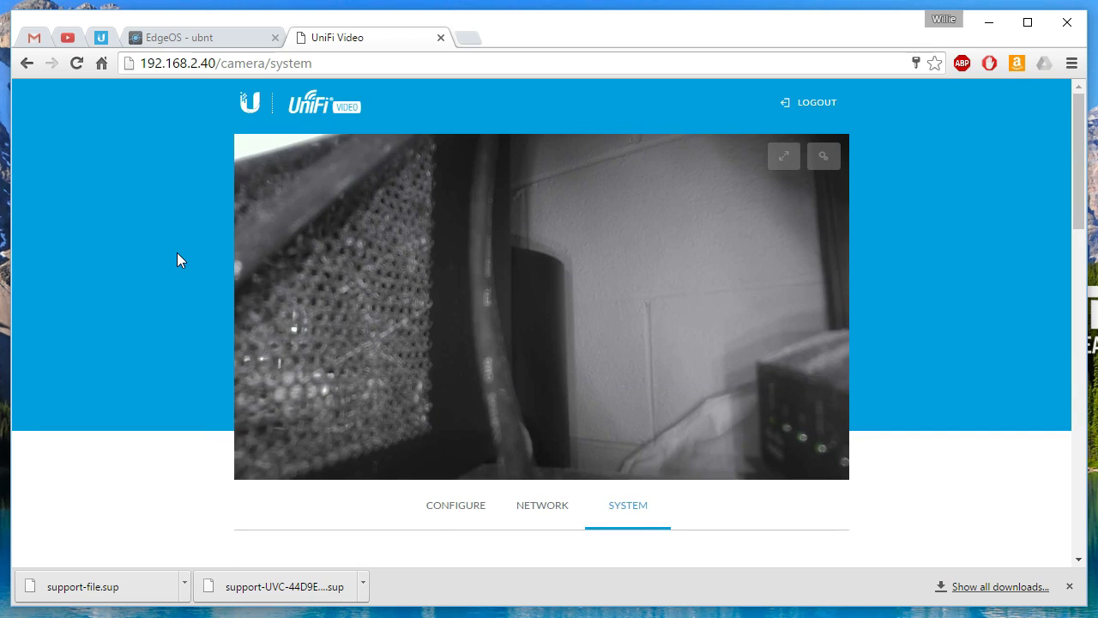
{"action": "mouse_move", "coordinate": [225, 218]}
{"action": "left_mouse_down"}
{"action": "mouse_move", "coordinate": [569, 213]}
{"action": "mouse_move", "coordinate": [700, 233]}
{"action": "left_mouse_up"}
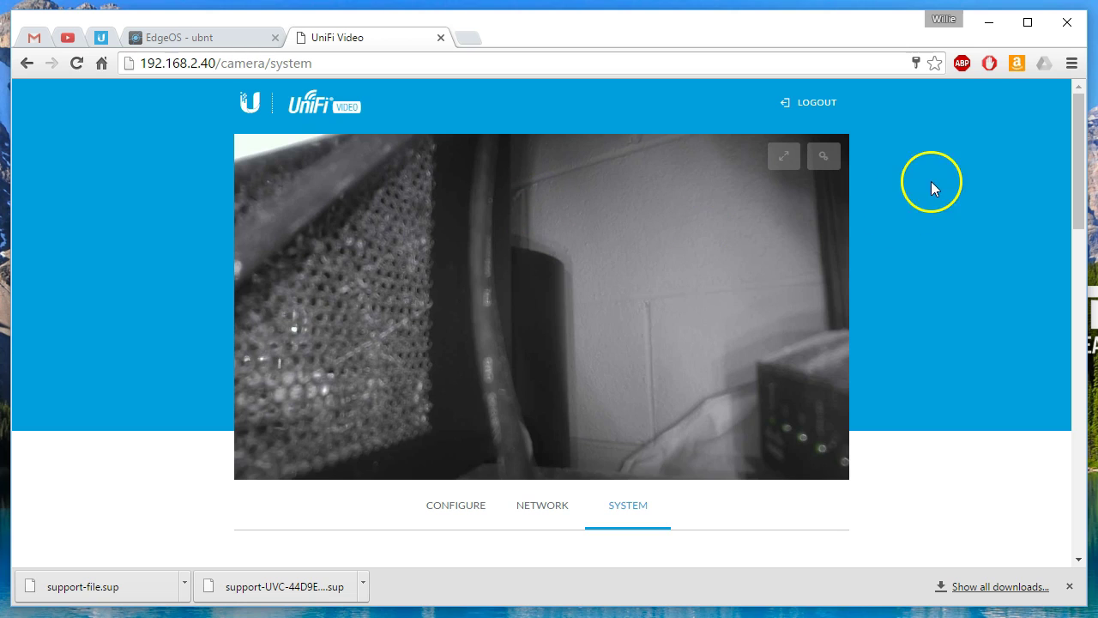
{"action": "left_click", "coordinate": [821, 110]}
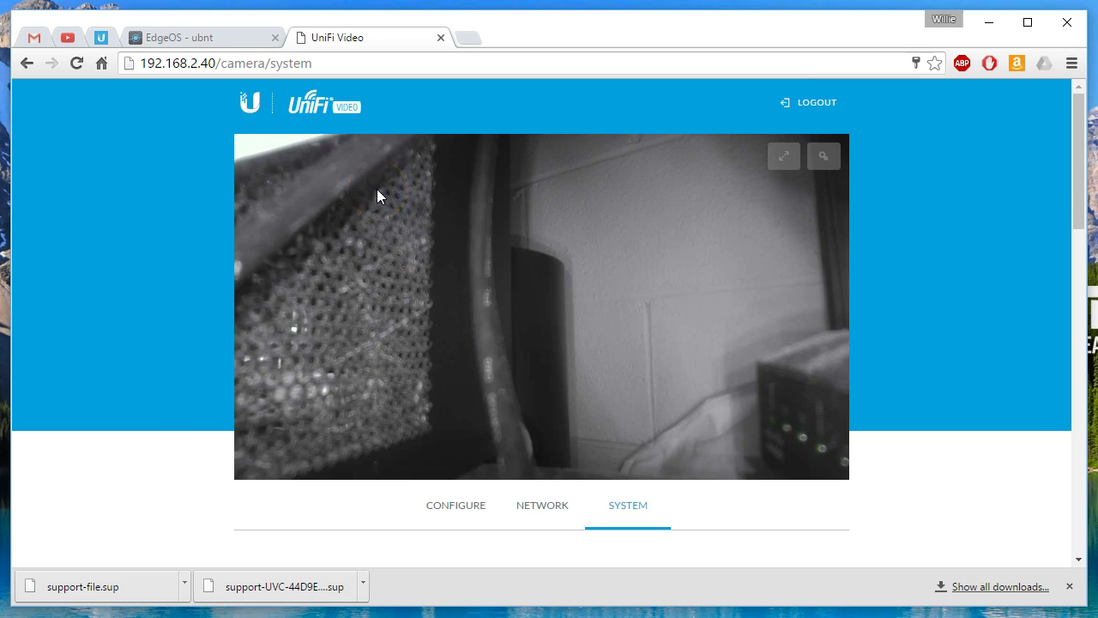
{"action": "scroll", "coordinate": [417, 245], "scroll_direction": "down", "scroll_amount": 10}
{"action": "scroll", "coordinate": [415, 247], "scroll_direction": "up", "scroll_amount": 10}
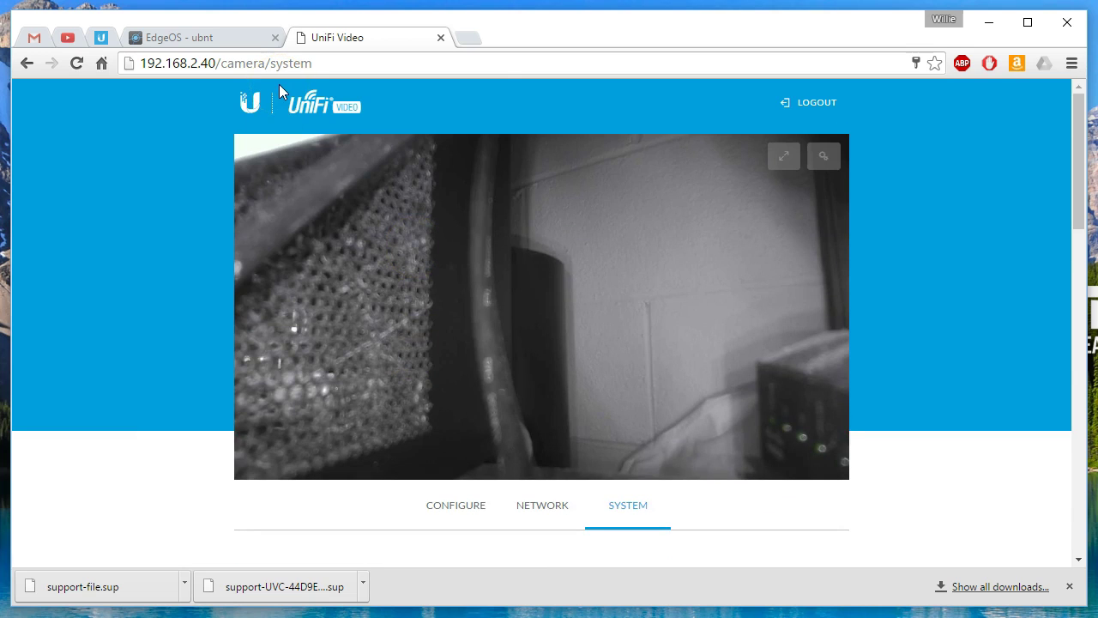